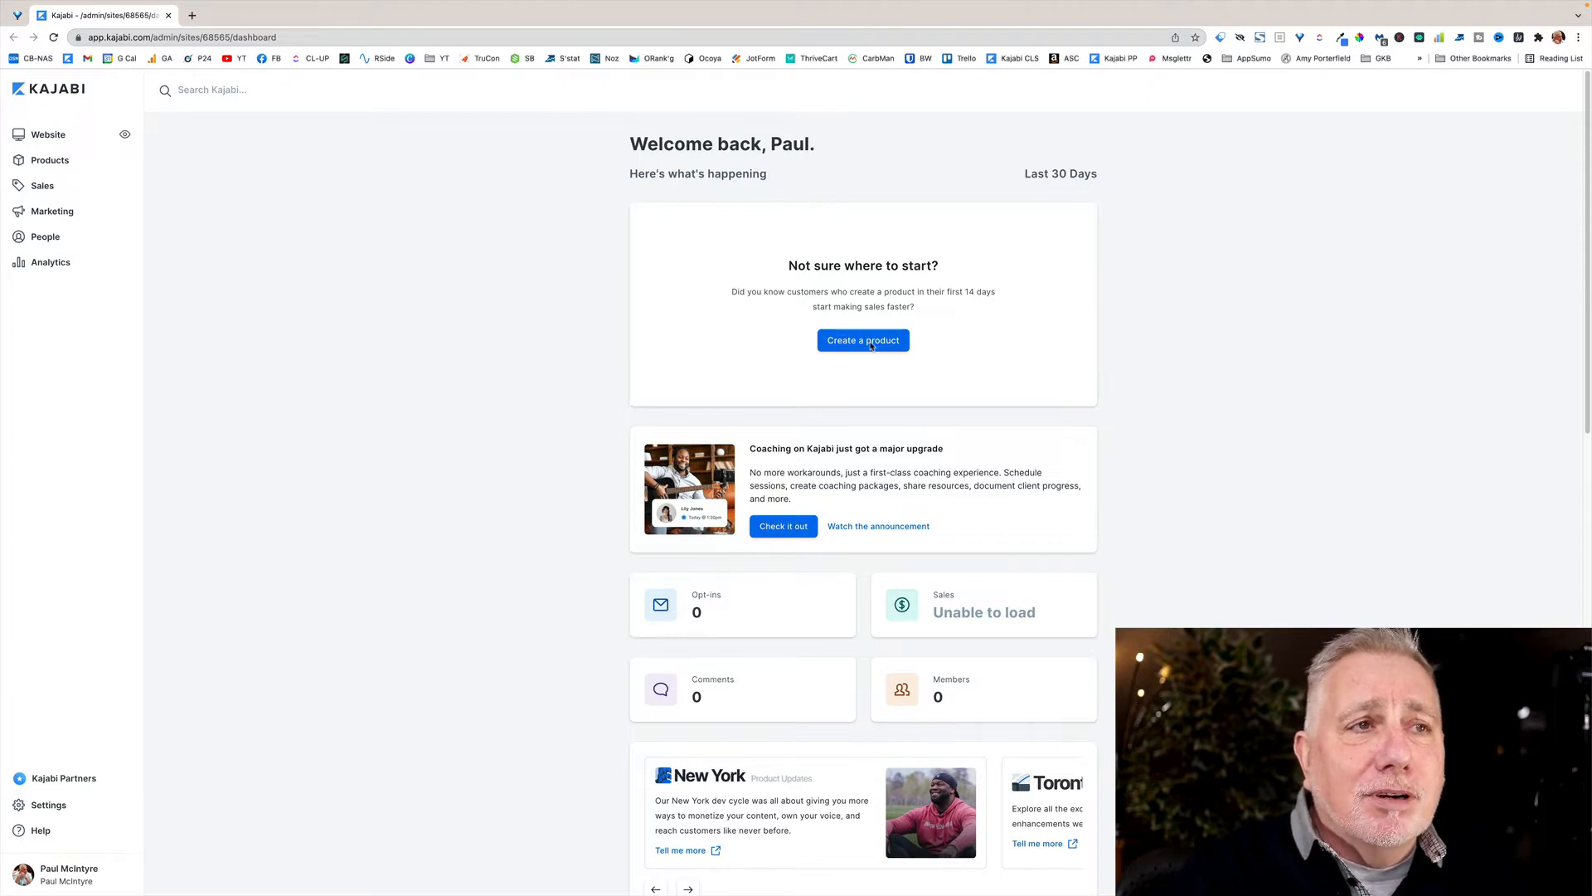
- Start a new product from the Mini Course blueprint and enter the description "My First Course"
{"action": "left_click", "coordinate": [864, 347]}
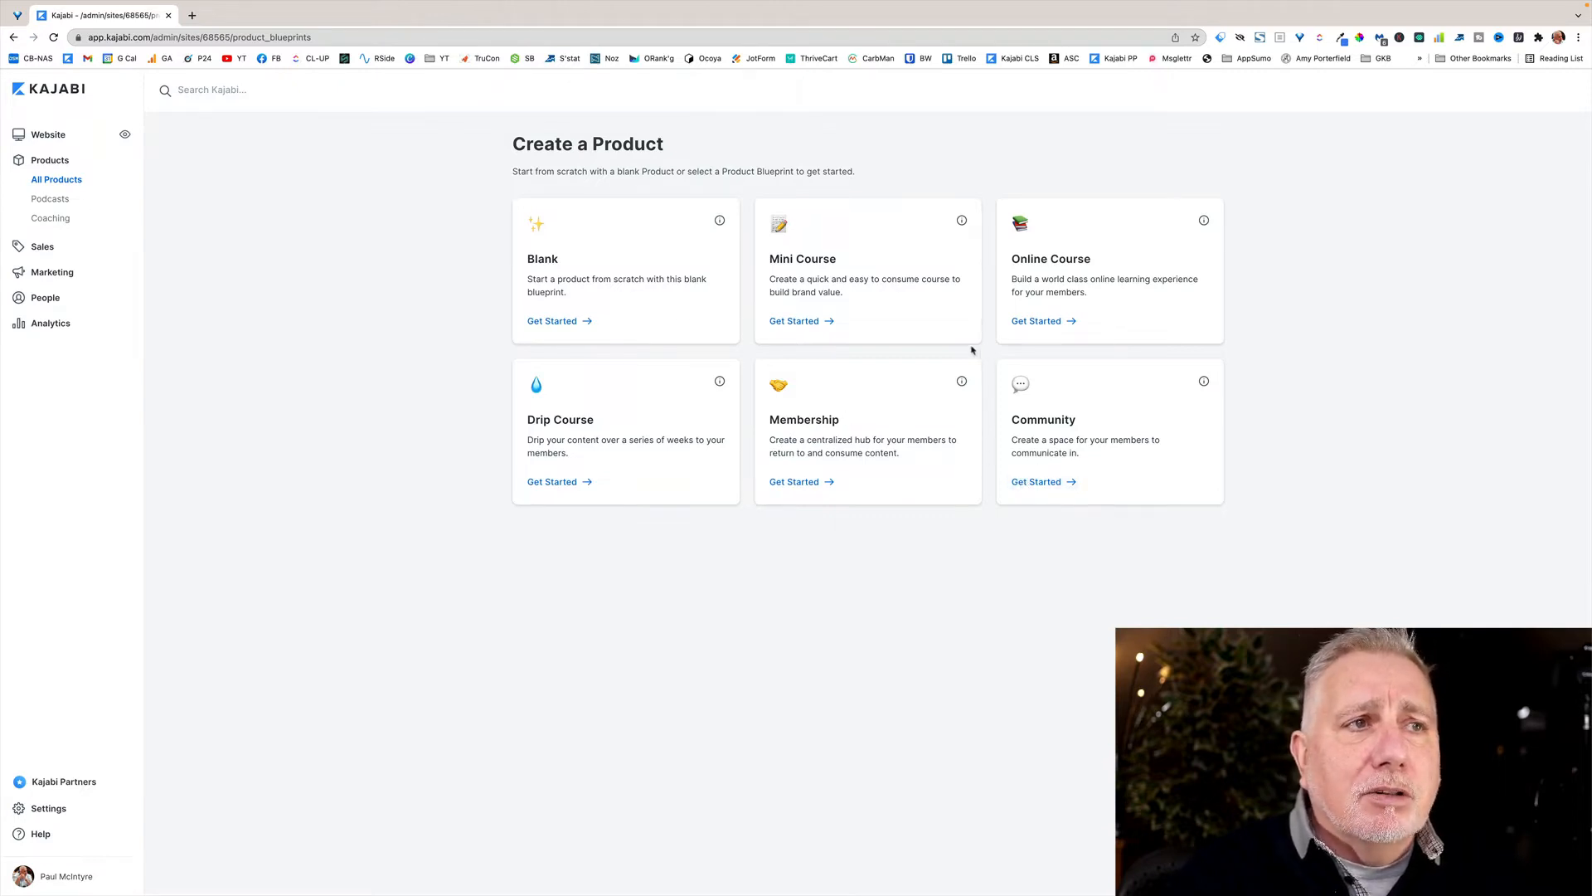
{"action": "left_click", "coordinate": [794, 321]}
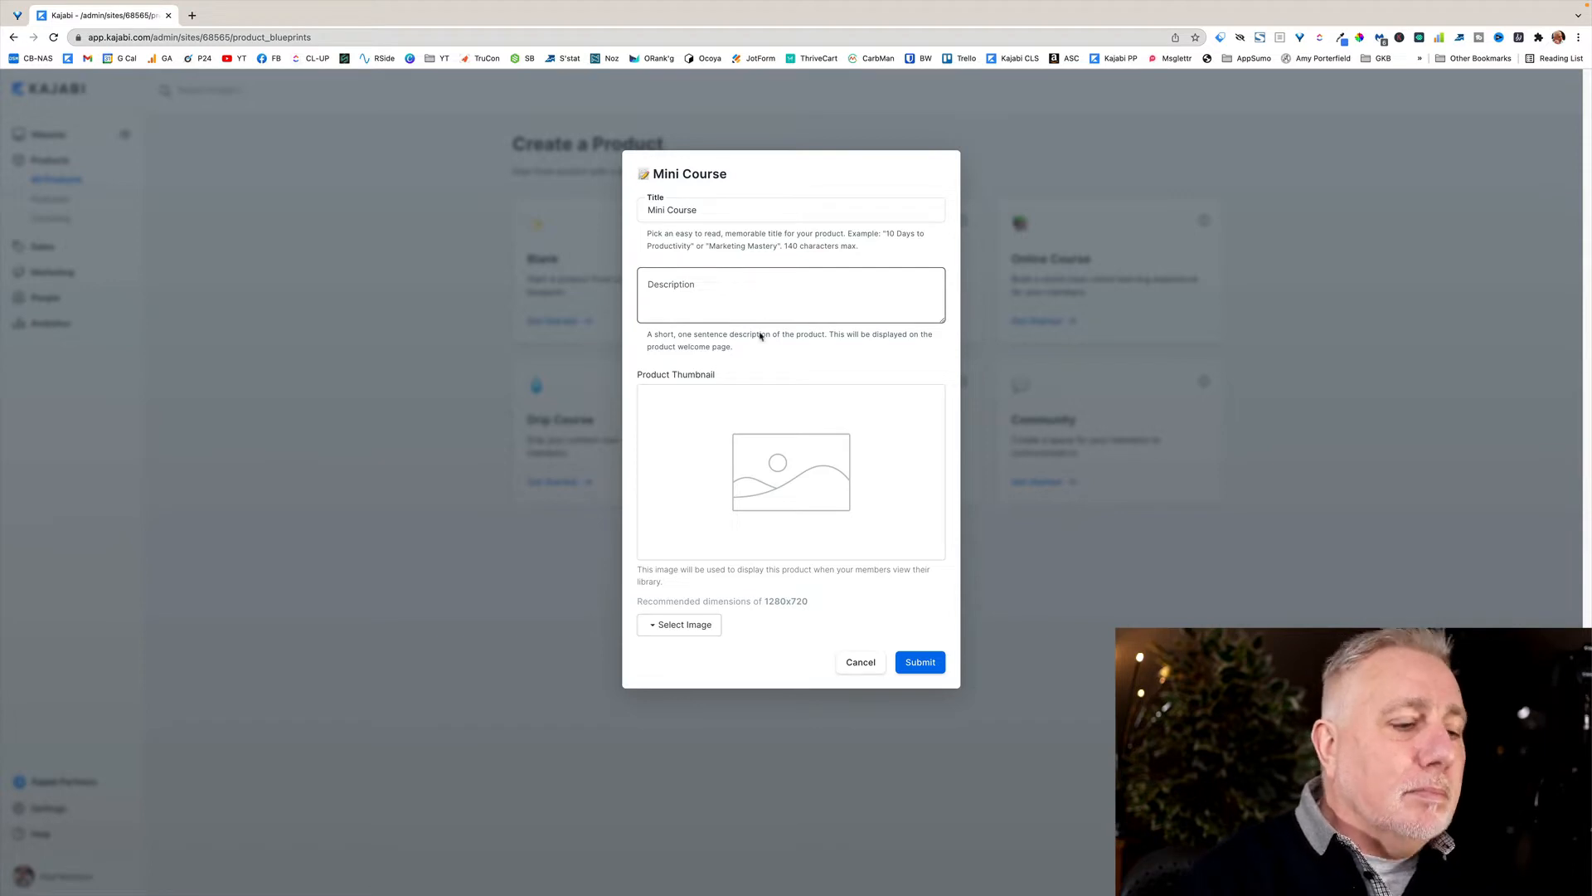
{"action": "left_click", "coordinate": [729, 280]}
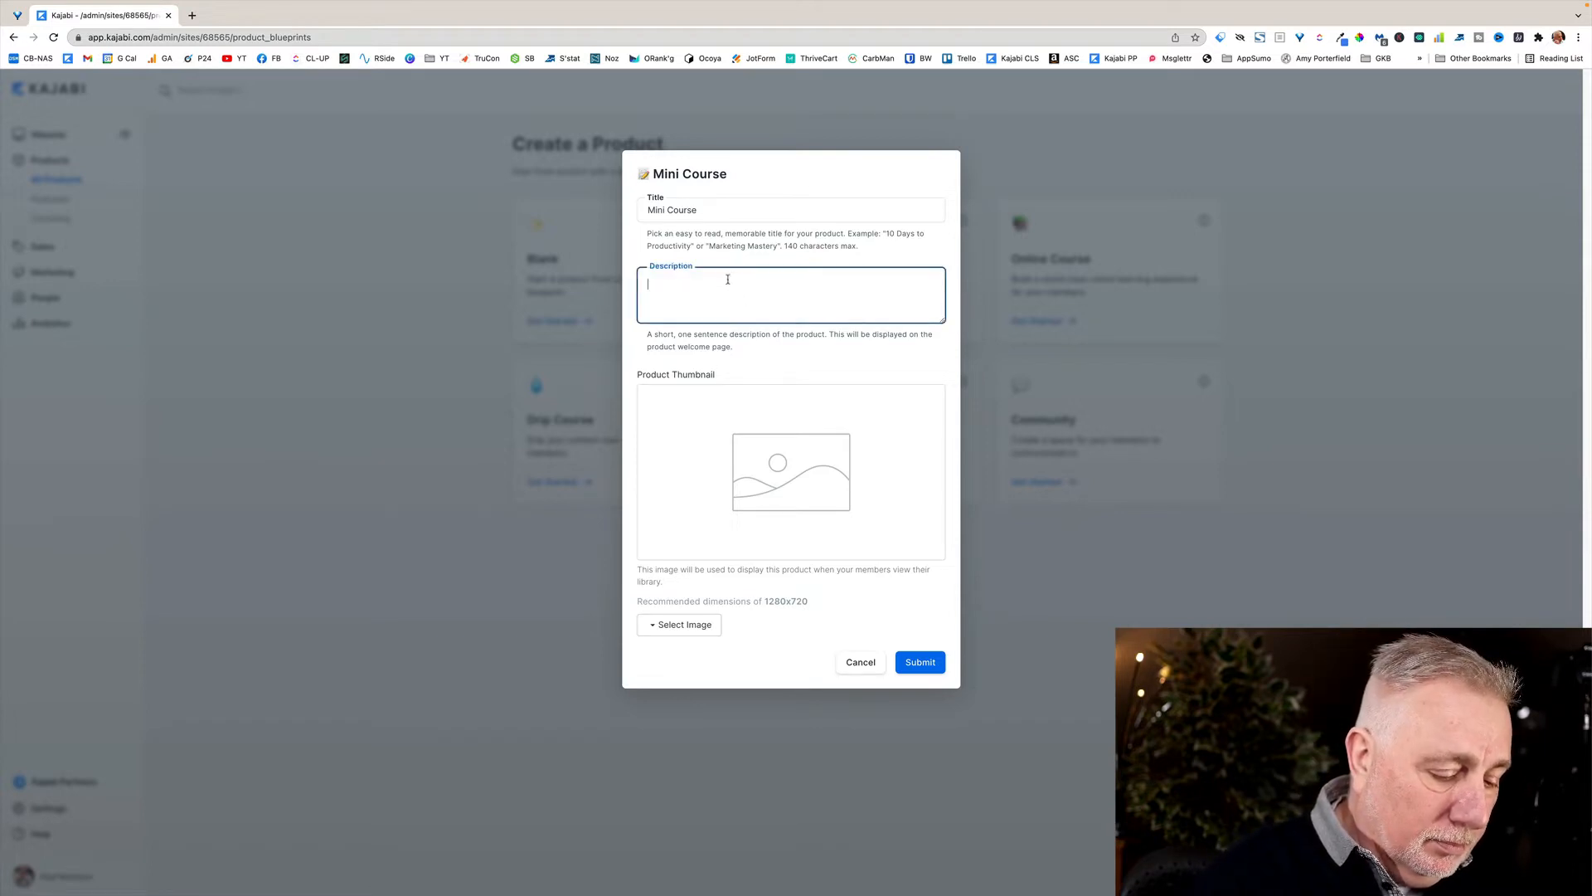
{"action": "type", "text": "My Fir"}
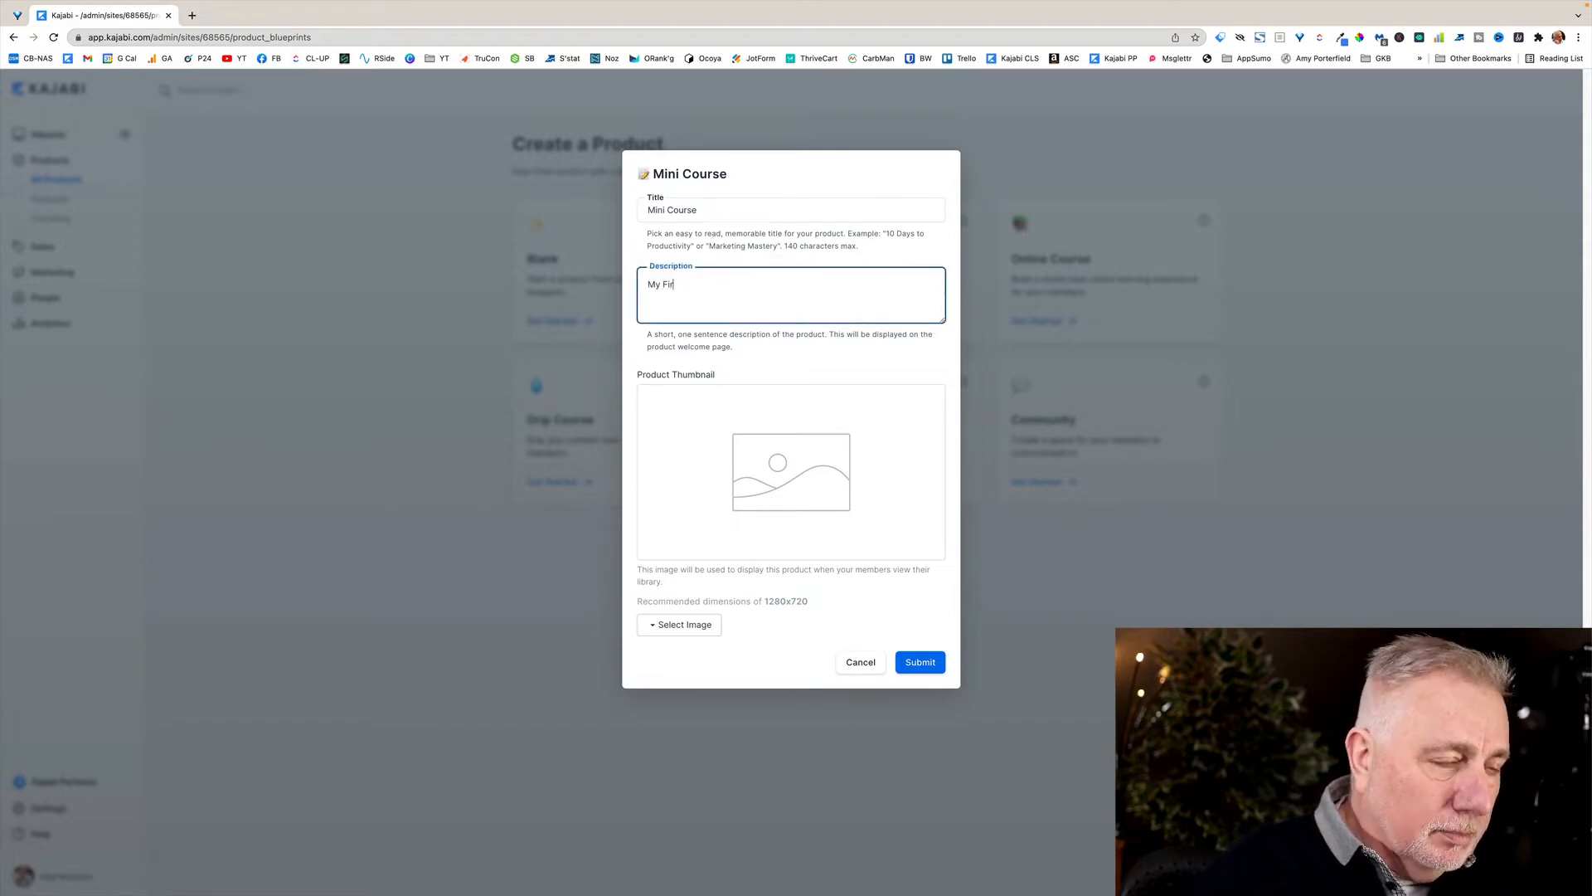
{"action": "type", "text": "st Course"}
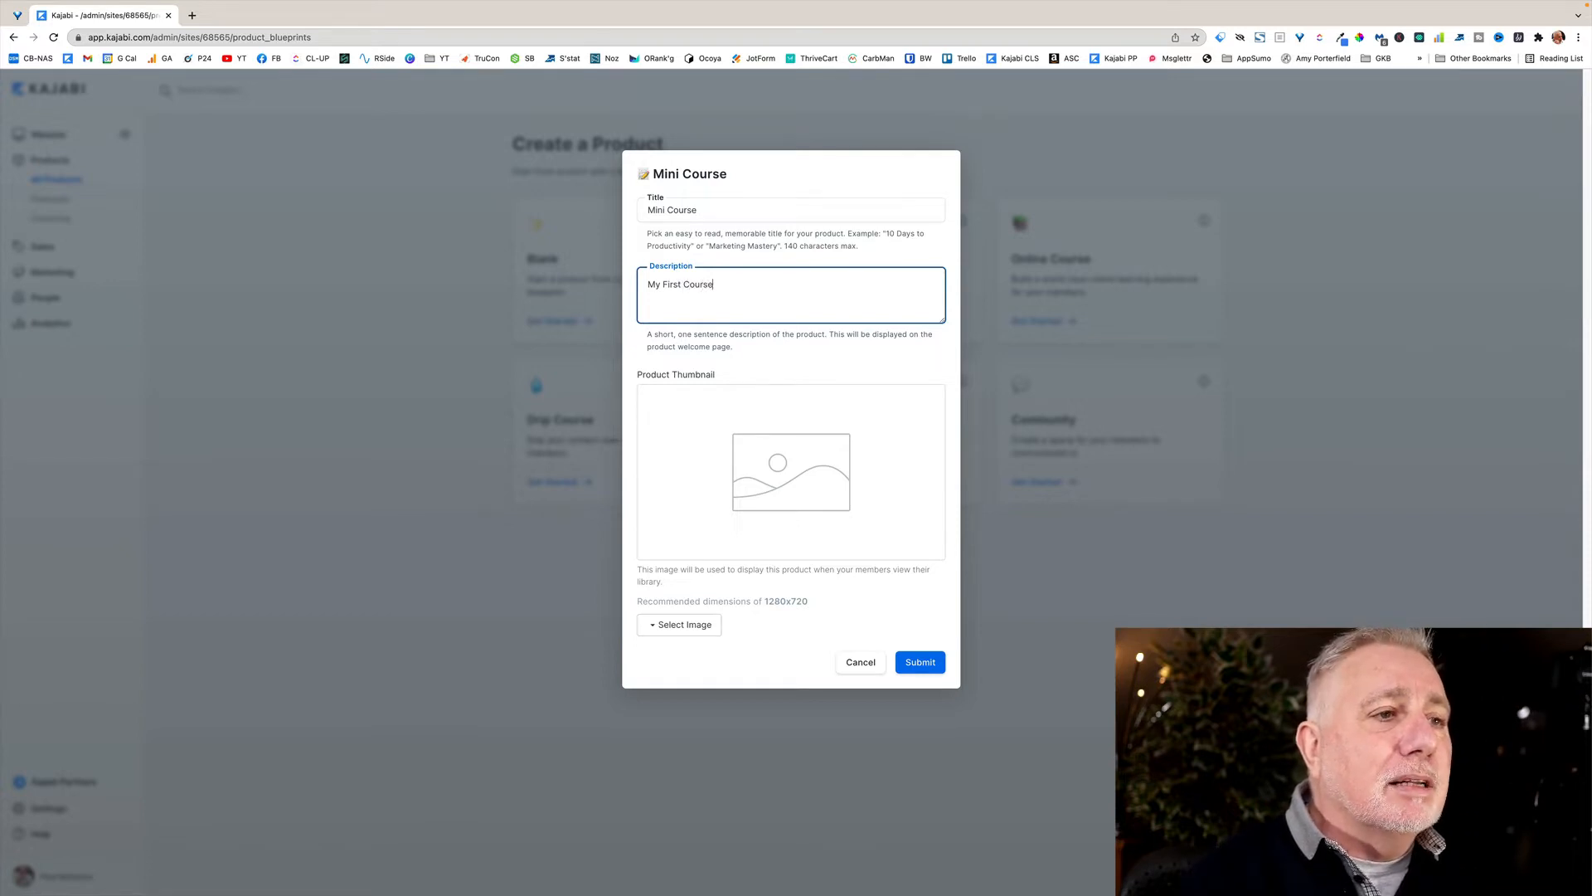
- Set the recently used kitchen photo as the product thumbnail and submit the new mini course
{"action": "left_click", "coordinate": [796, 496]}
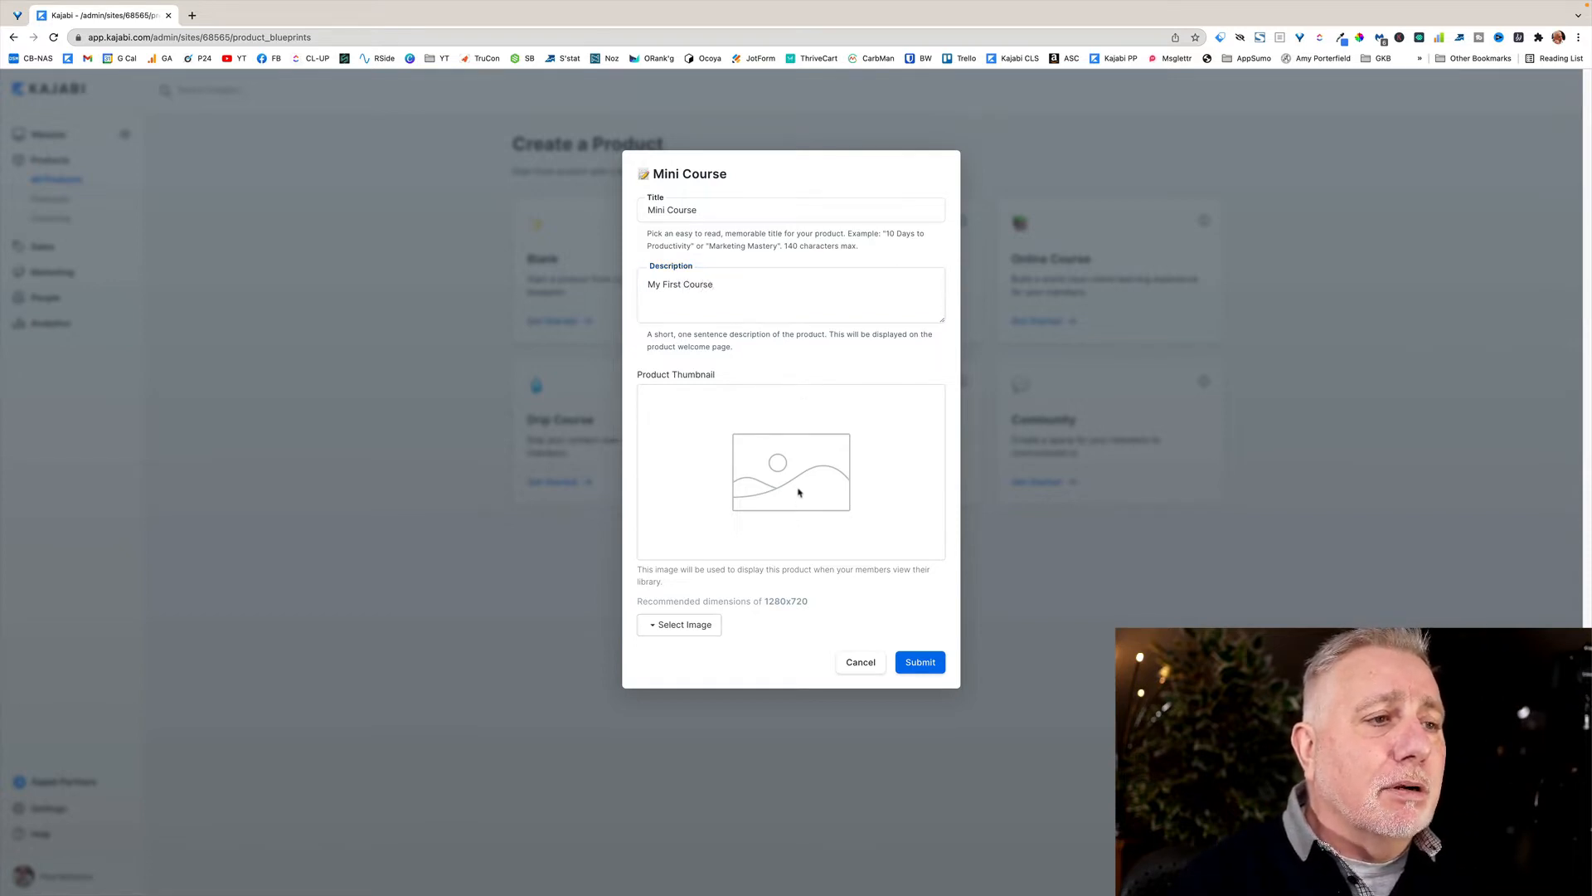
{"action": "left_click", "coordinate": [687, 626]}
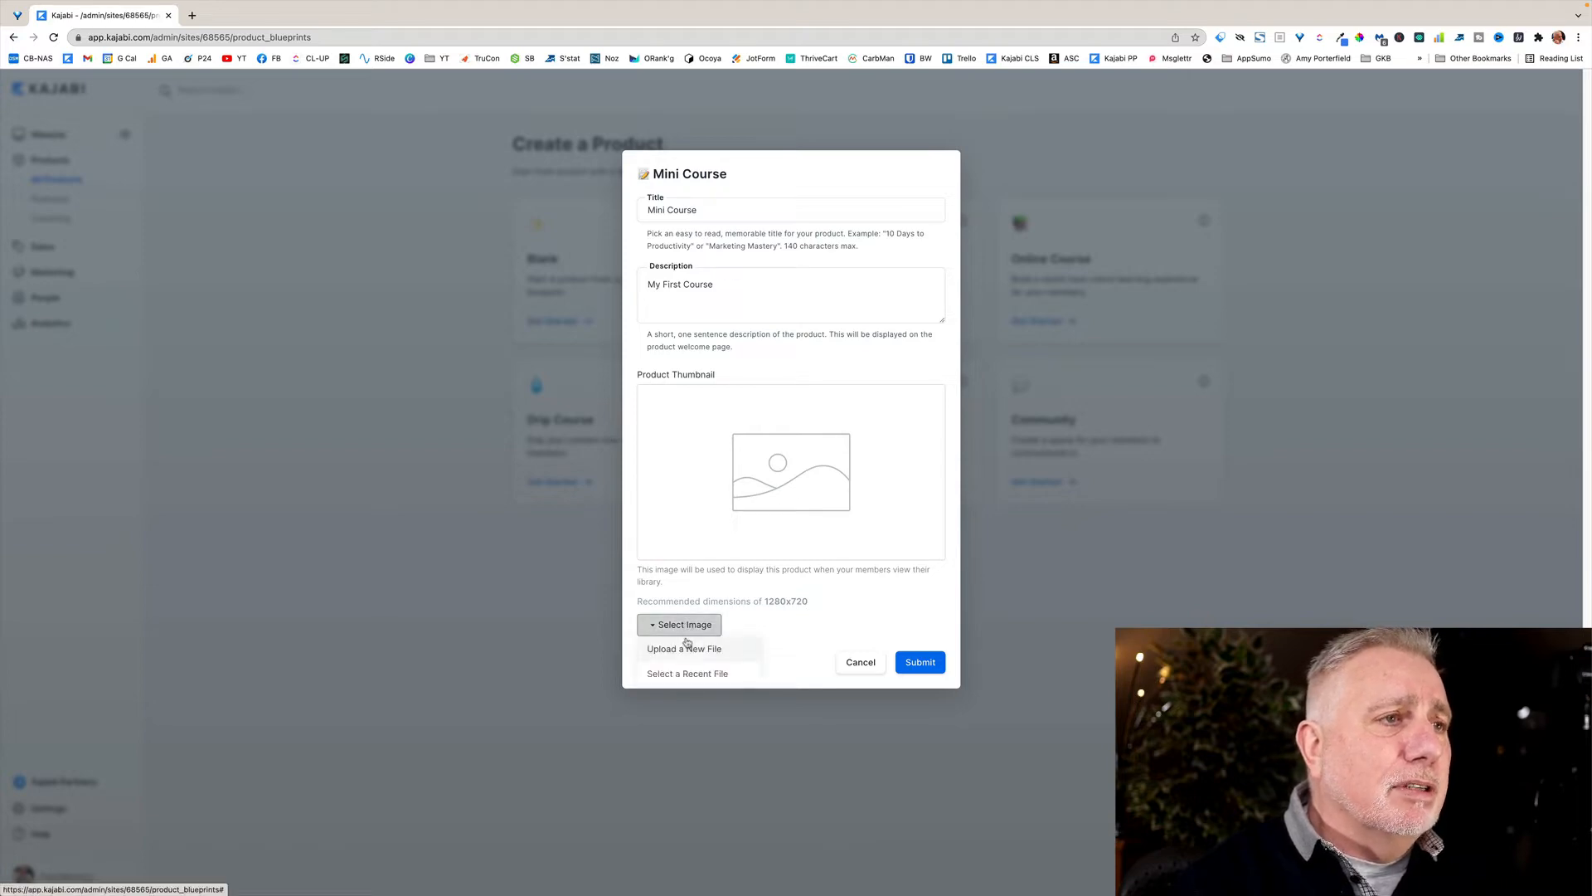
{"action": "left_click", "coordinate": [688, 673]}
{"action": "left_click", "coordinate": [1069, 171]}
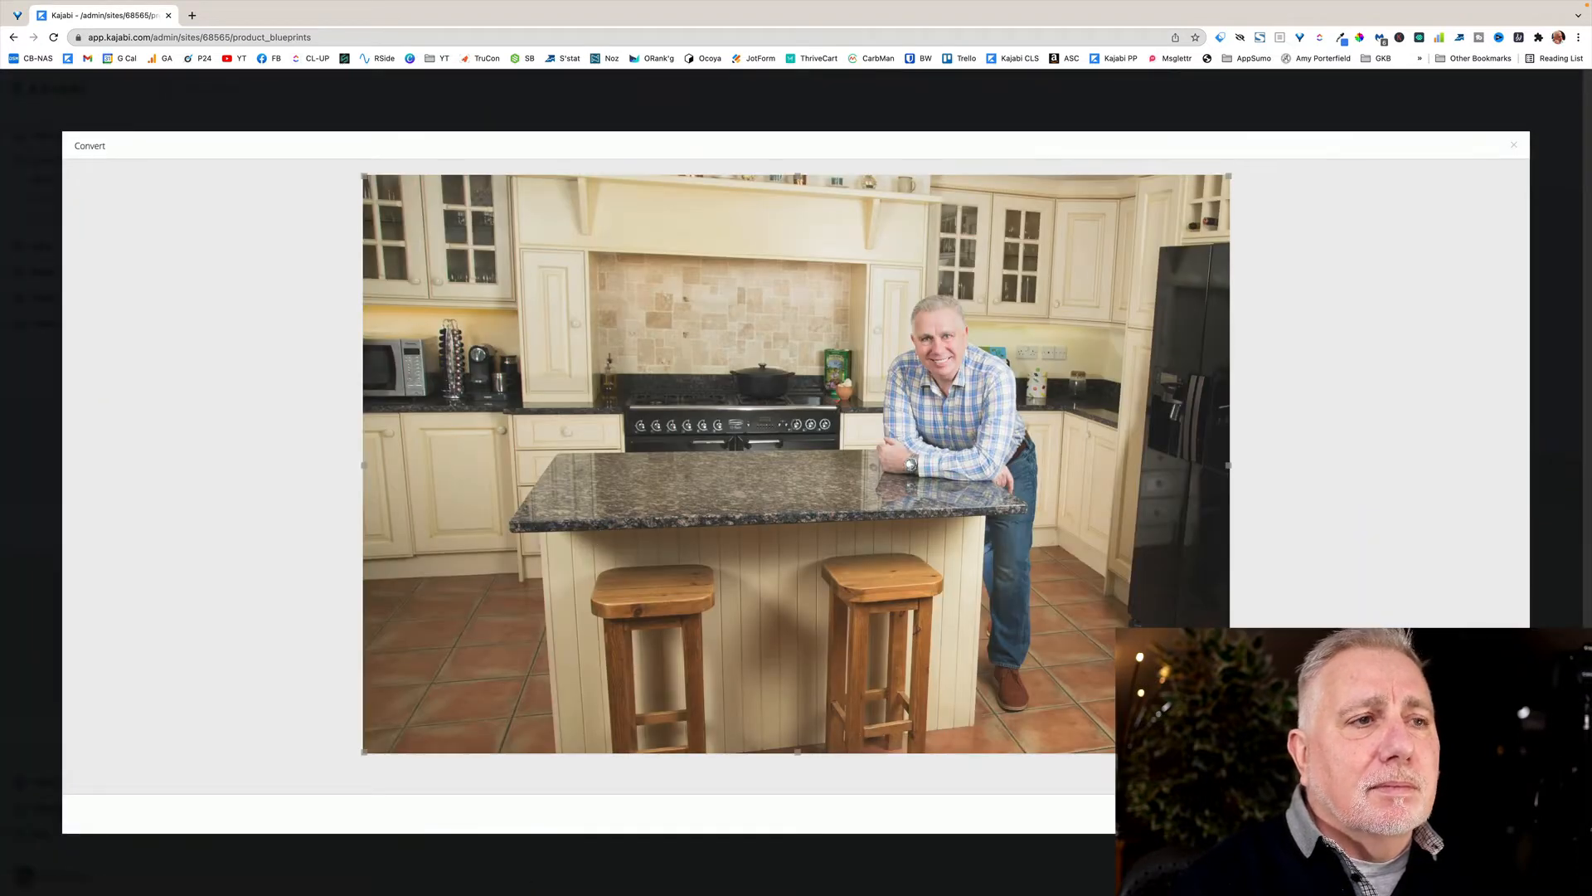
{"action": "left_click", "coordinate": [1495, 813]}
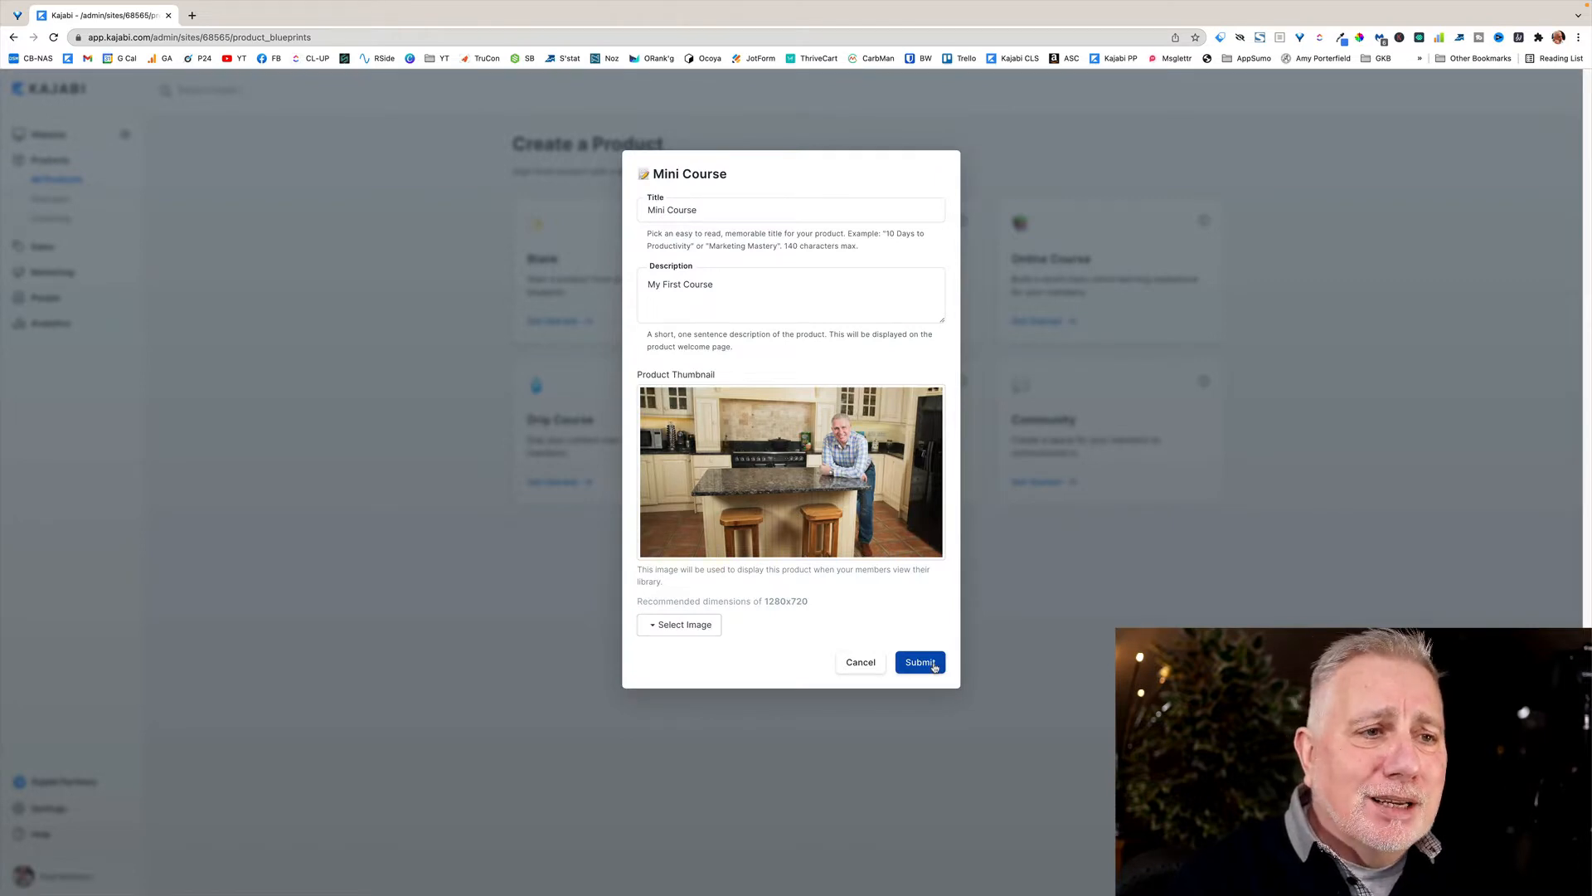
{"action": "left_click", "coordinate": [935, 667]}
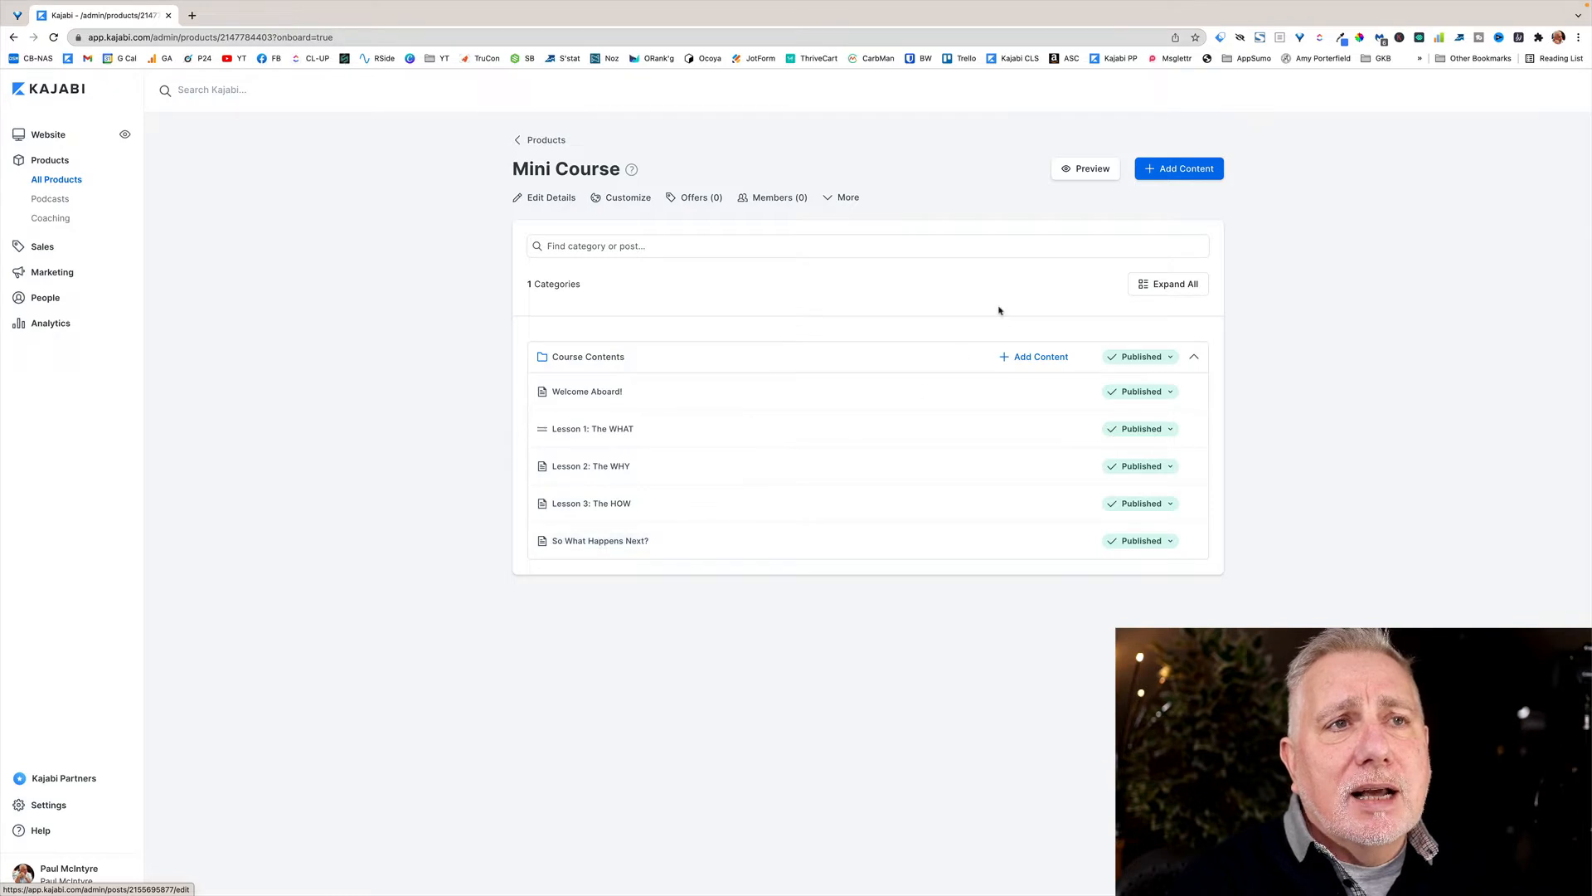
- Create a post titled "My Next Lesson" in the Course Contents category and move it above "So What Happens Next?"
{"action": "left_click", "coordinate": [1173, 175]}
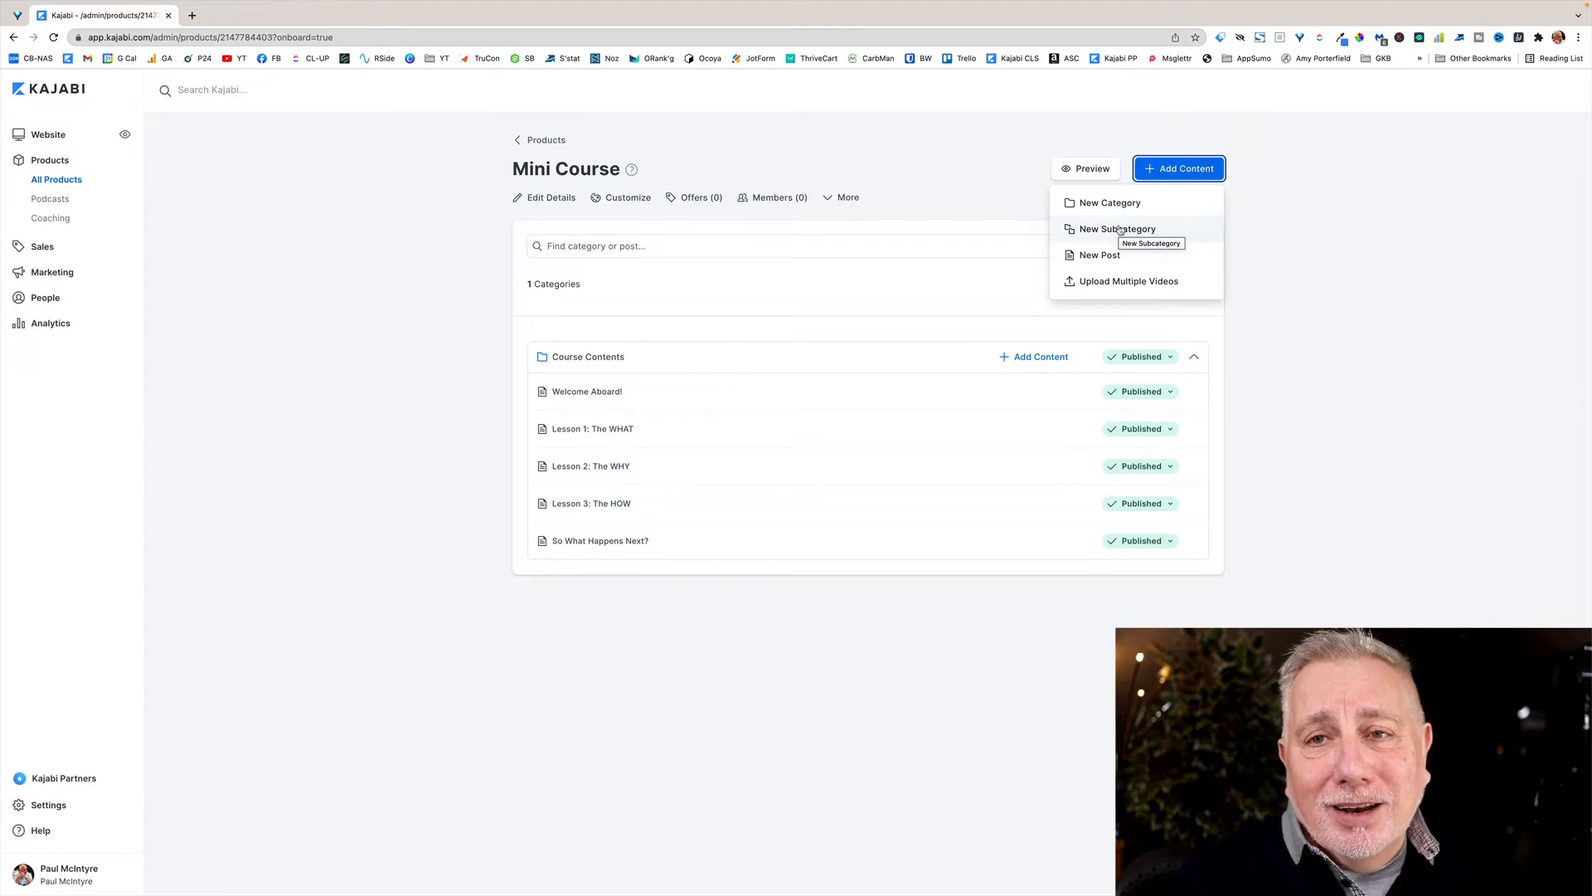
{"action": "left_click", "coordinate": [1155, 174]}
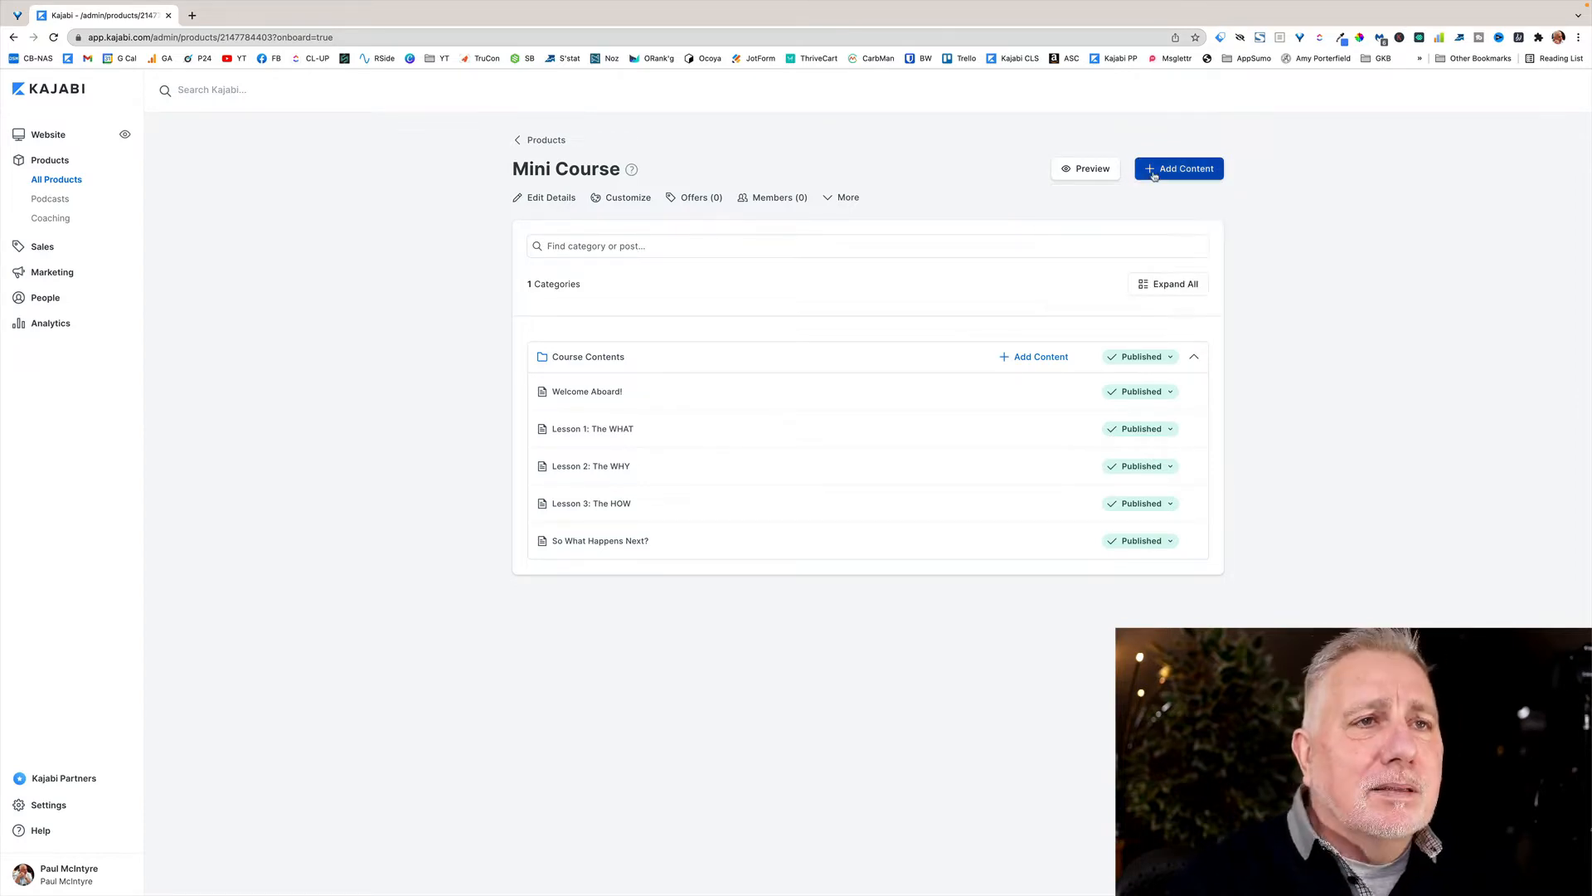
{"action": "left_click", "coordinate": [1155, 174]}
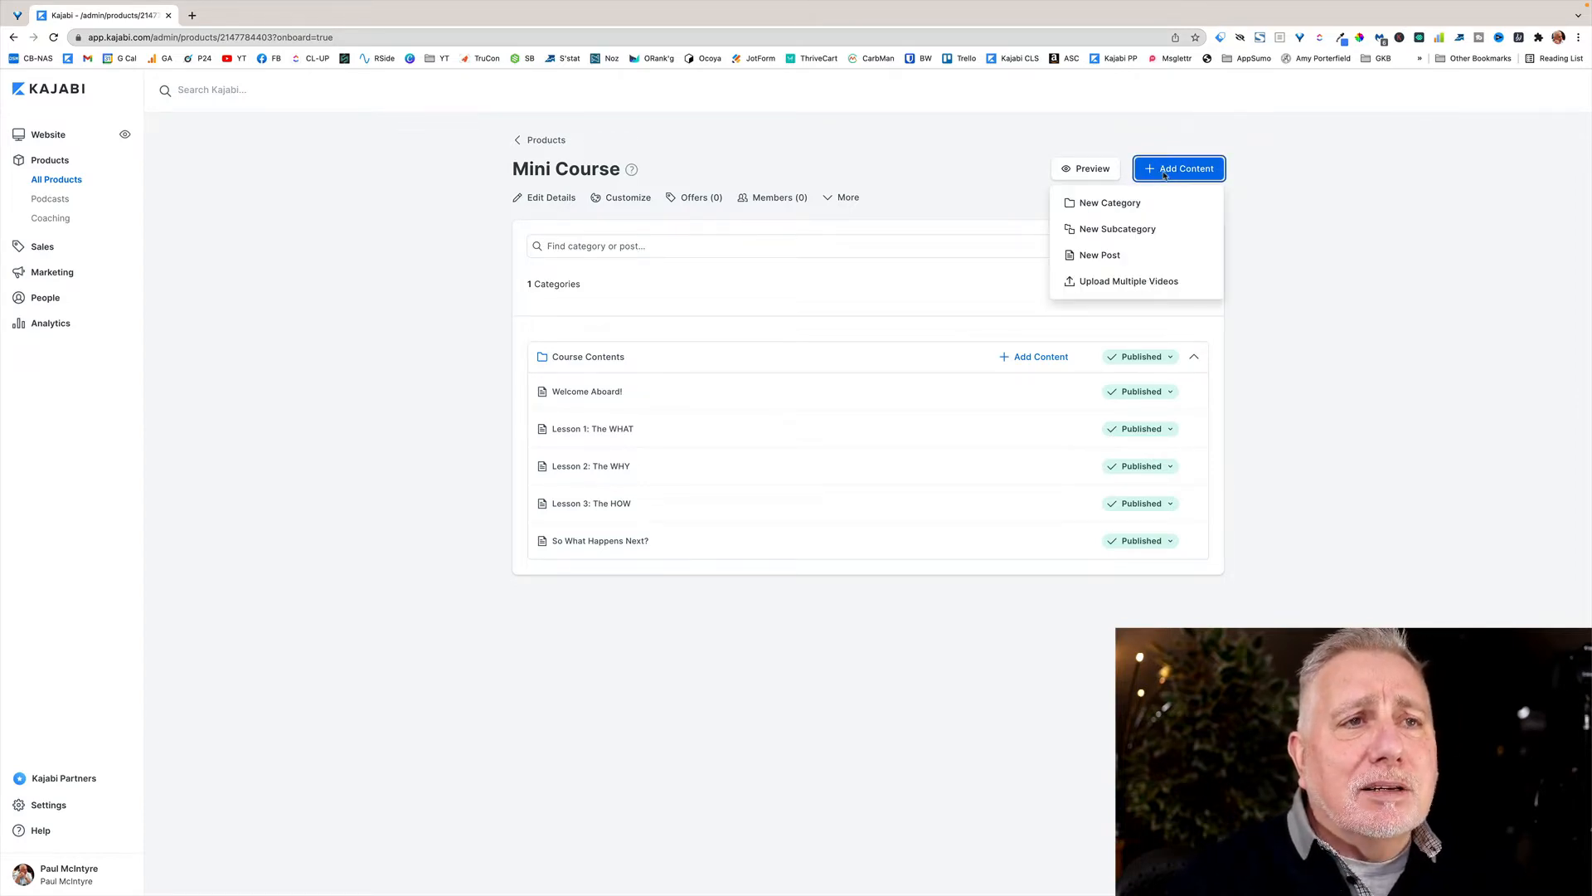
{"action": "left_click", "coordinate": [1100, 254]}
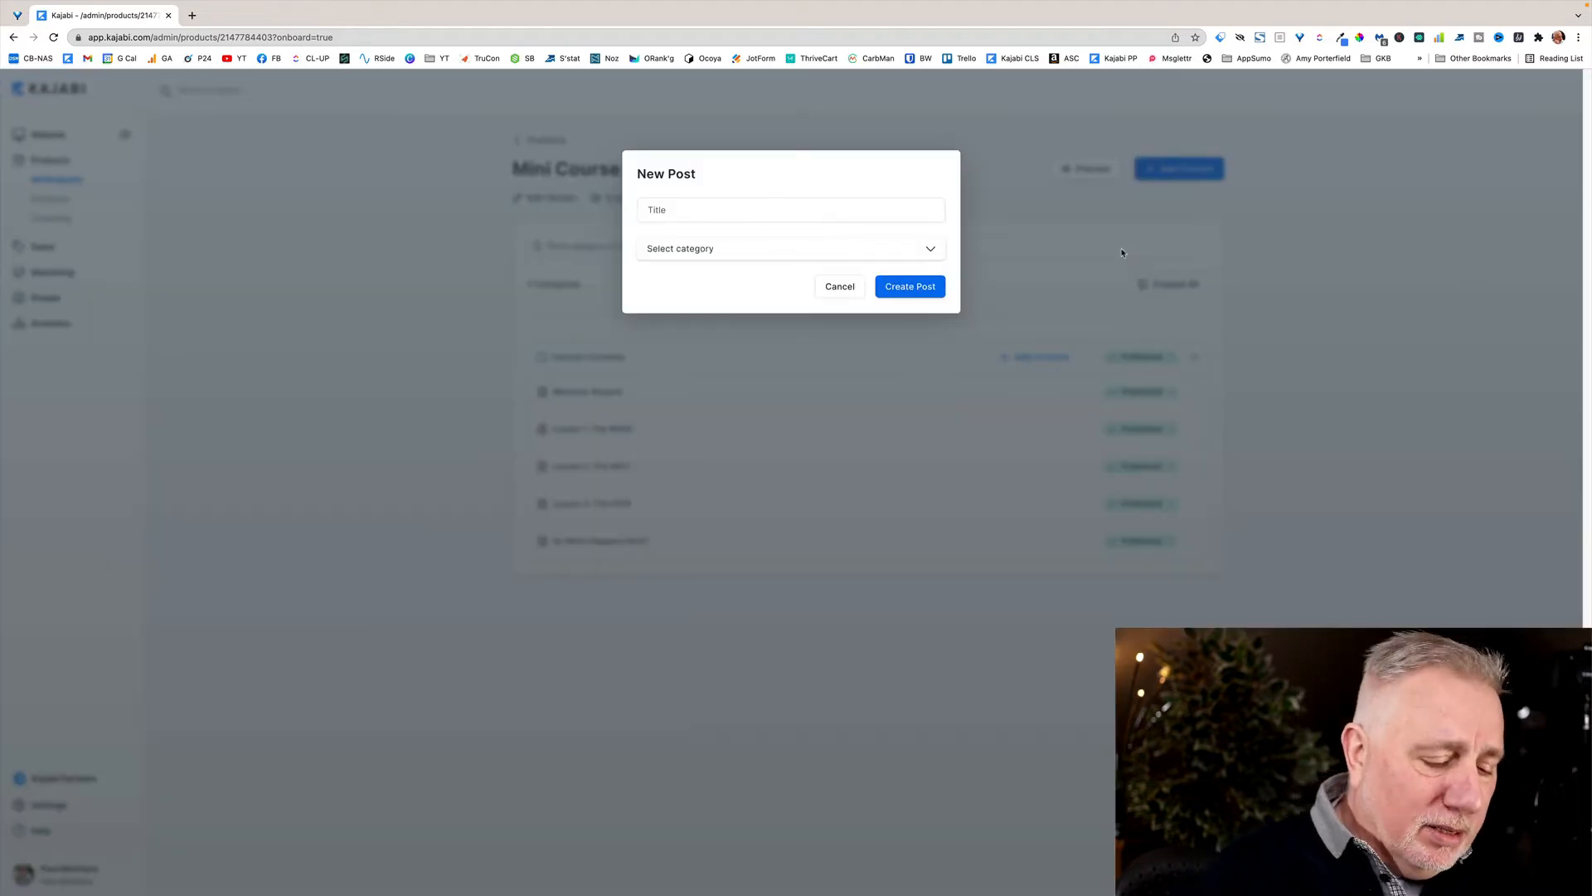
{"action": "left_click", "coordinate": [720, 208]}
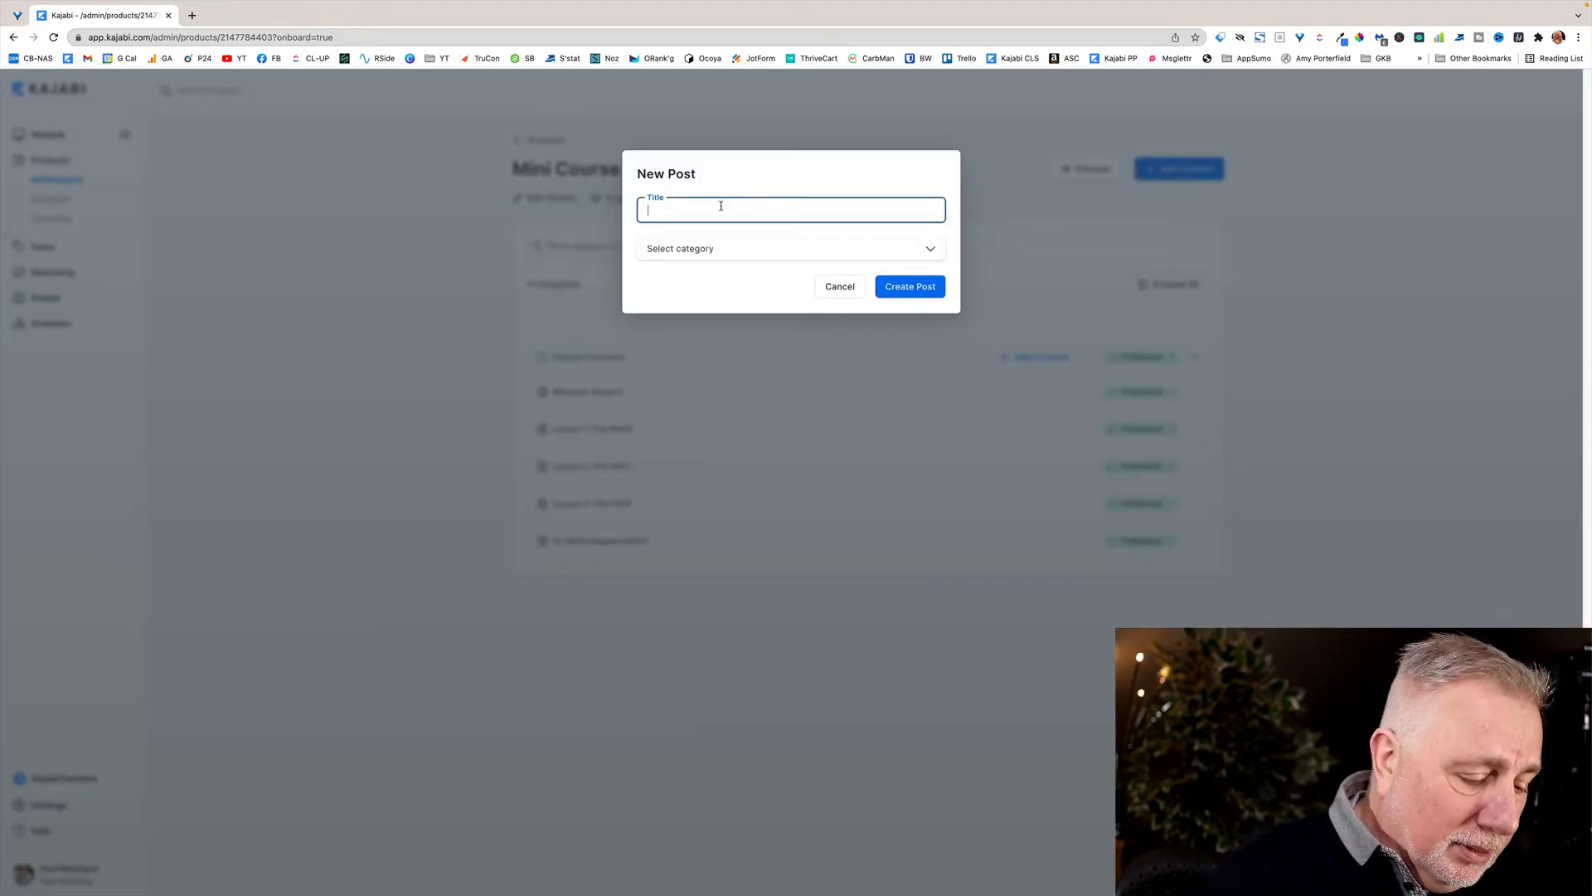
{"action": "type", "text": "My Next"}
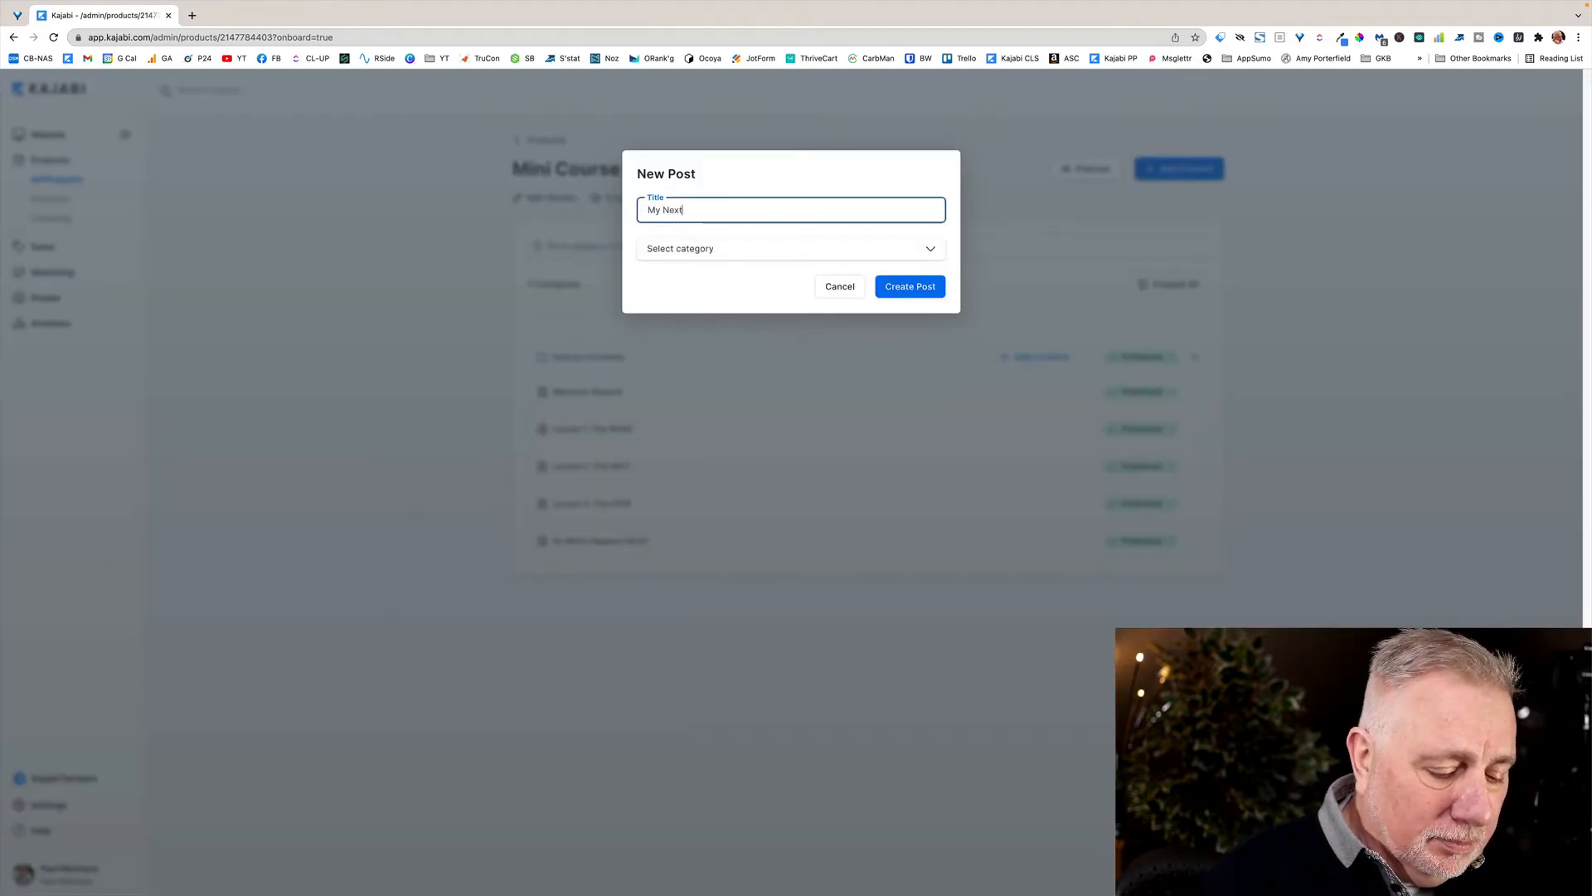
{"action": "type", "text": " Lesson"}
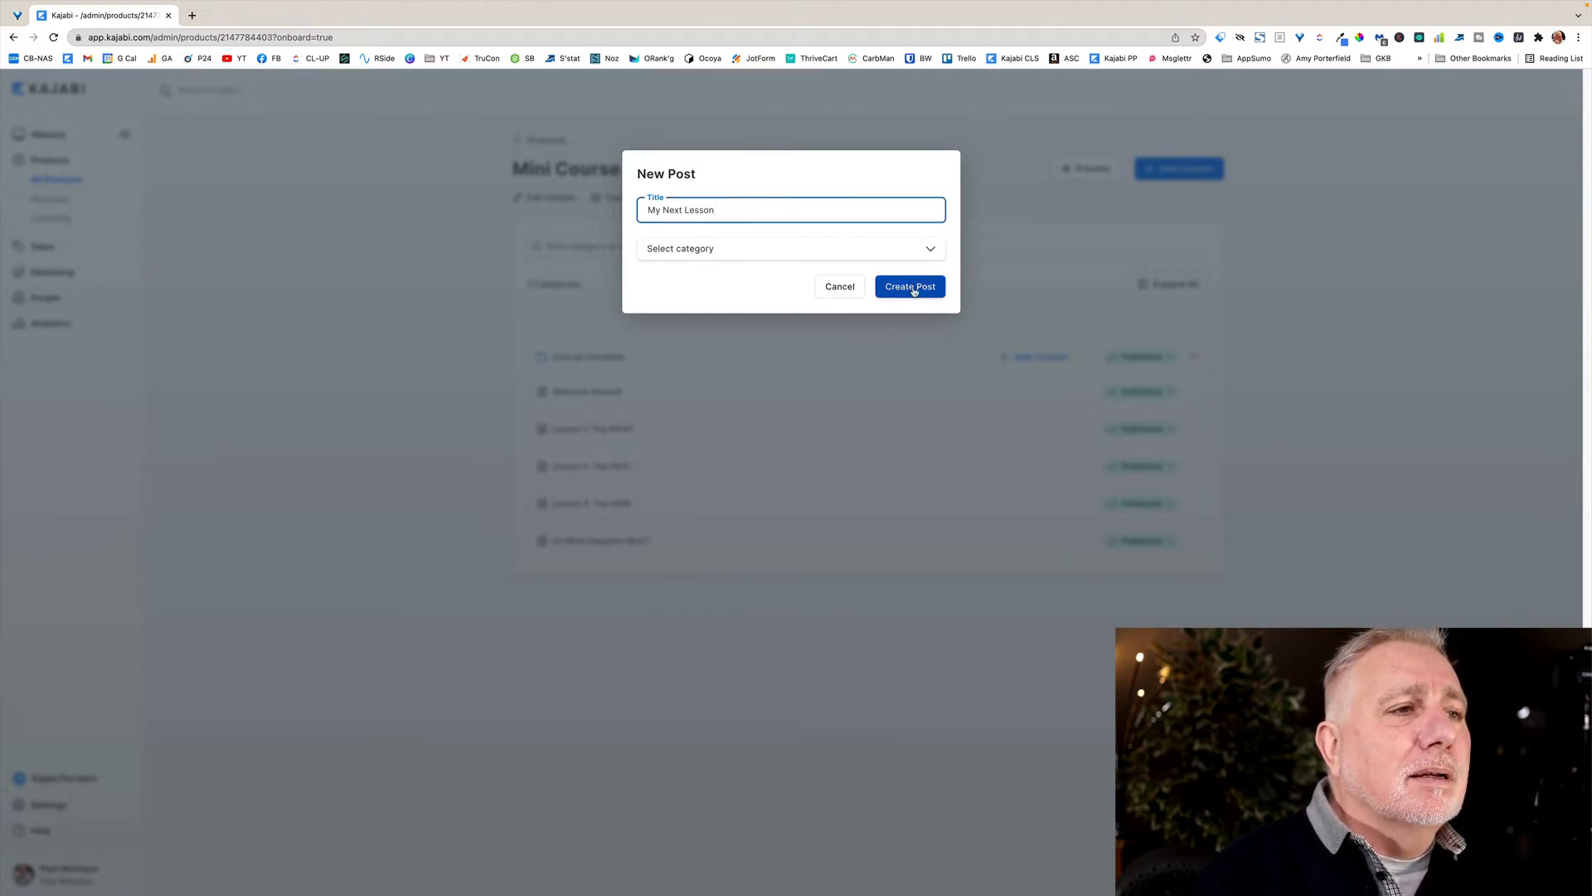
{"action": "left_click", "coordinate": [916, 253]}
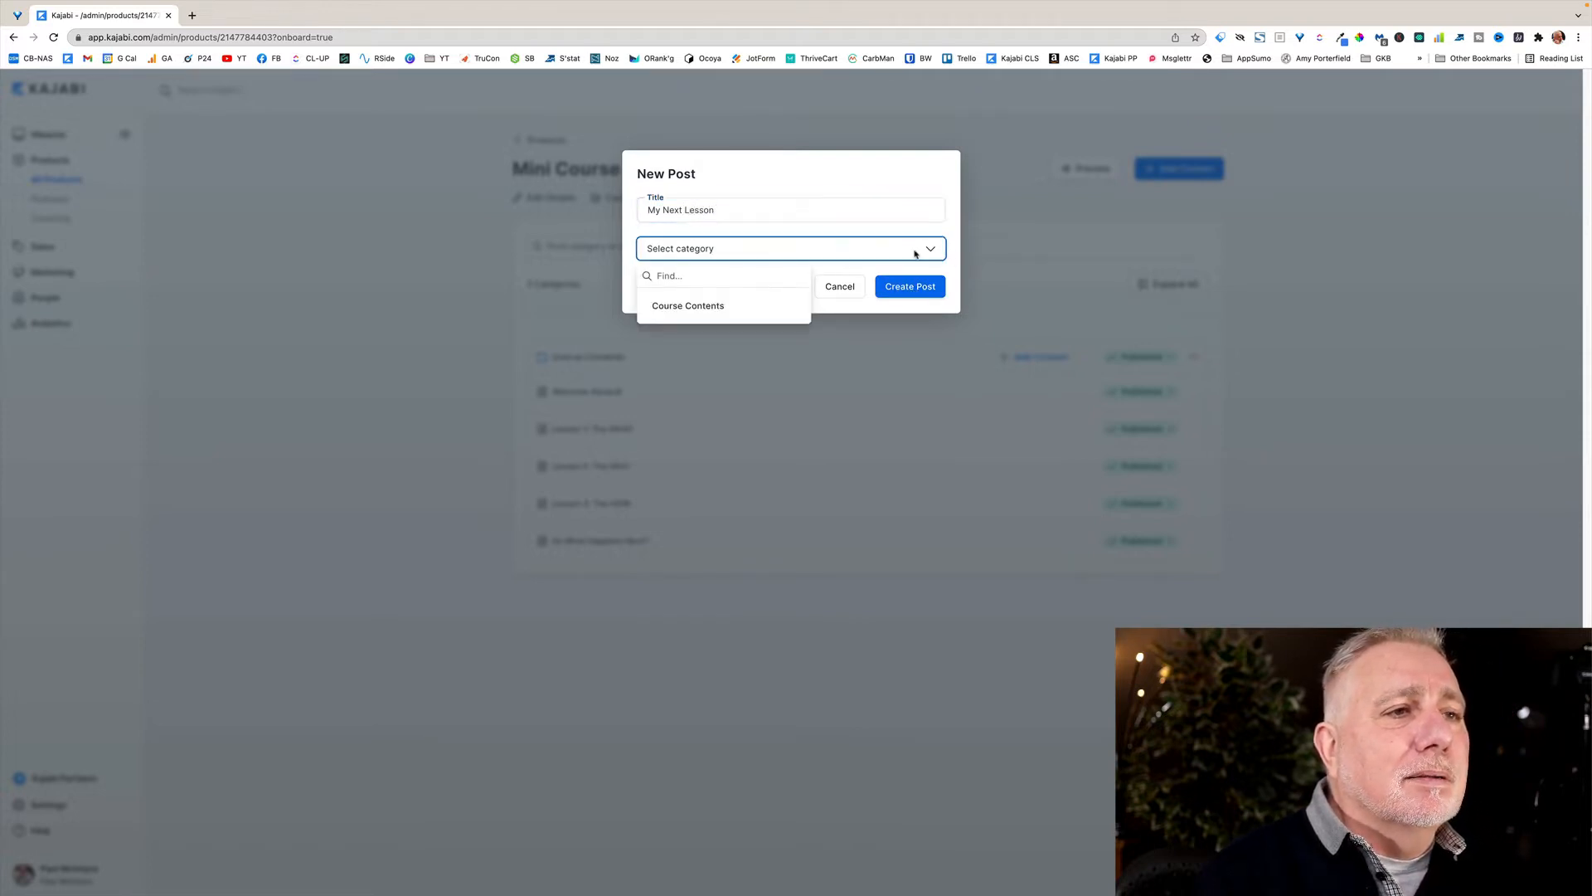
{"action": "left_click", "coordinate": [783, 306]}
{"action": "left_click", "coordinate": [929, 290]}
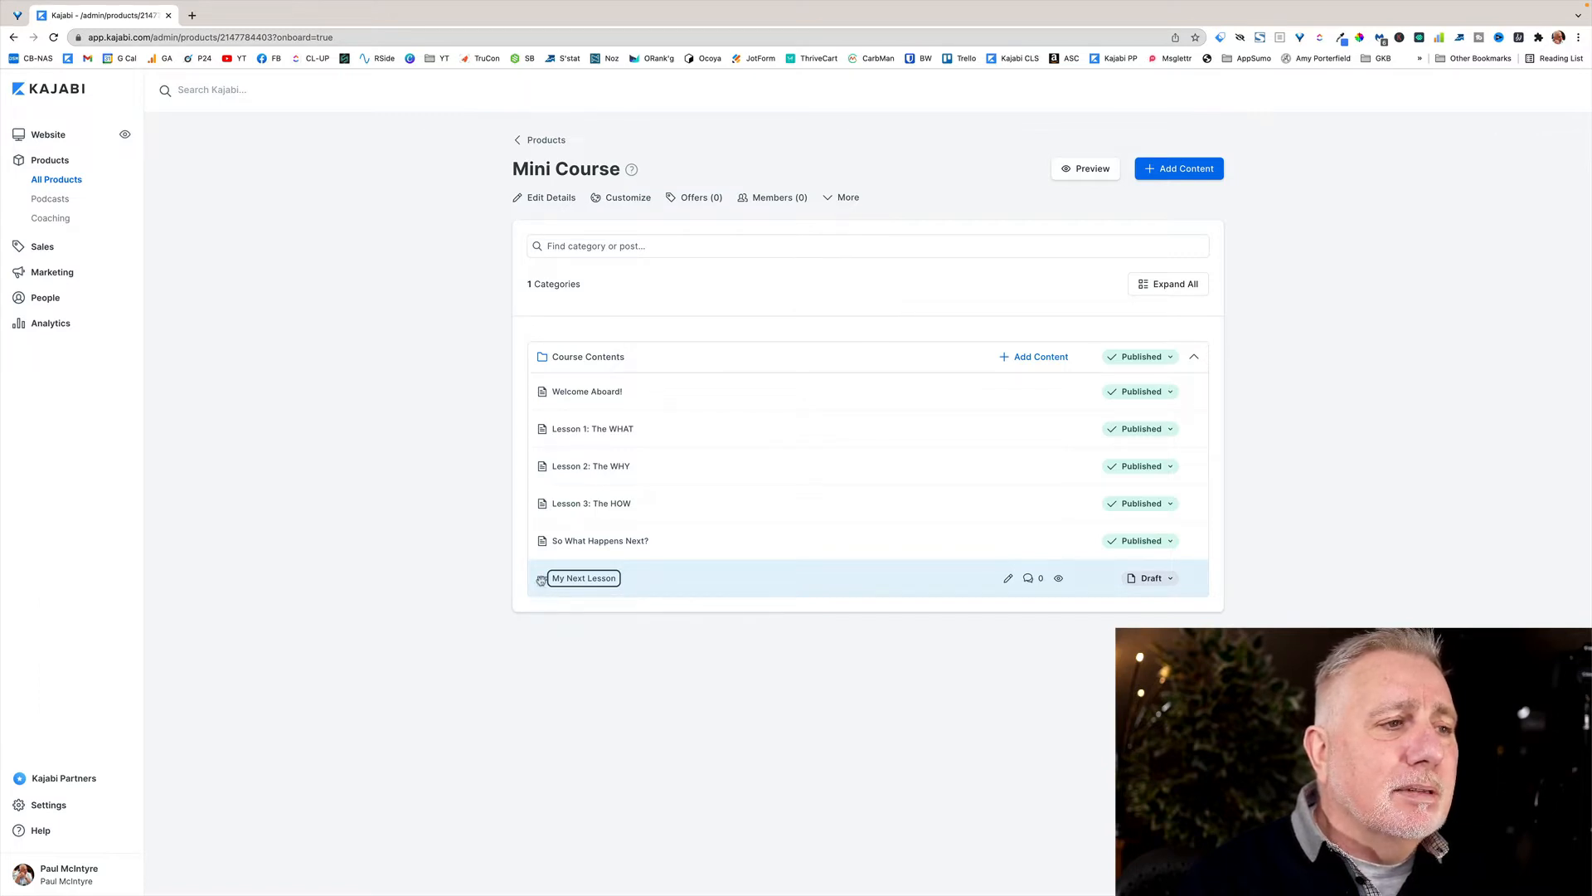
{"action": "left_click_drag", "start_coordinate": [541, 580], "coordinate": [542, 540]}
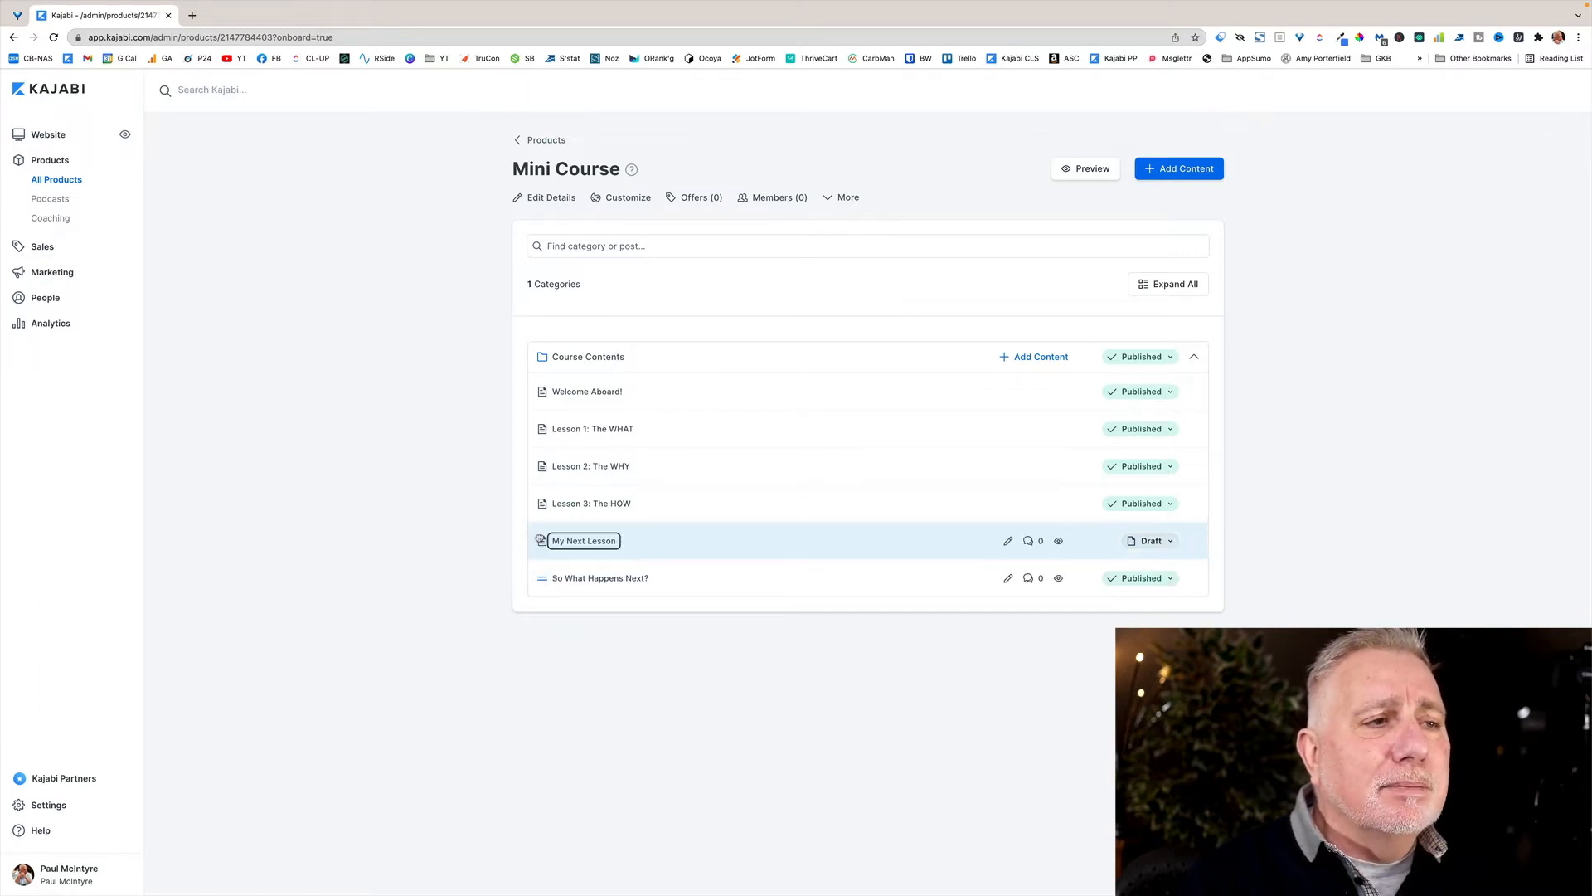
- Add the owner's first name in front of "Mini Course" in the product title, save it and return to the outline
{"action": "left_click", "coordinate": [552, 199]}
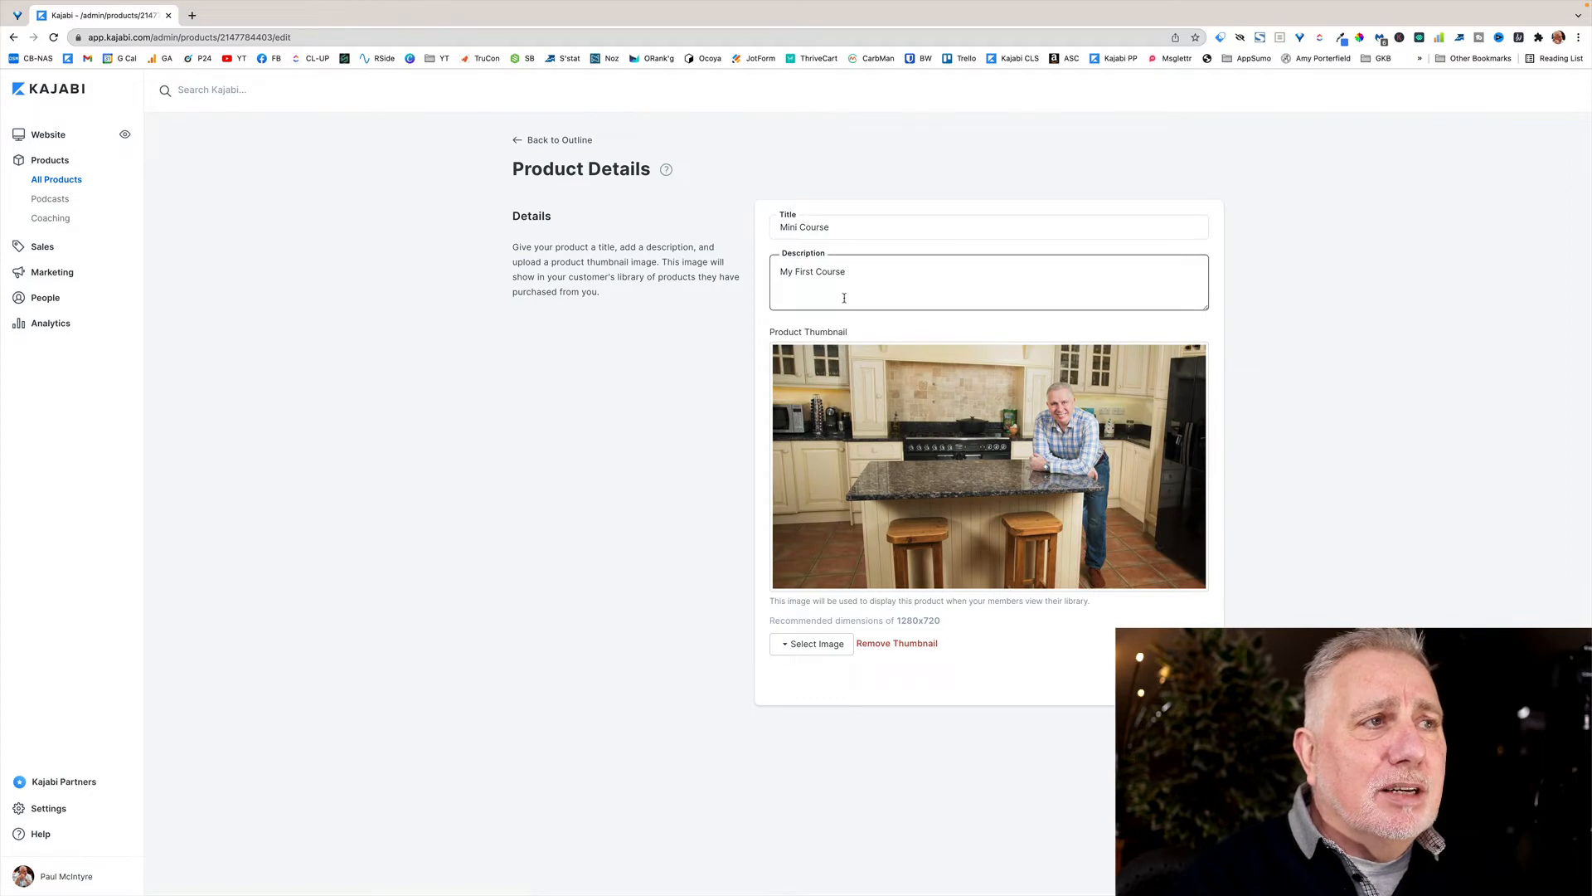
{"action": "left_click", "coordinate": [520, 145]}
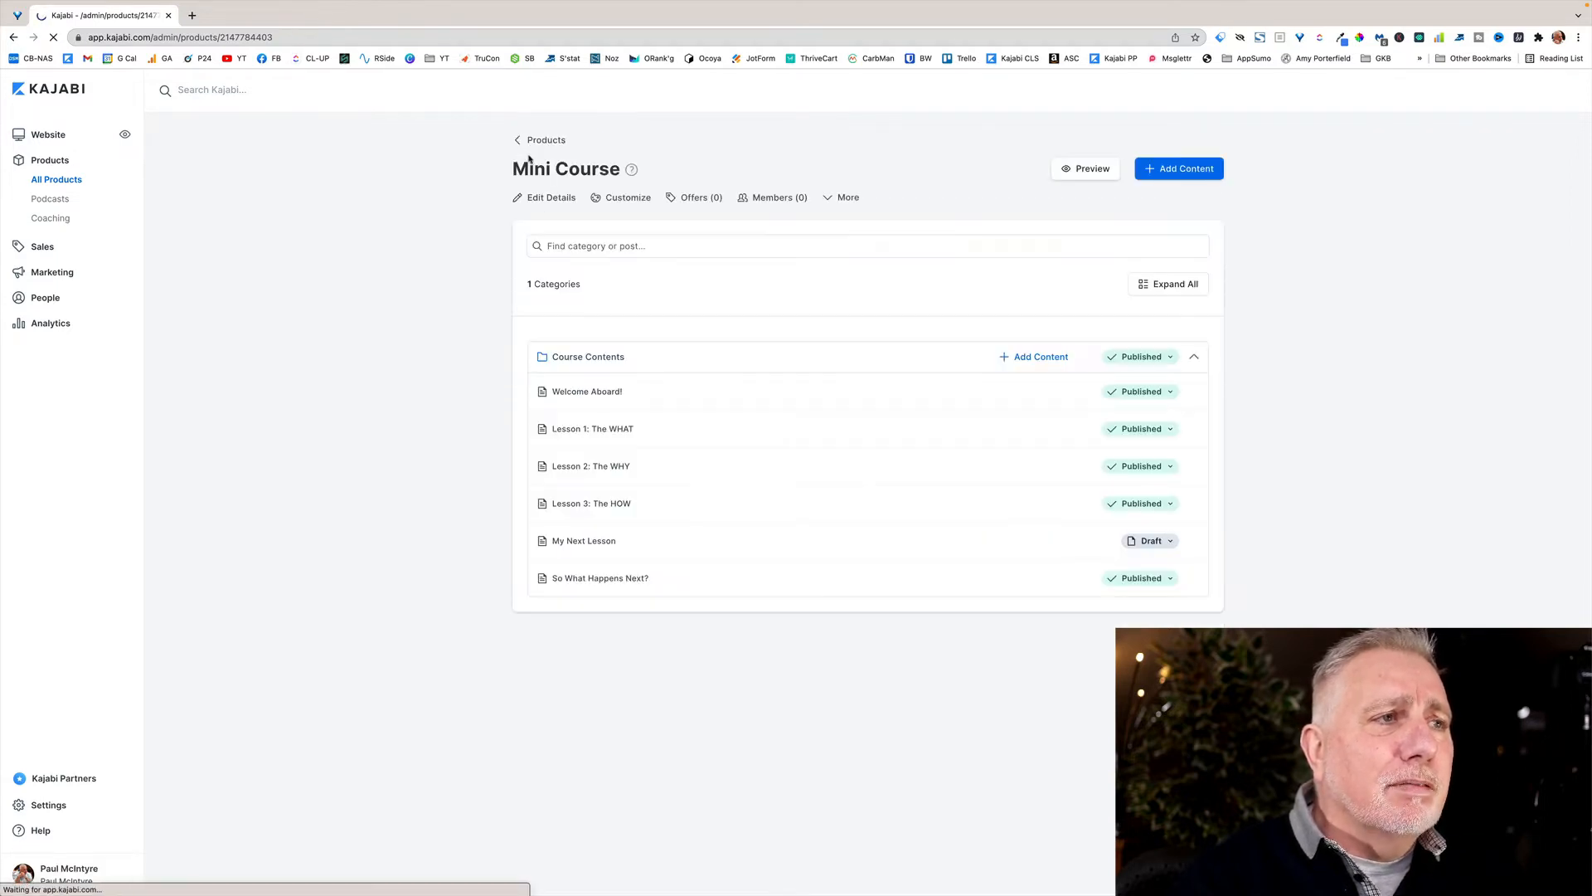
{"action": "left_click", "coordinate": [535, 199]}
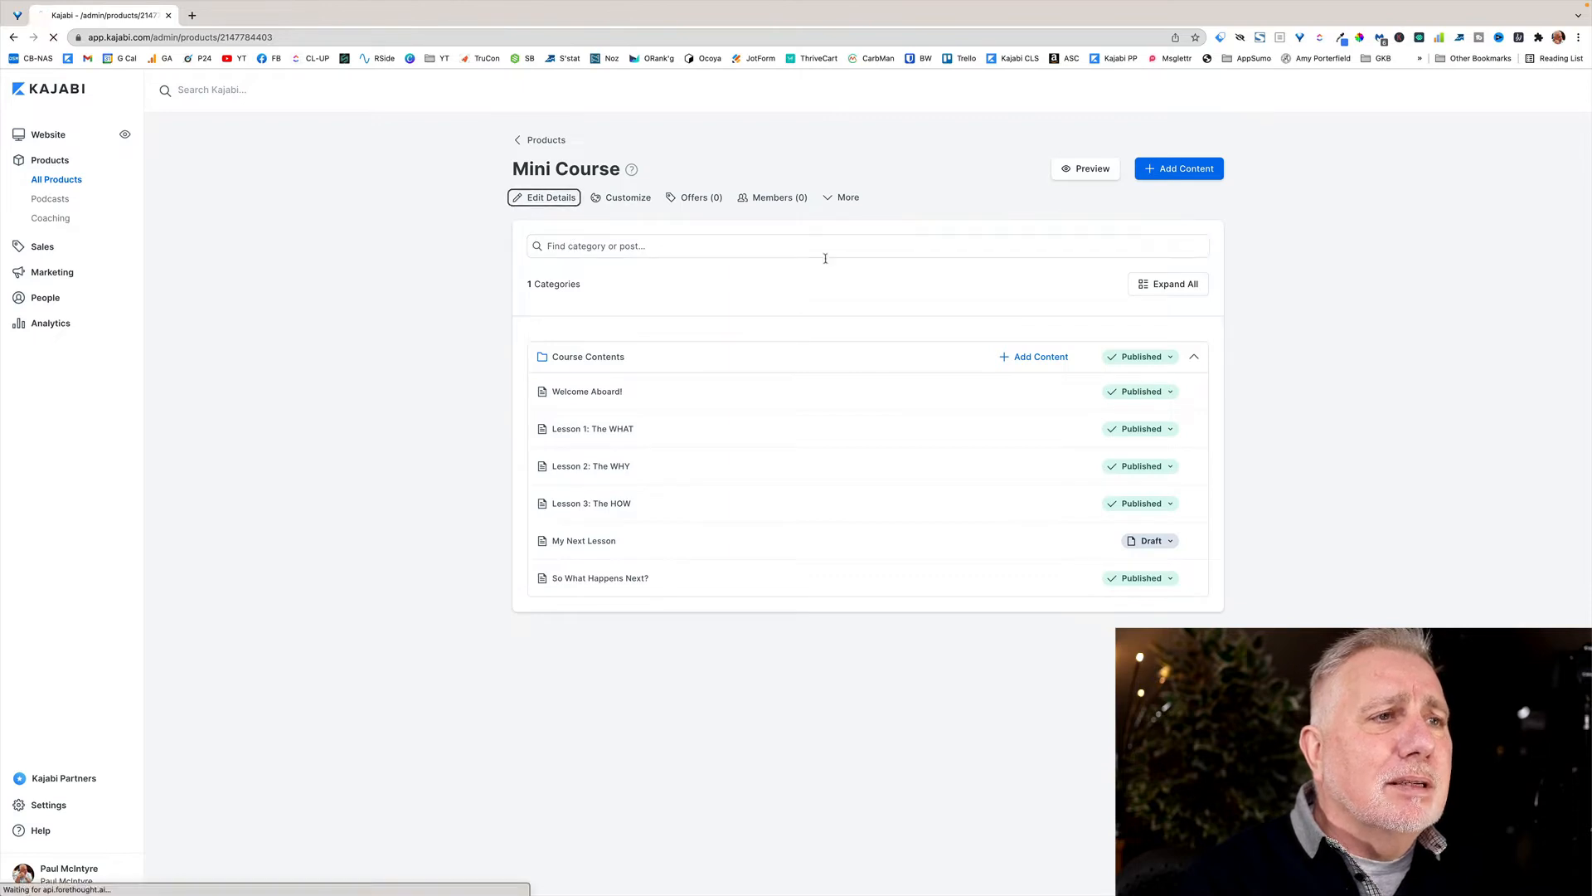
{"action": "left_click", "coordinate": [780, 228]}
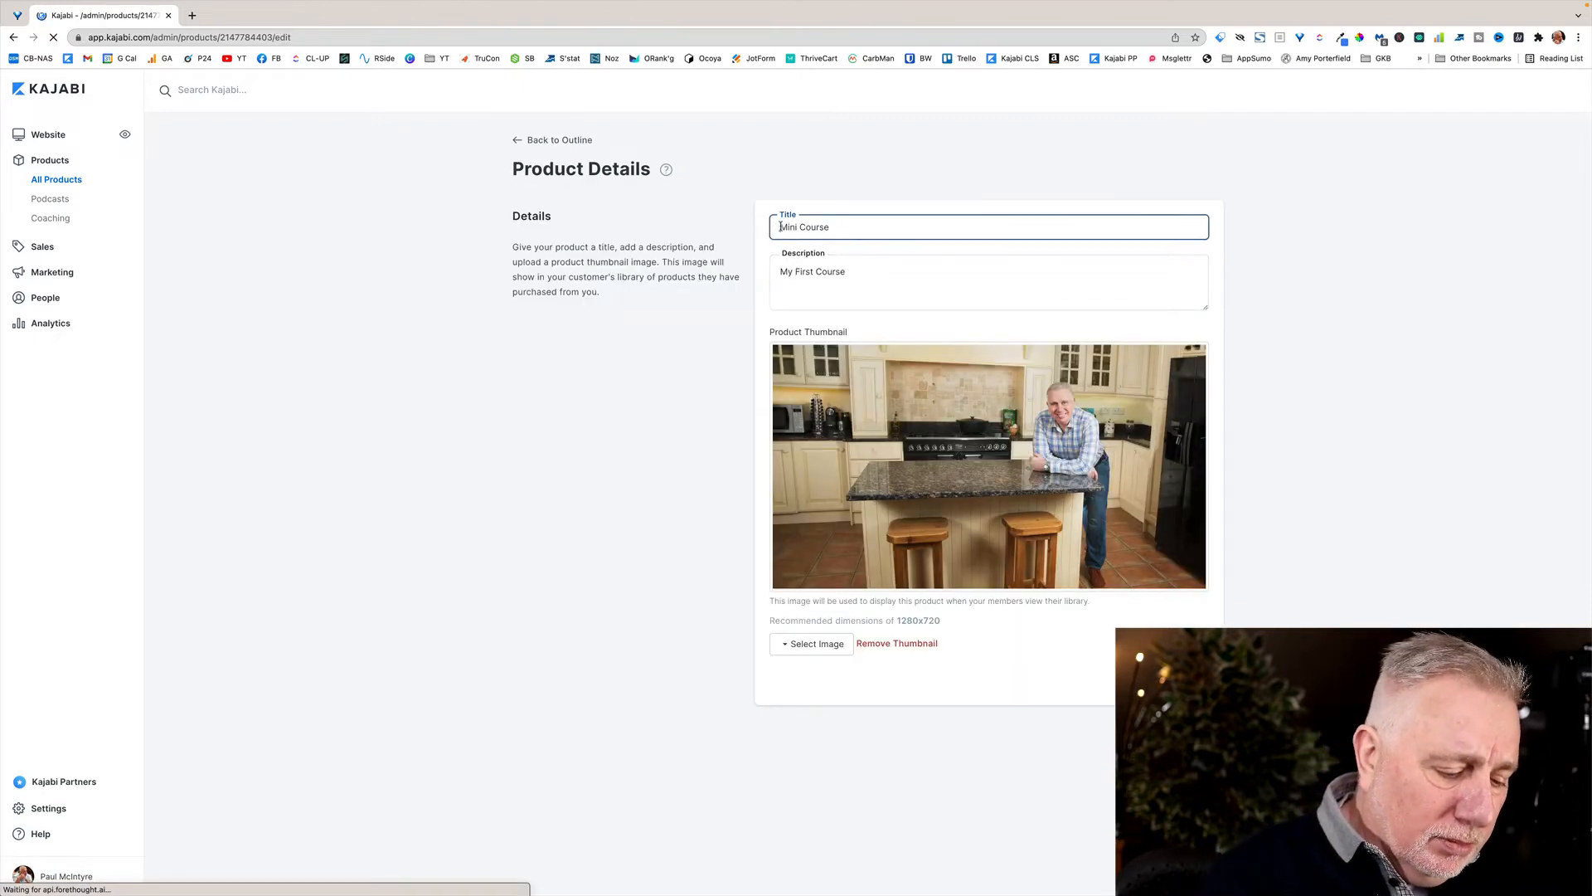
{"action": "type", "text": "Pauls"}
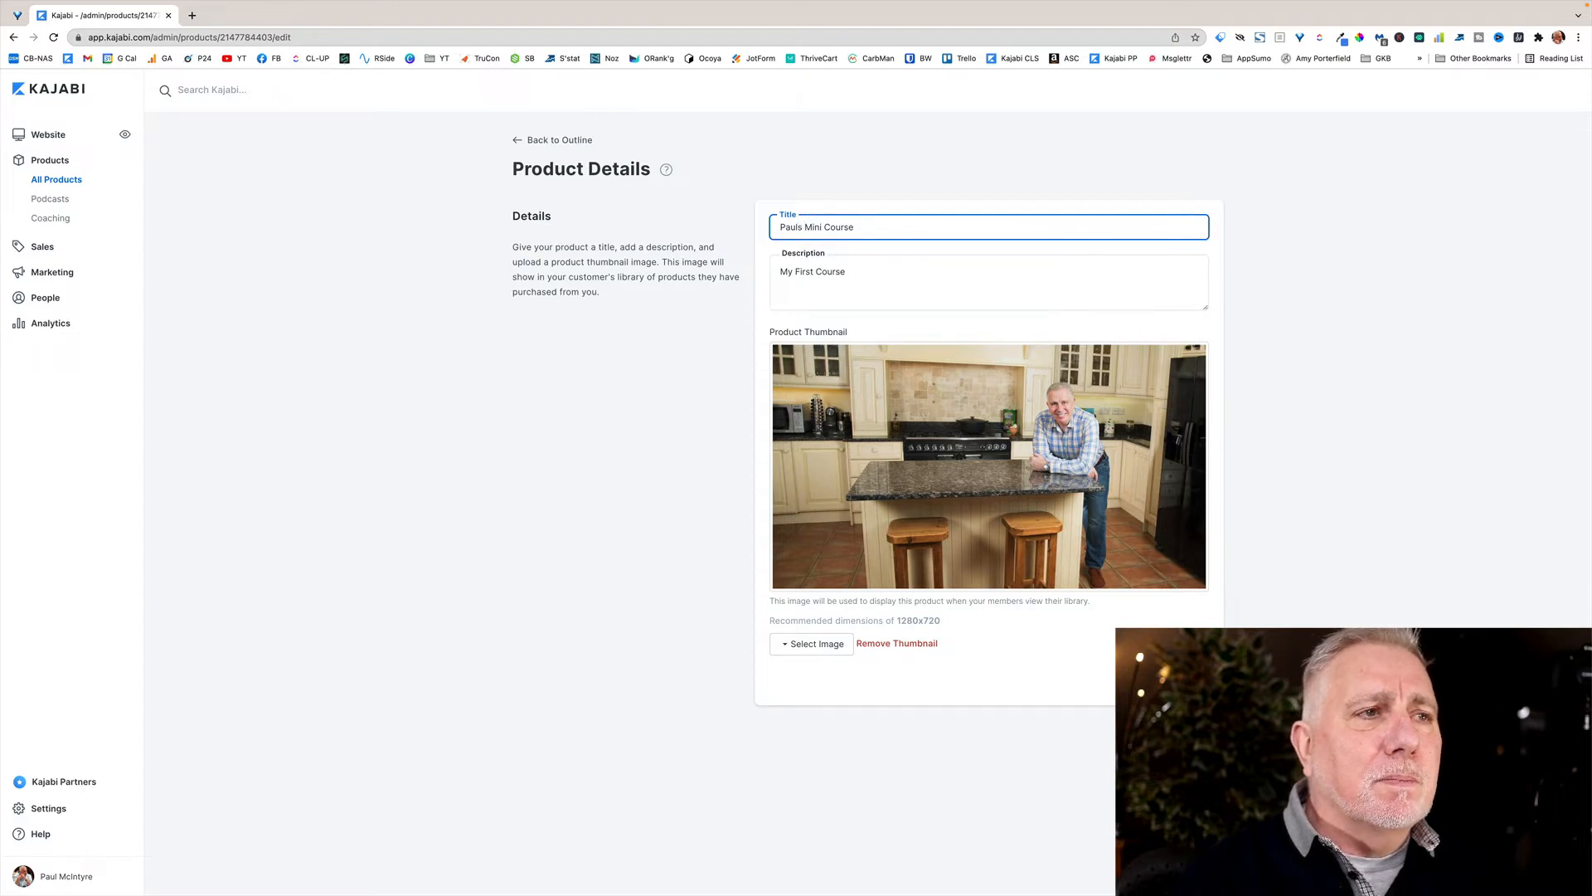
{"action": "key", "text": "Return"}
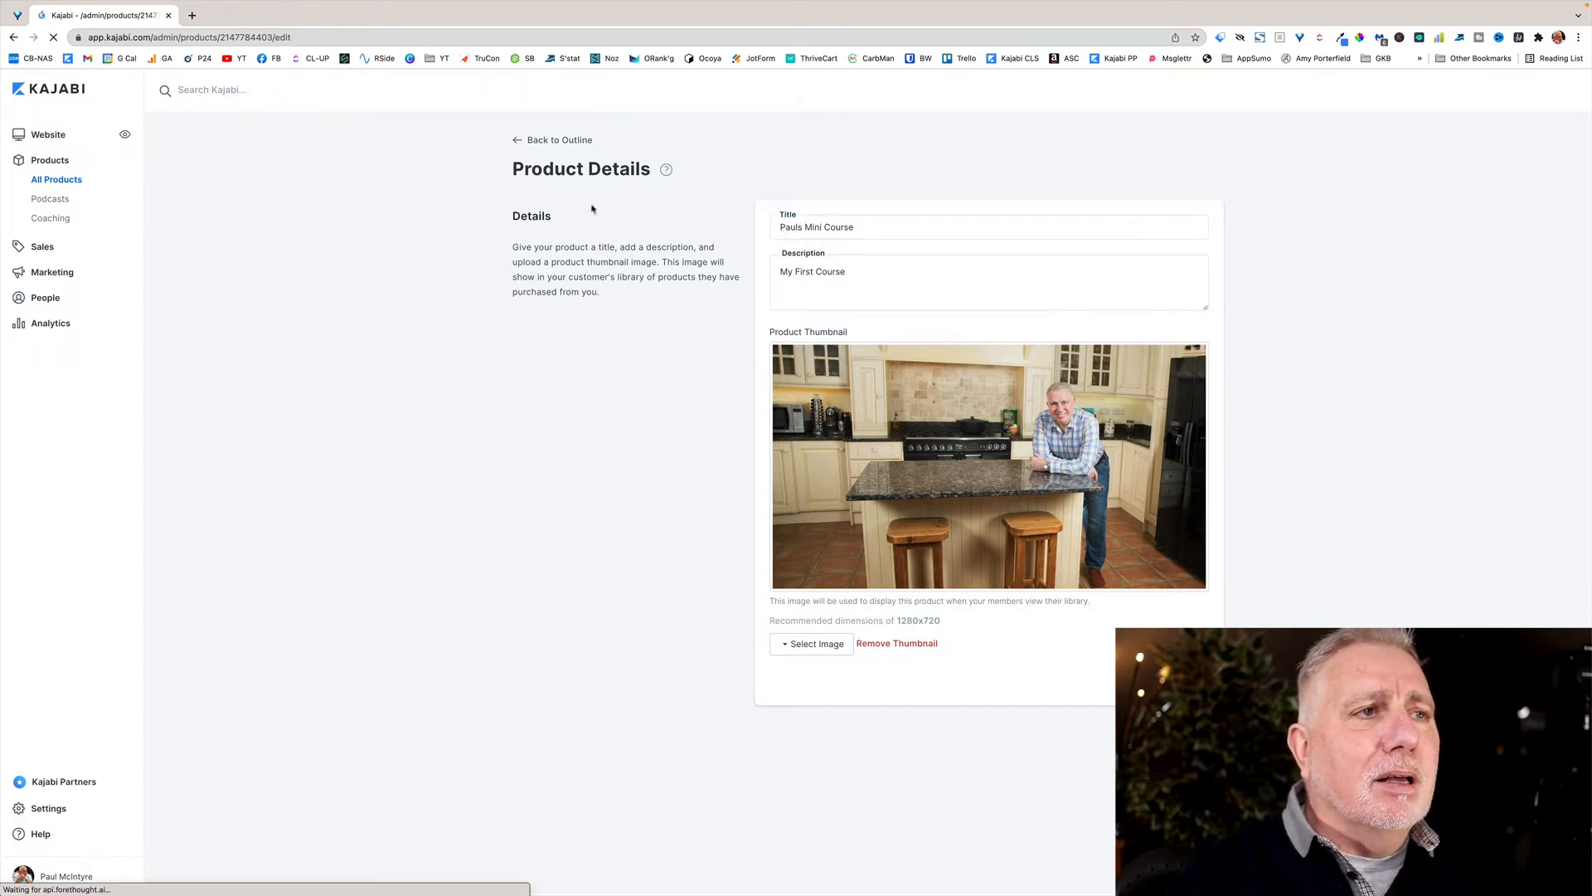
{"action": "left_click", "coordinate": [521, 140]}
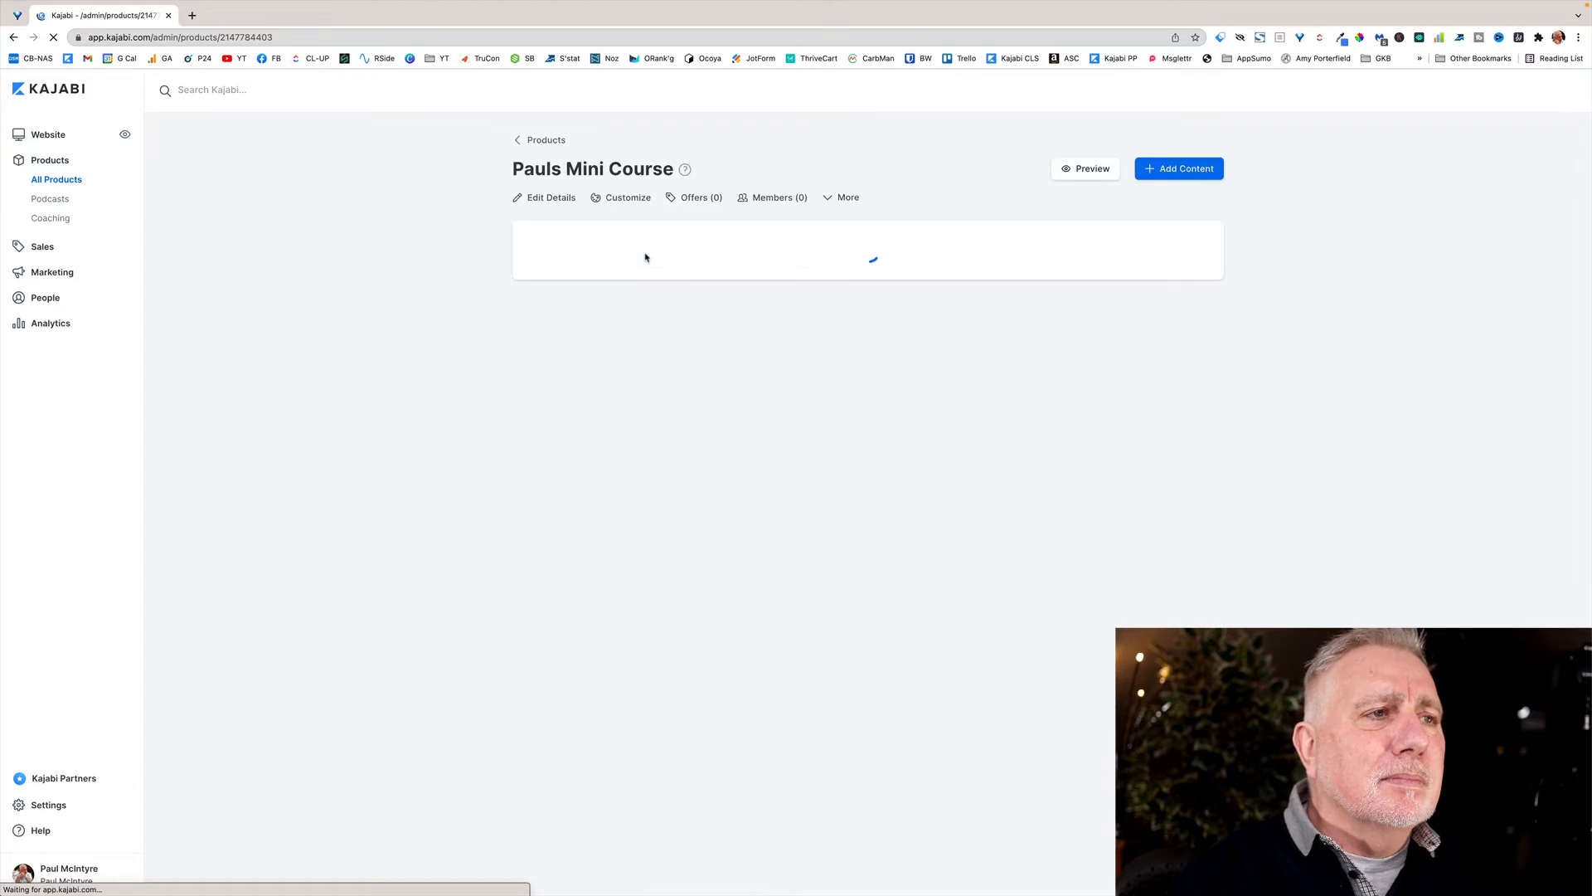
- Customize the live product theme by setting the Product Syllabus type to Posts, and save the change
{"action": "left_click", "coordinate": [621, 199]}
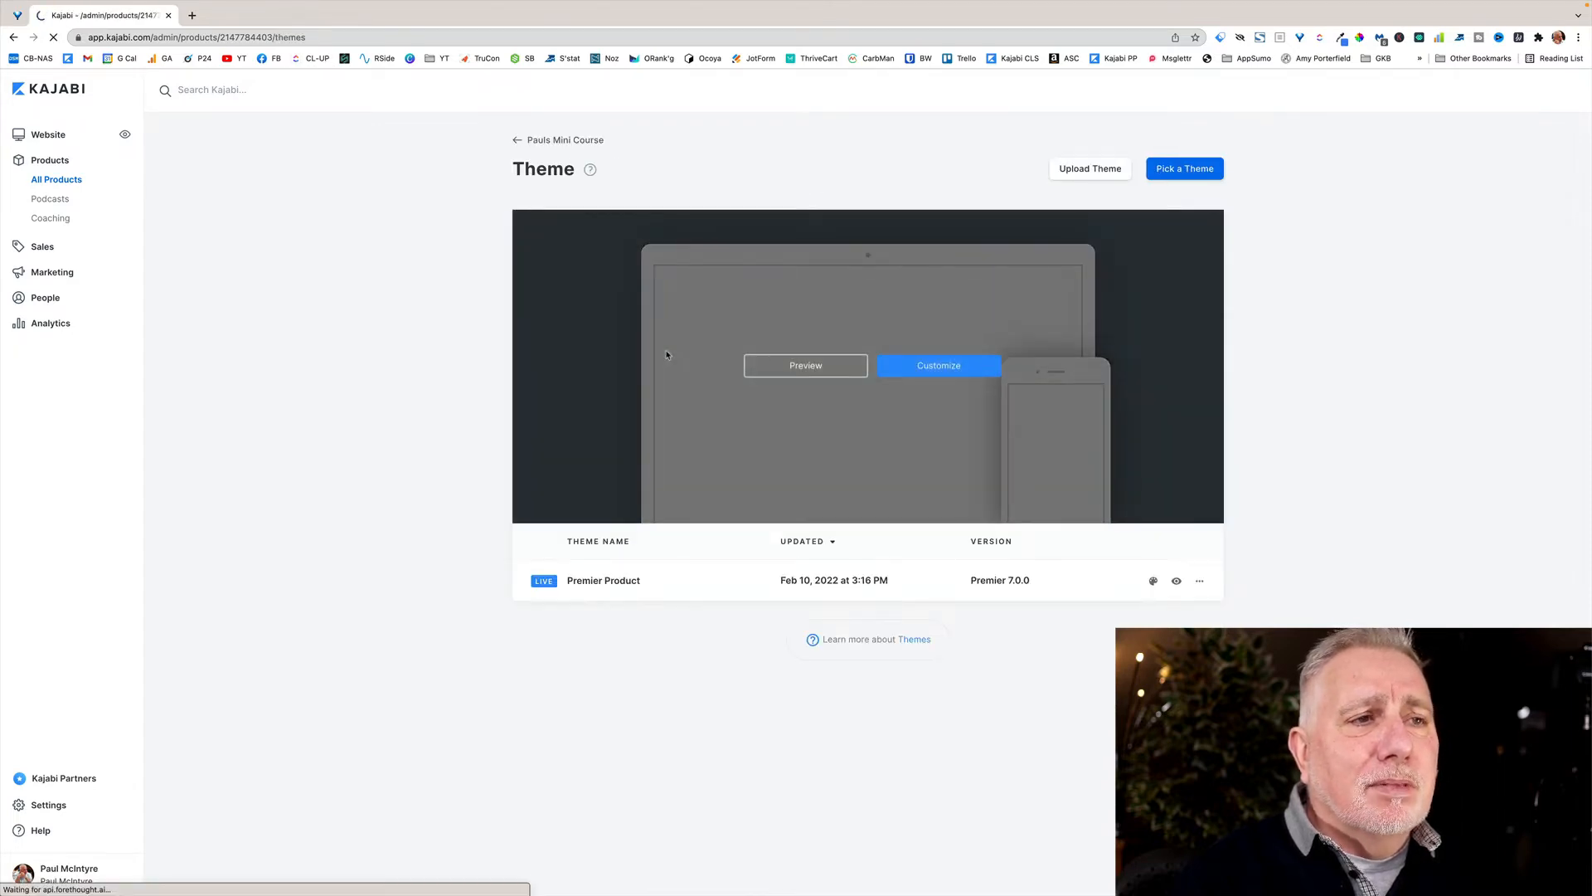
{"action": "left_click", "coordinate": [907, 368]}
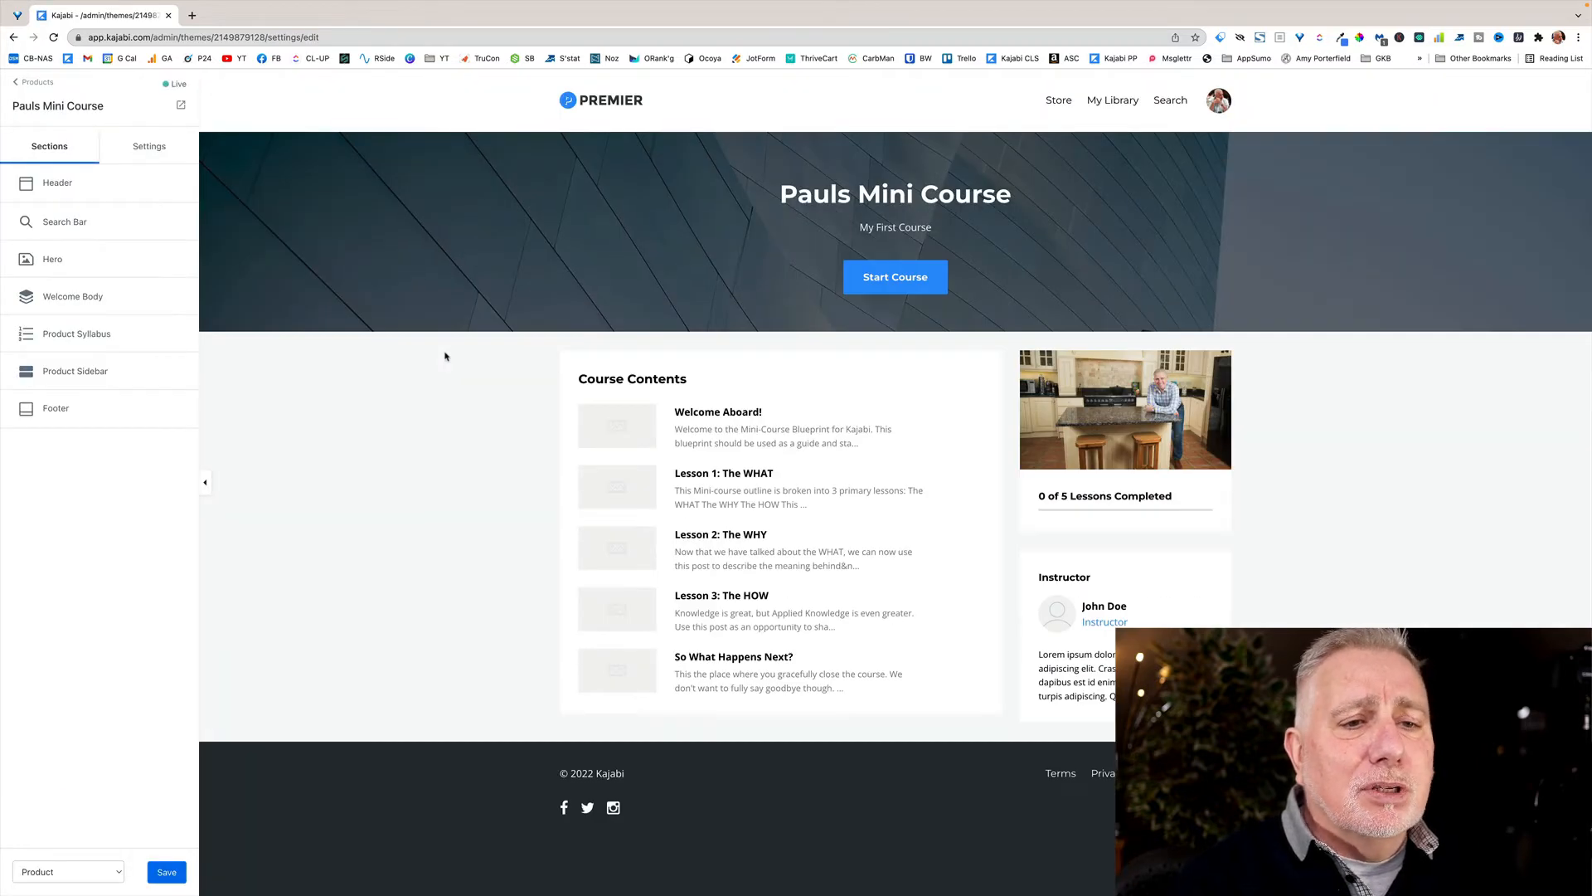
{"action": "left_click", "coordinate": [77, 334]}
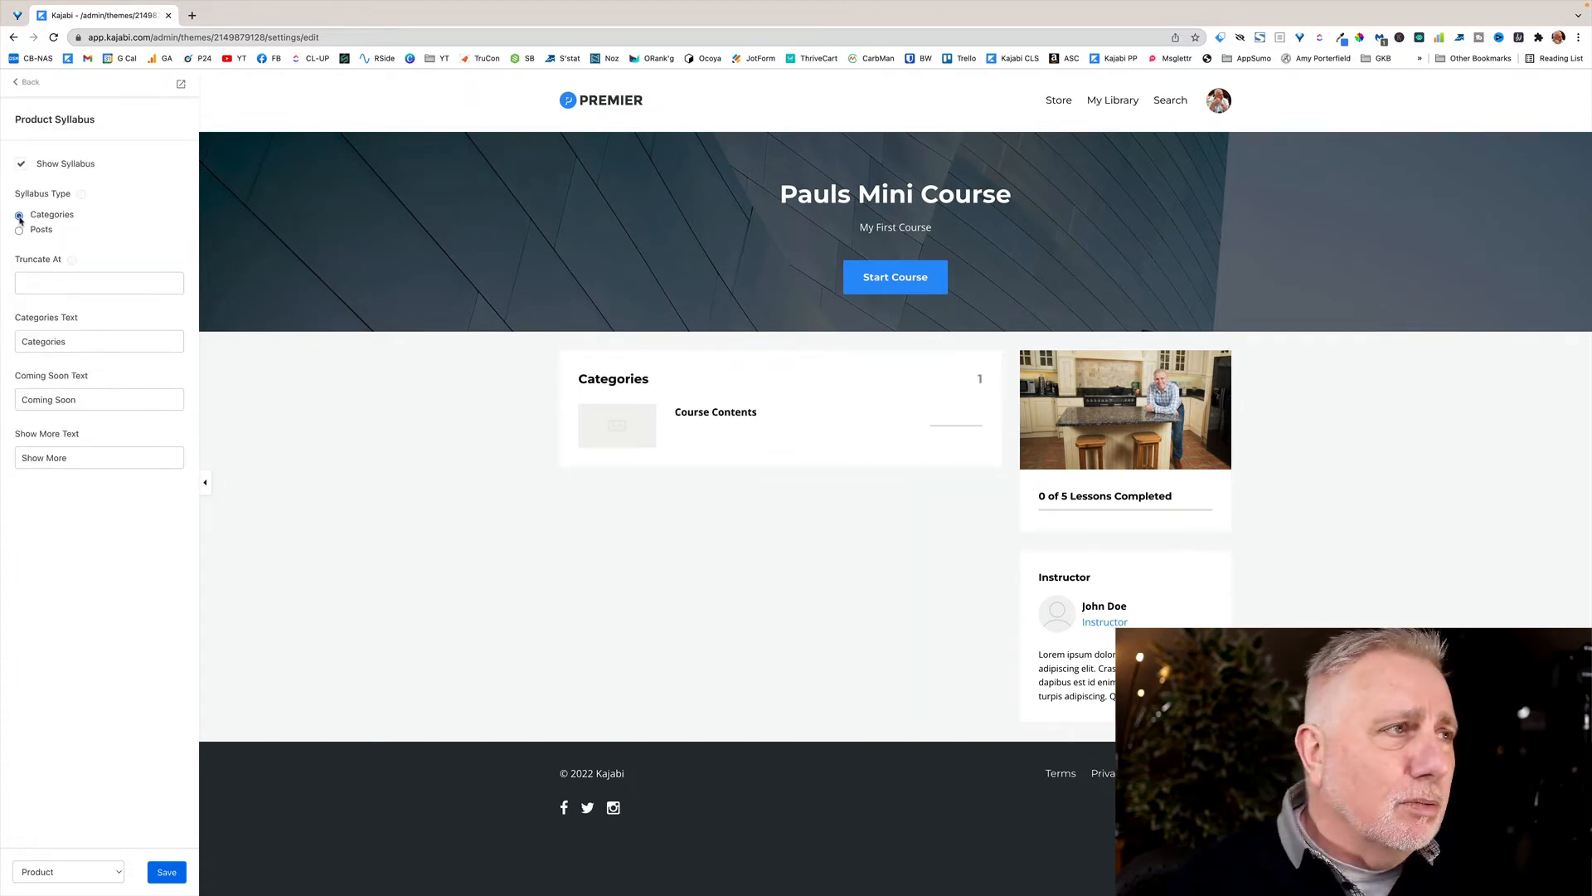
{"action": "left_click", "coordinate": [19, 231]}
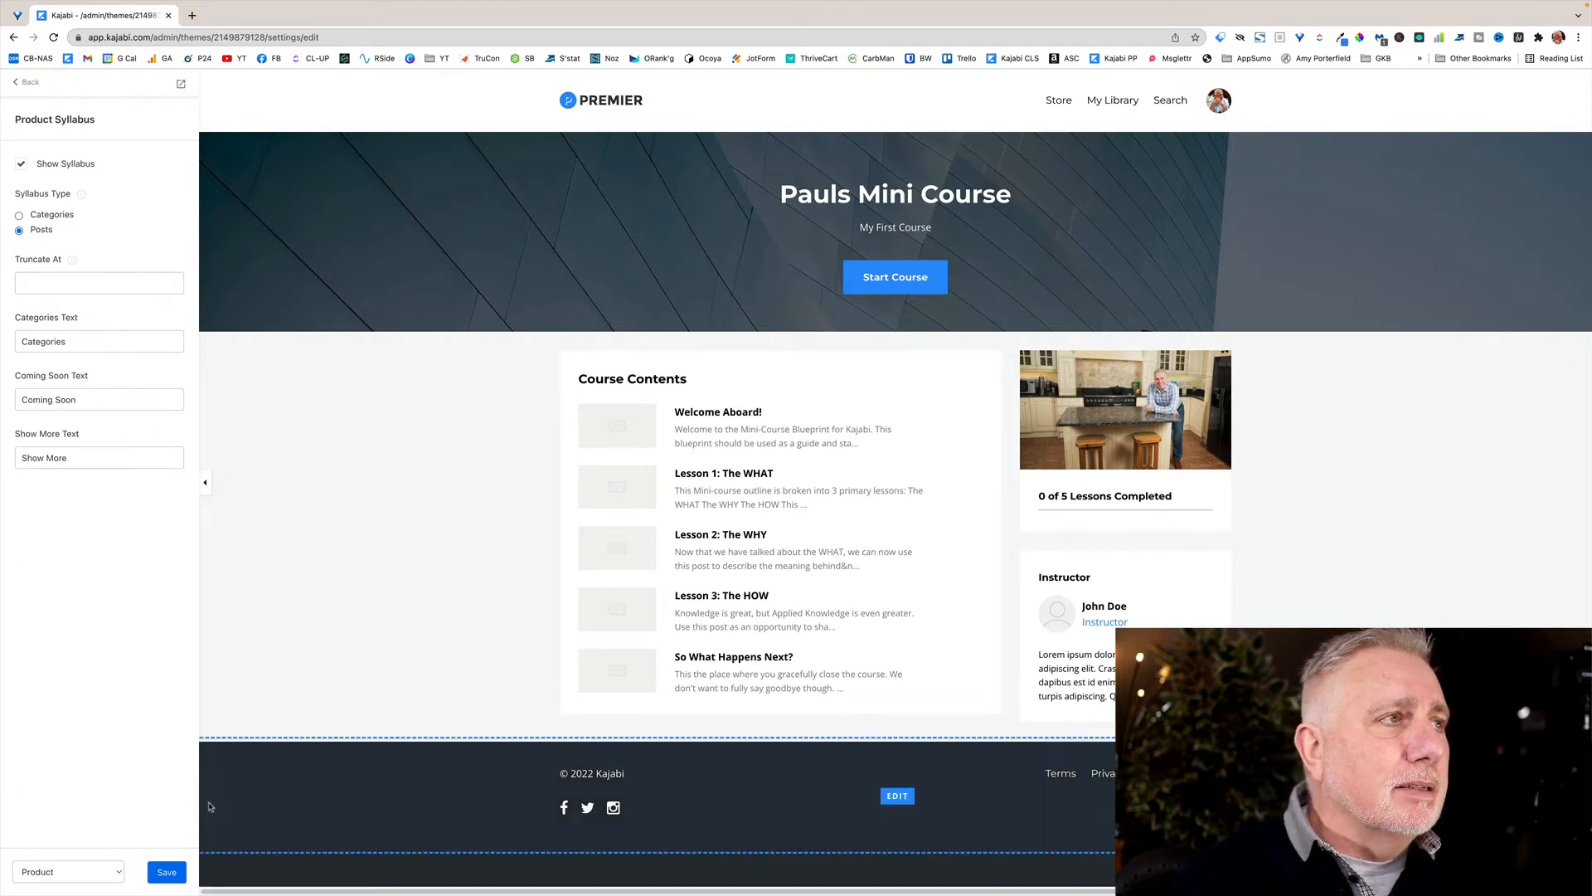
{"action": "left_click", "coordinate": [167, 871]}
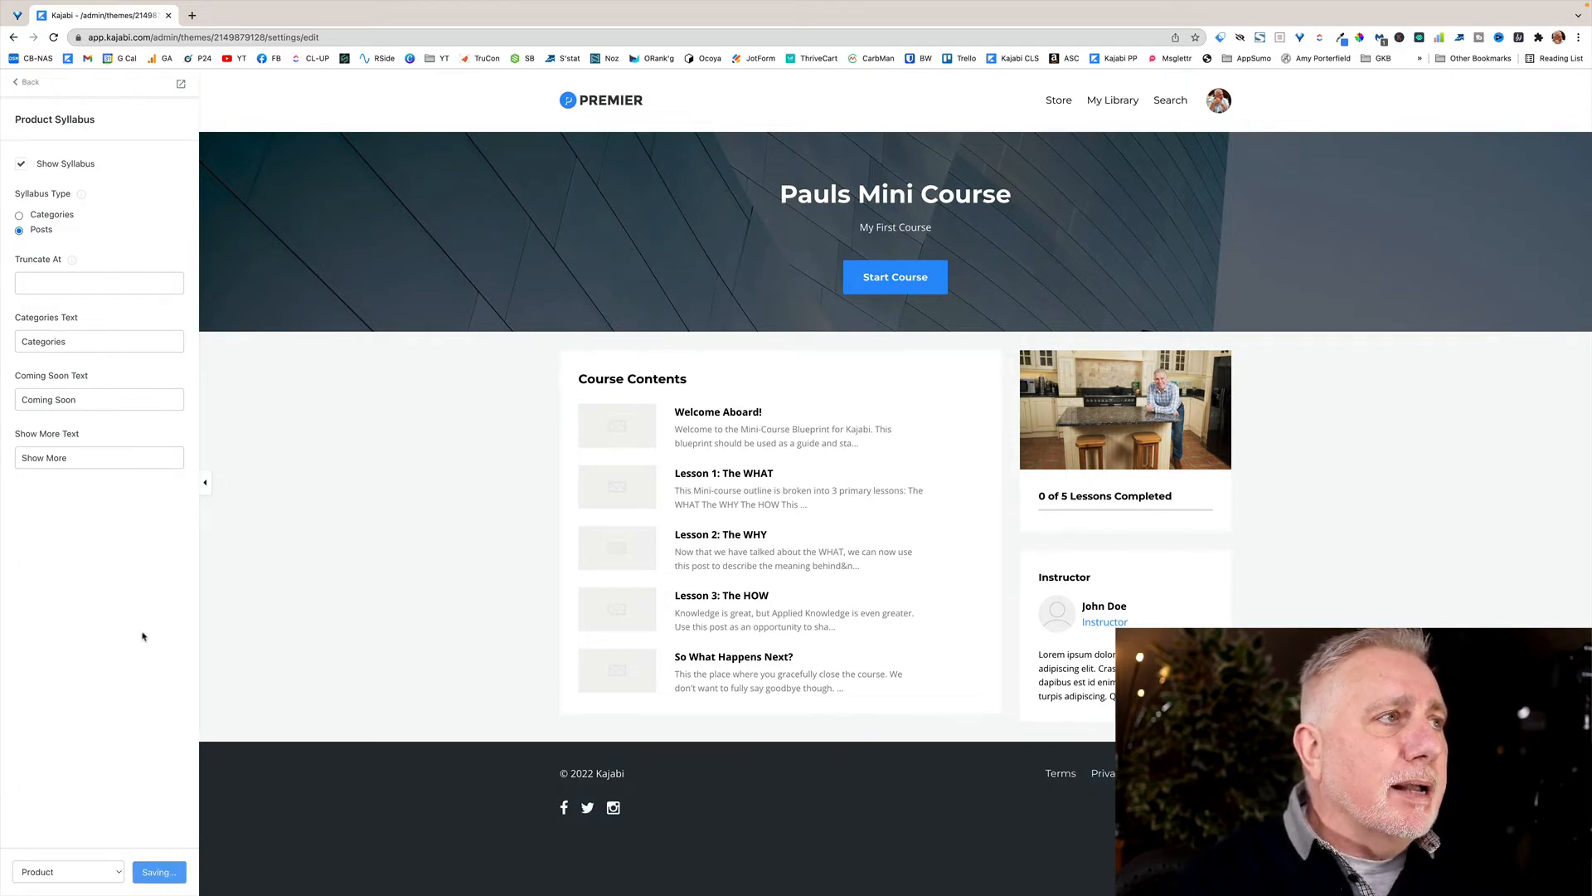
{"action": "left_click", "coordinate": [21, 84]}
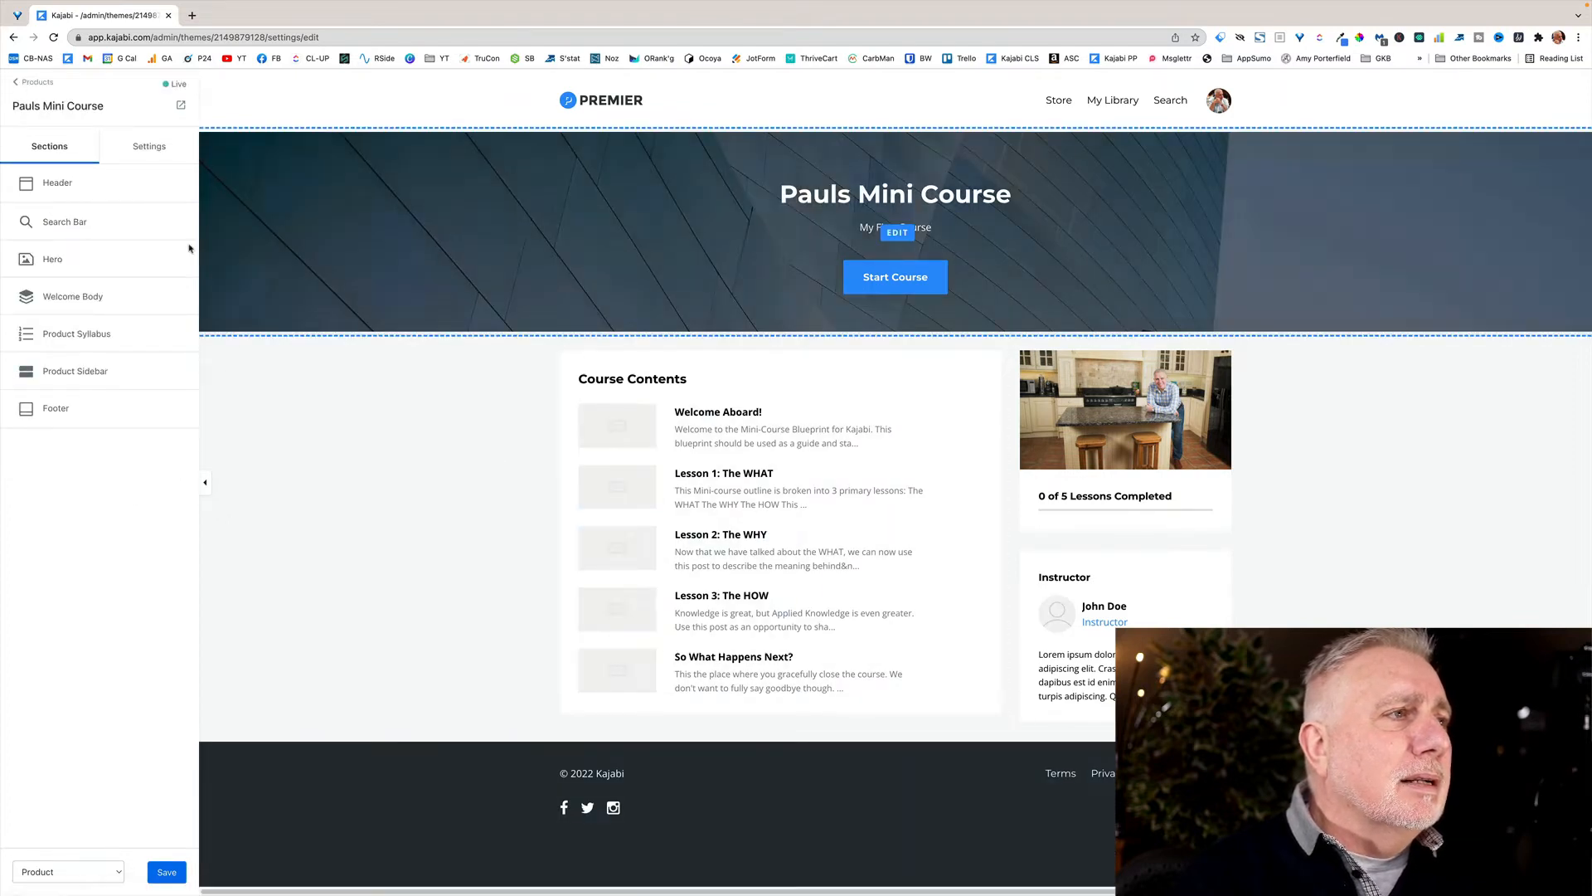
- Examine the theme's Header, Hero, Footer and Product Syllabus section settings, including the hero's background image options
{"action": "left_click", "coordinate": [62, 187]}
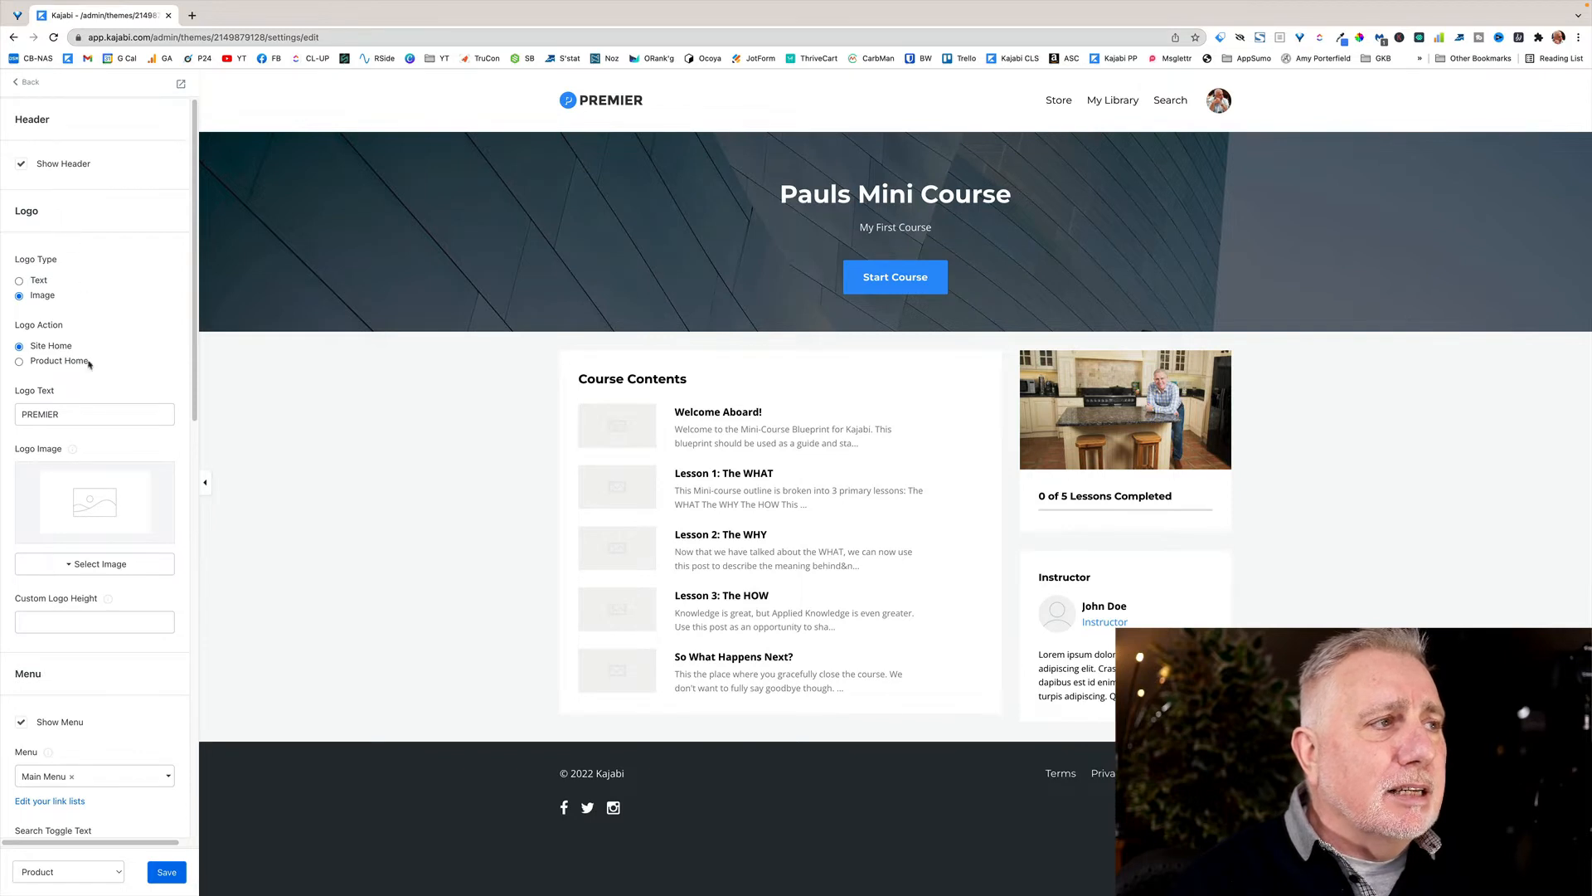
{"action": "left_click", "coordinate": [462, 228]}
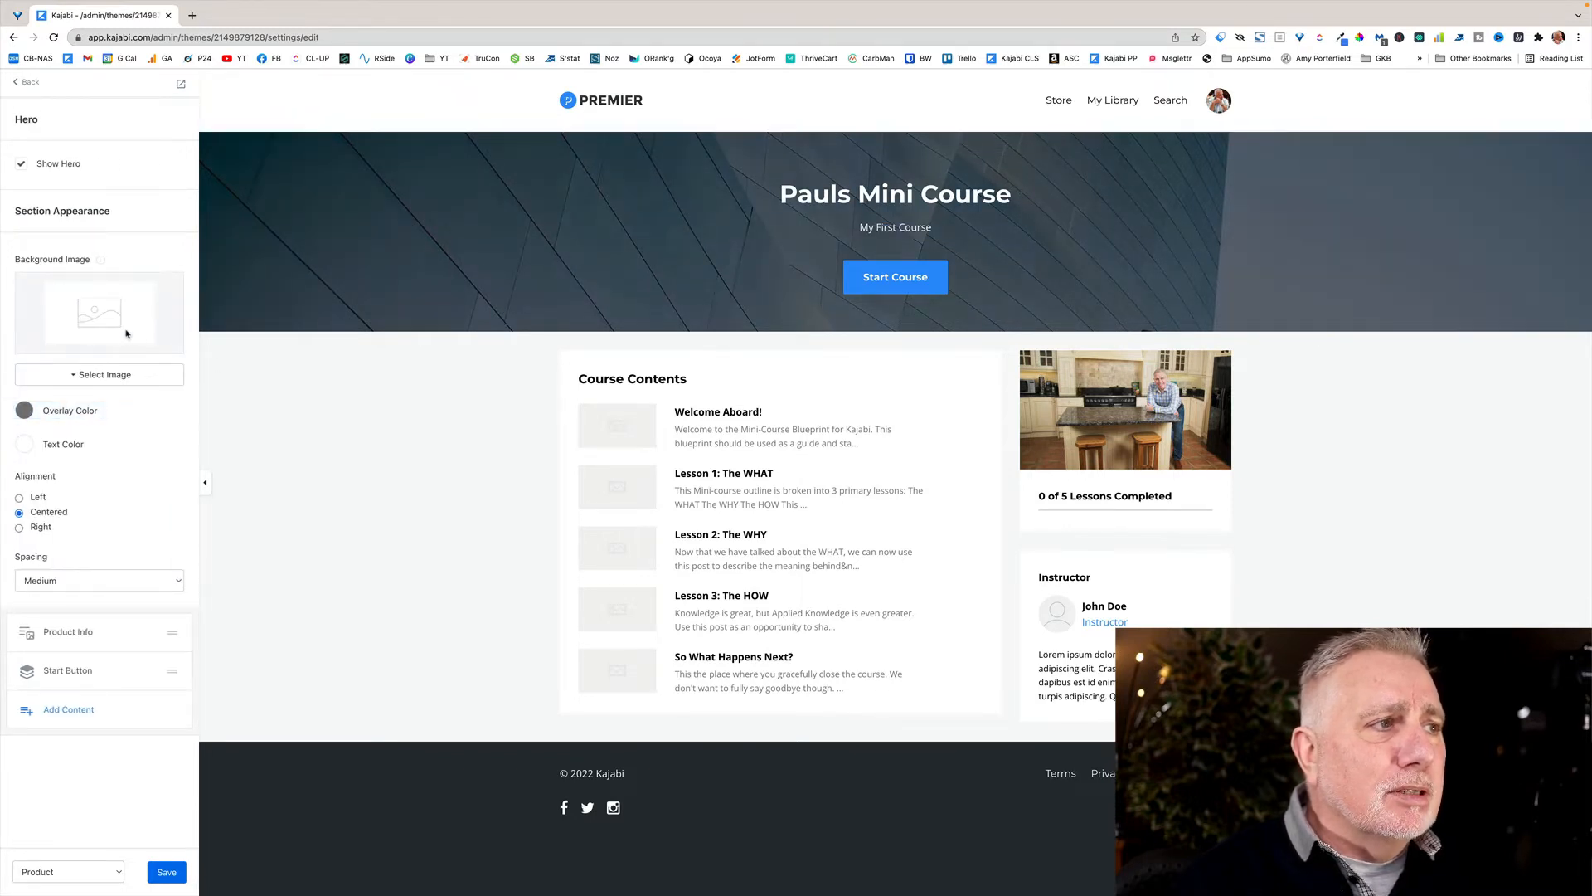
{"action": "left_click", "coordinate": [114, 384]}
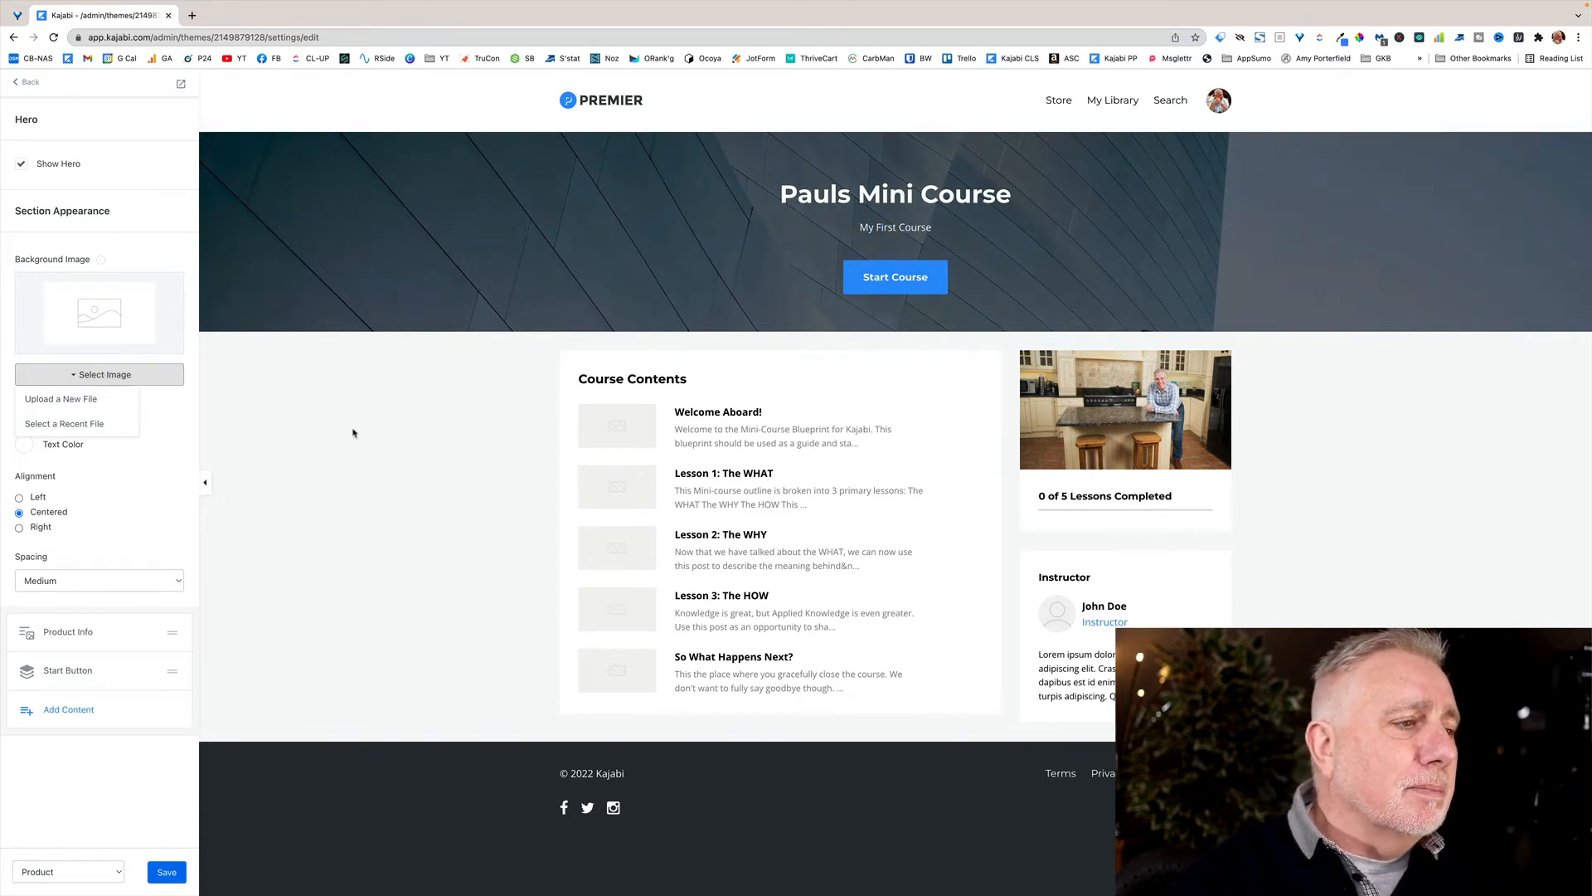
{"action": "left_click", "coordinate": [153, 874]}
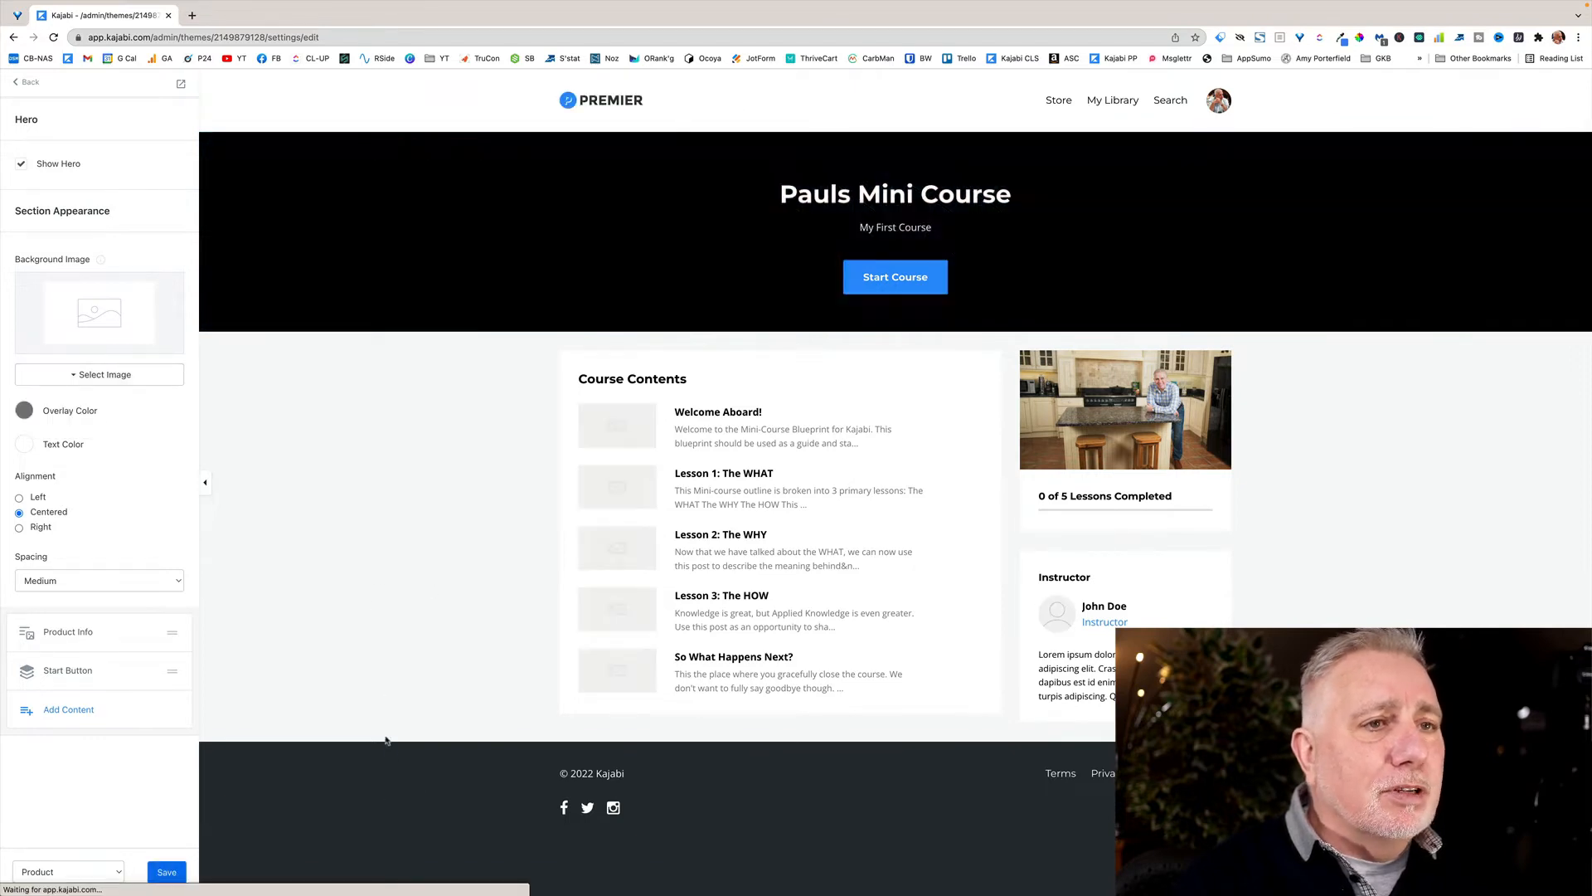
{"action": "left_click", "coordinate": [392, 757]}
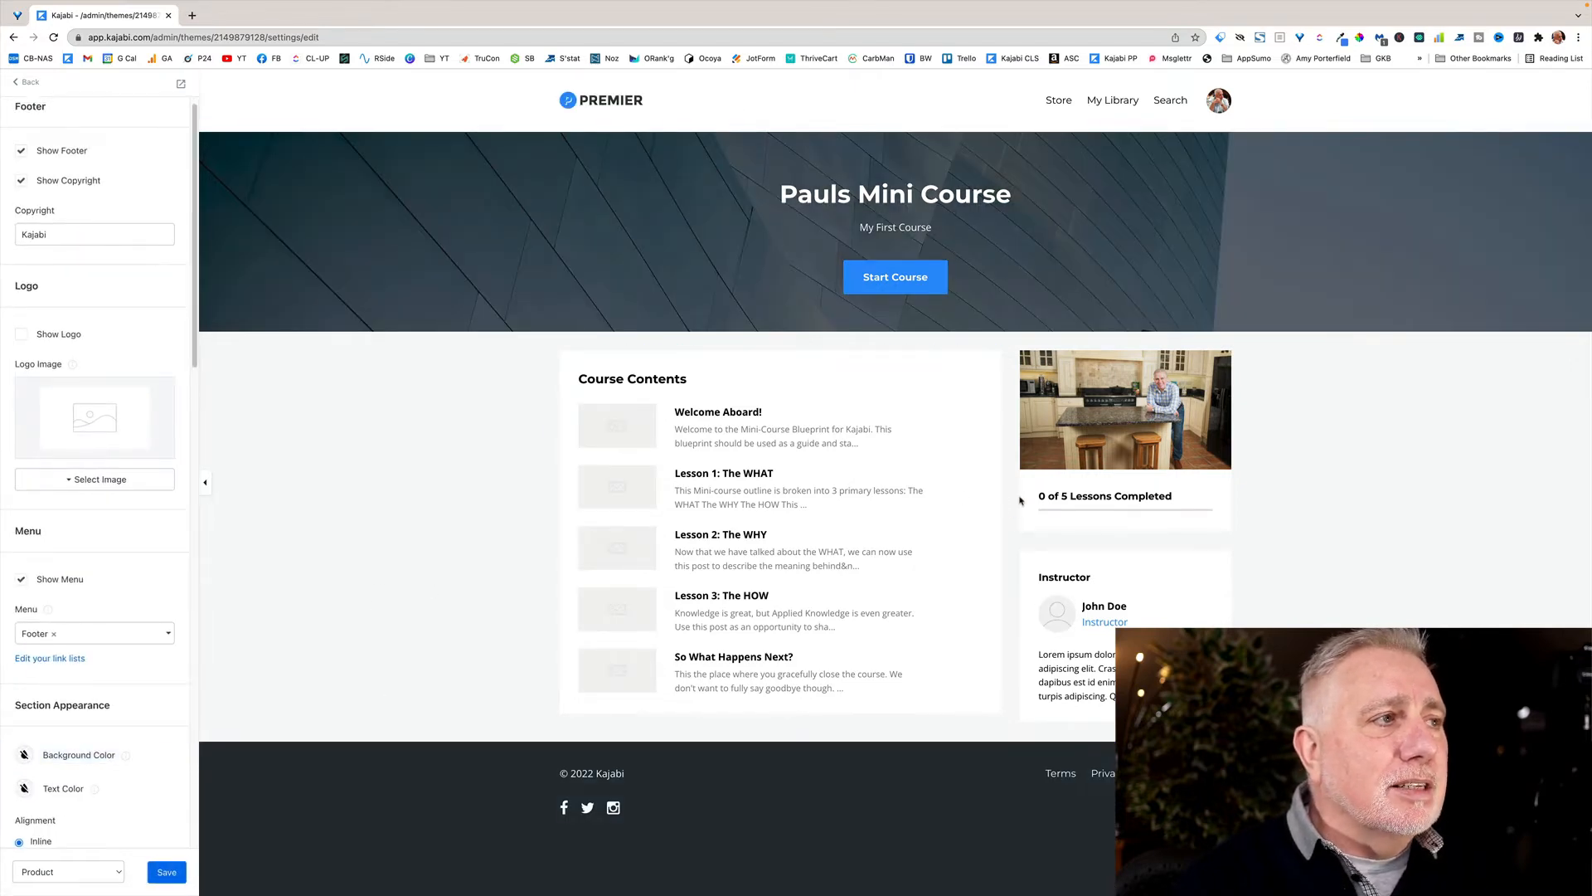
{"action": "left_click", "coordinate": [829, 473]}
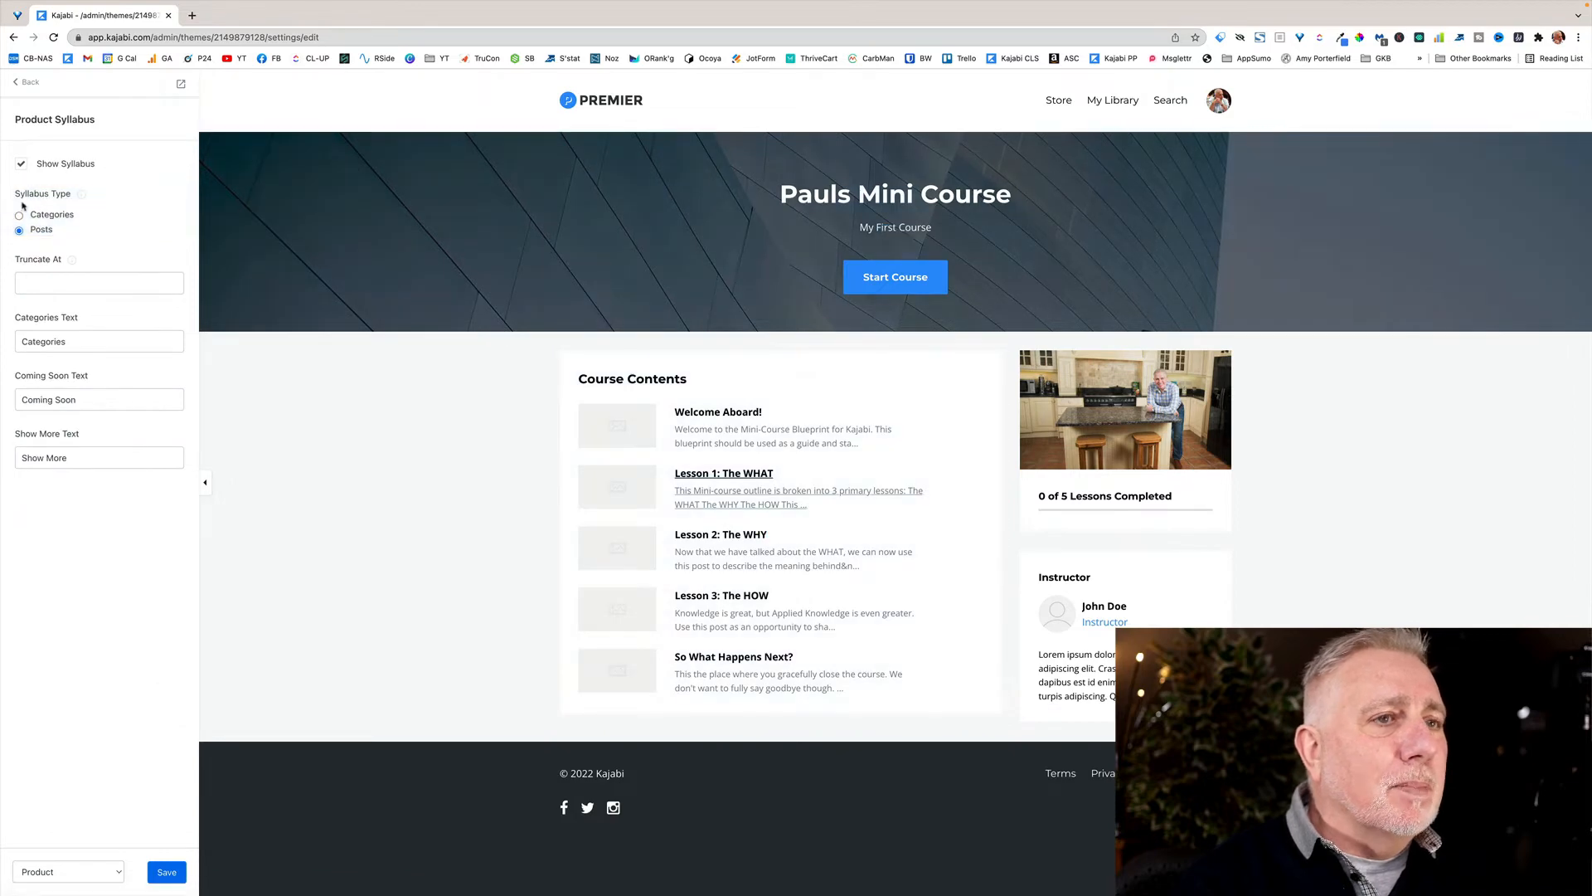
{"action": "left_click", "coordinate": [22, 82]}
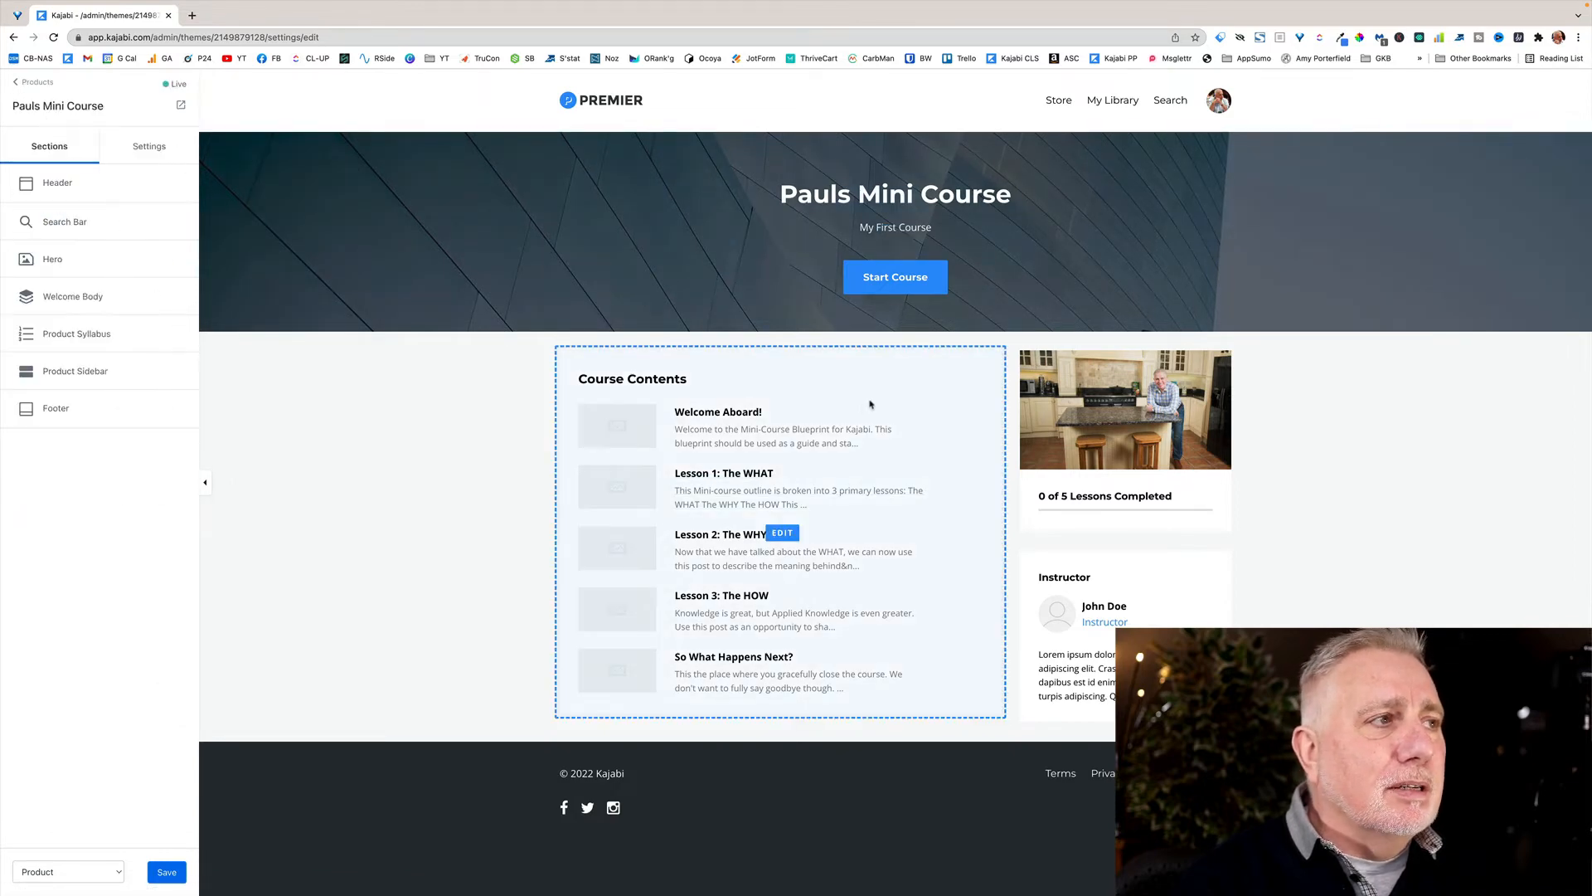
- Hide the product image in the Course Progress block and show it again
{"action": "left_click", "coordinate": [1089, 413]}
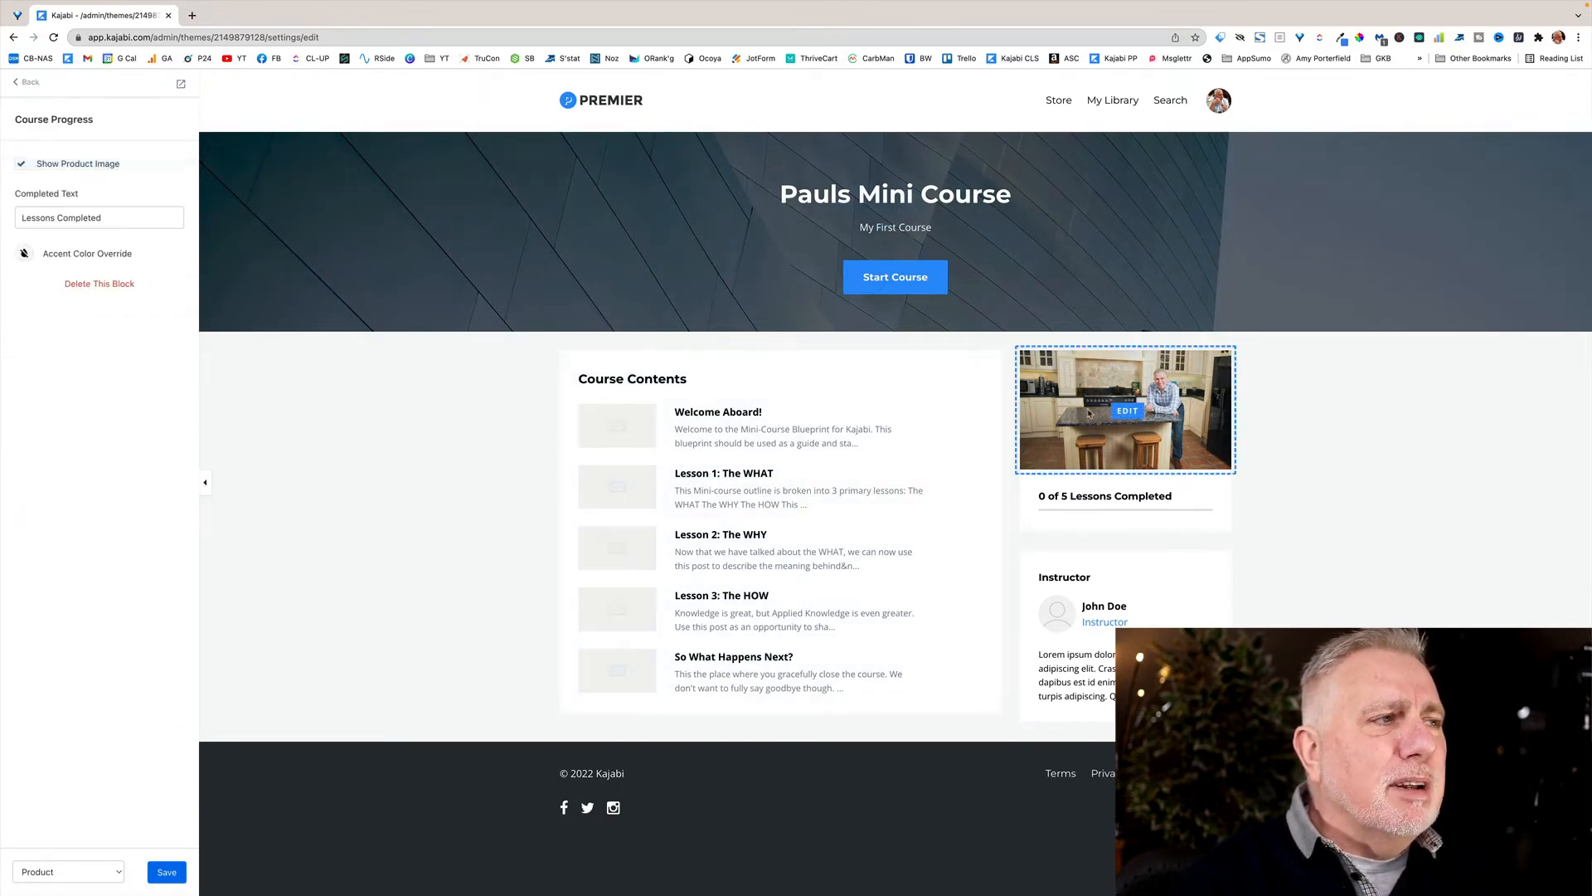
{"action": "left_click", "coordinate": [21, 164]}
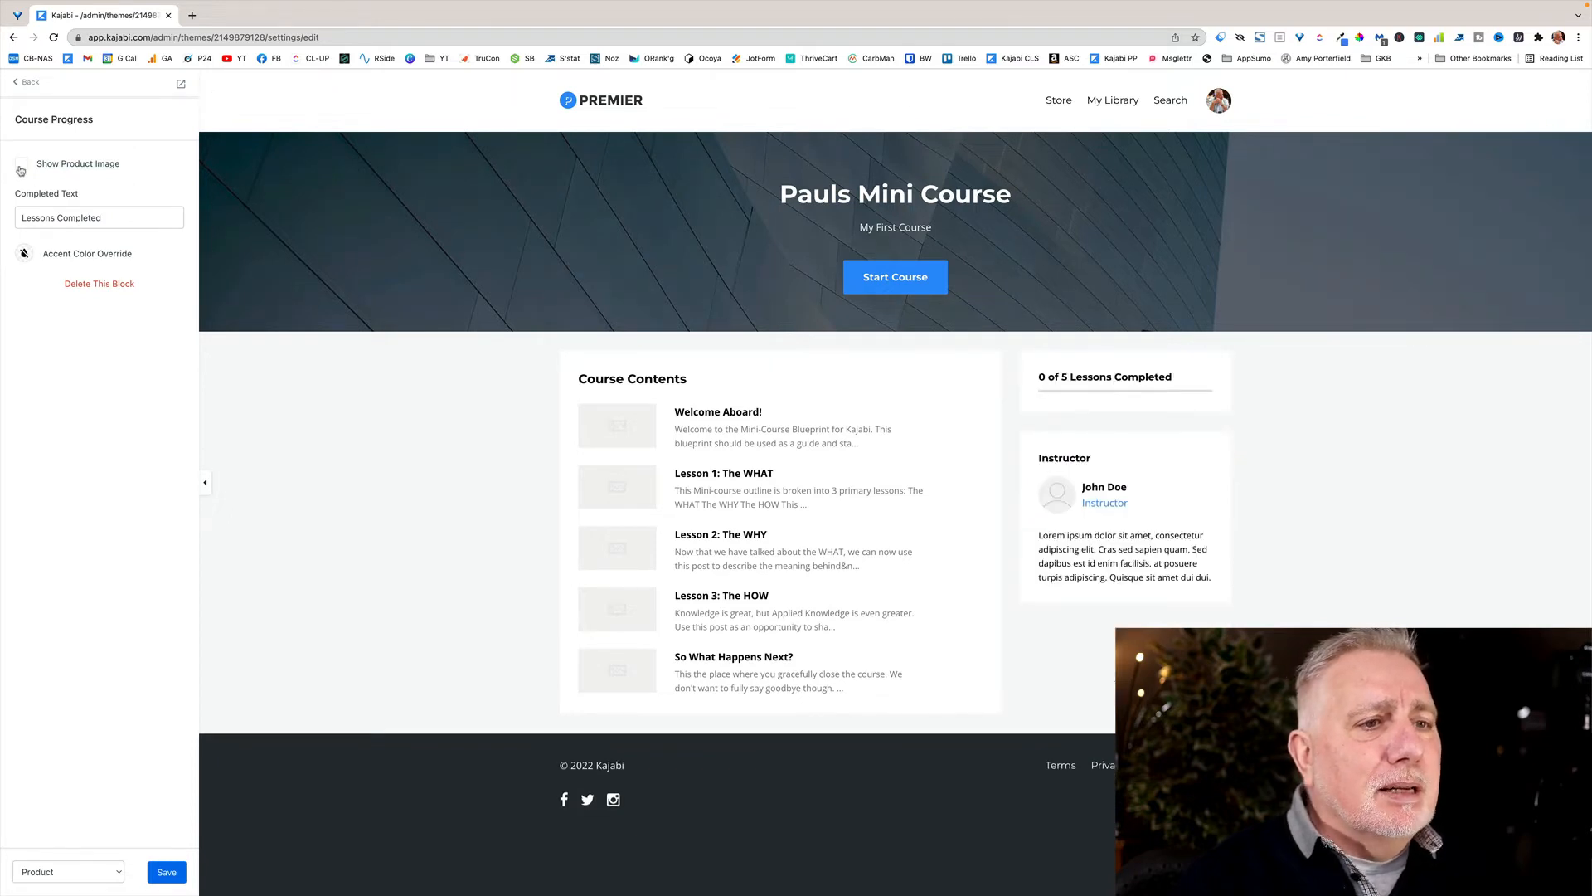
{"action": "left_click", "coordinate": [20, 165]}
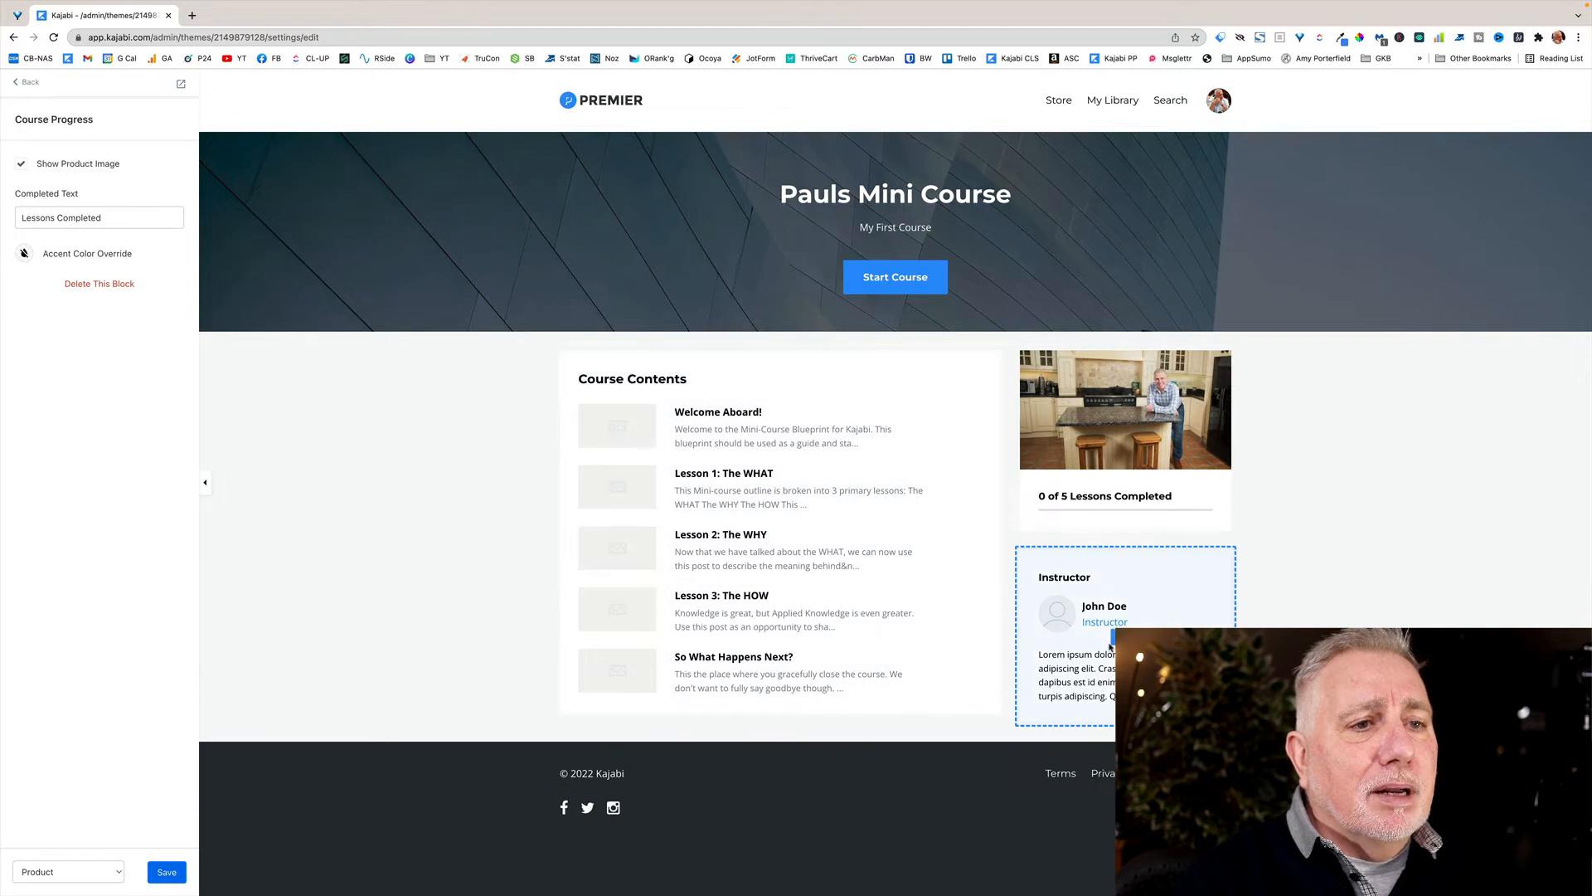
- Check the Instructor block's settings, save the theme and return to the mini course outline
{"action": "left_click", "coordinate": [1109, 646]}
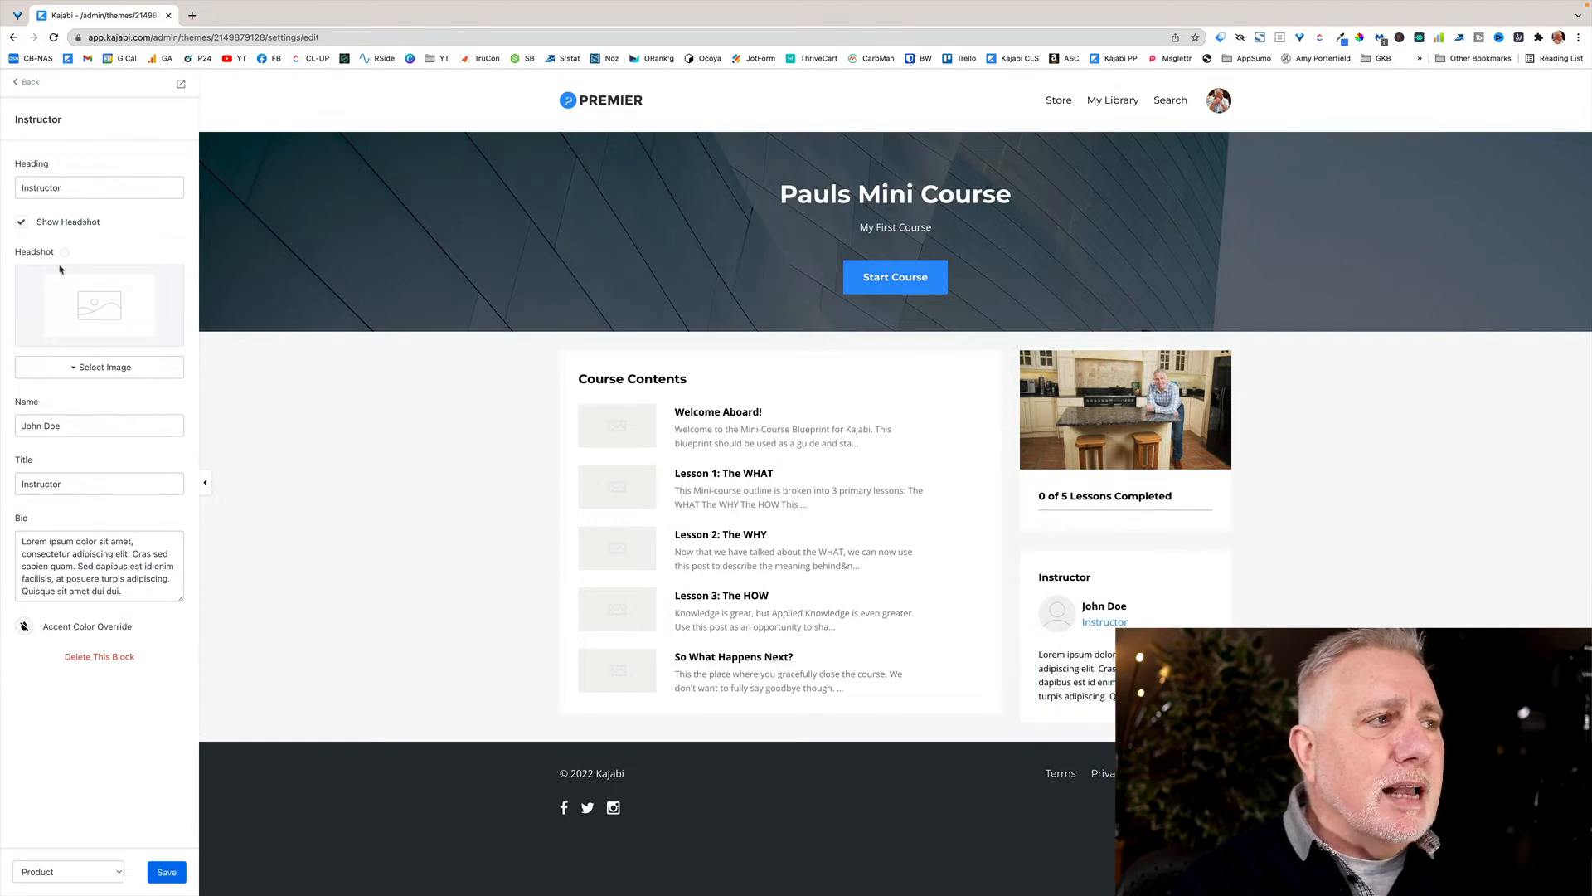
{"action": "left_click", "coordinate": [25, 82]}
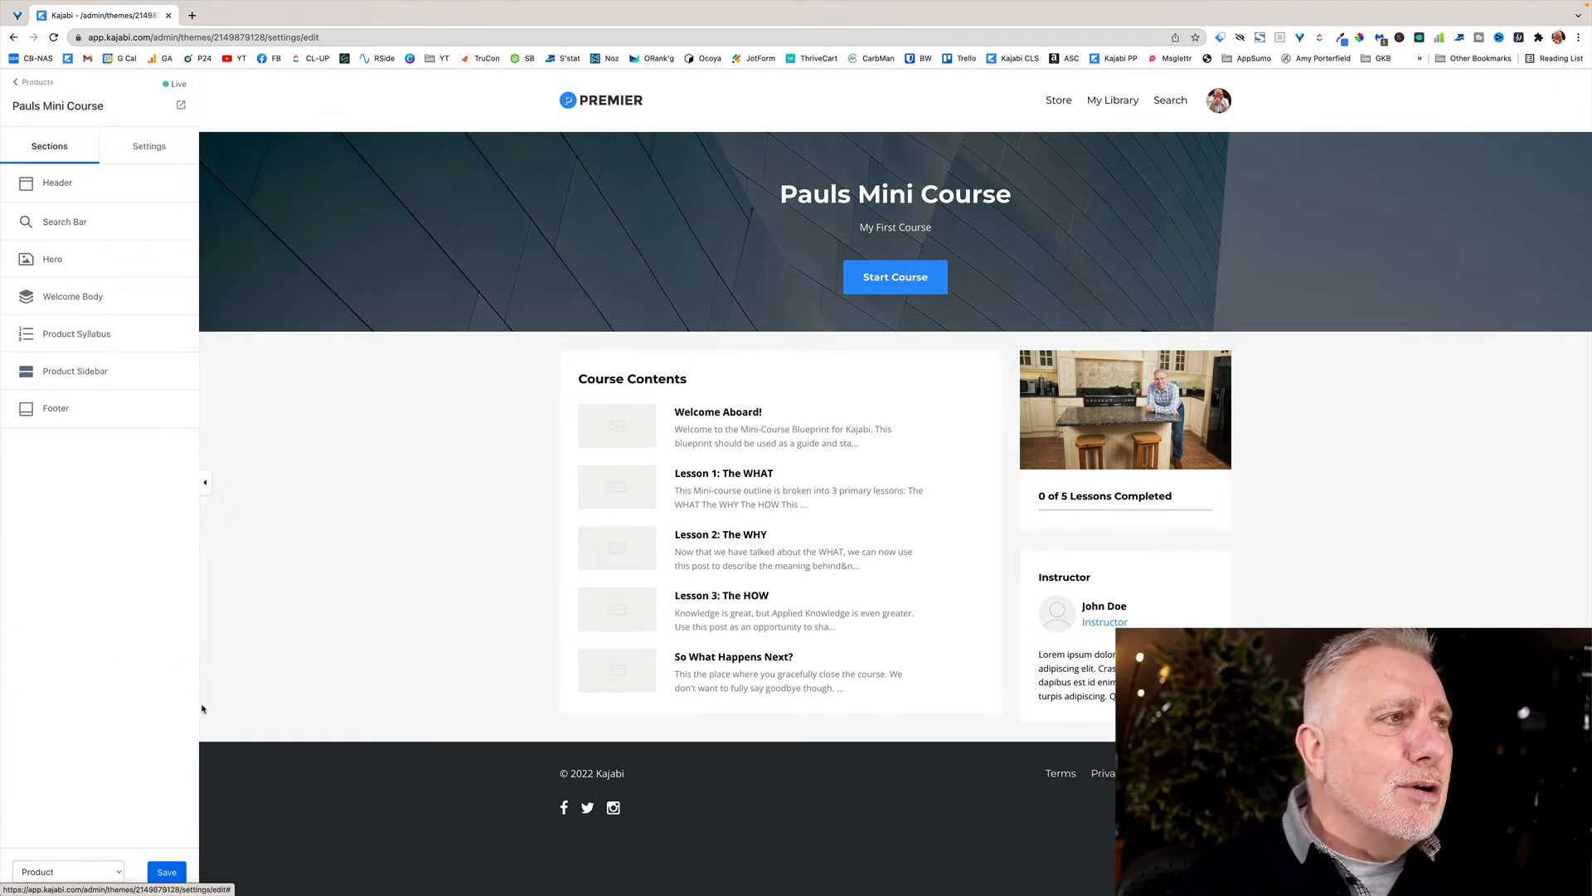
{"action": "left_click", "coordinate": [169, 872]}
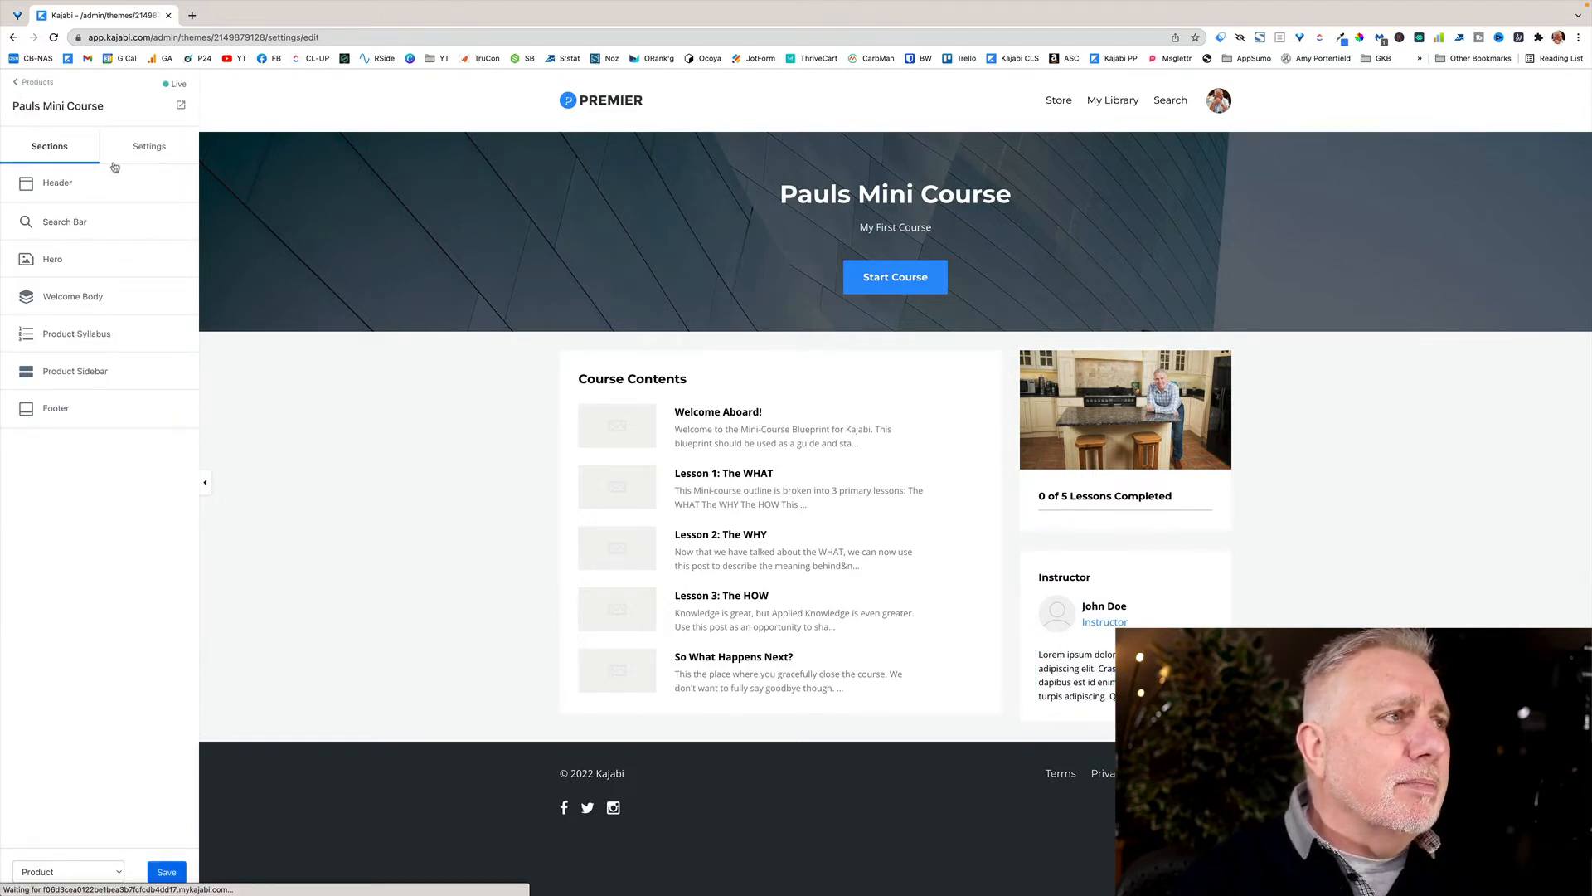
{"action": "left_click", "coordinate": [18, 82]}
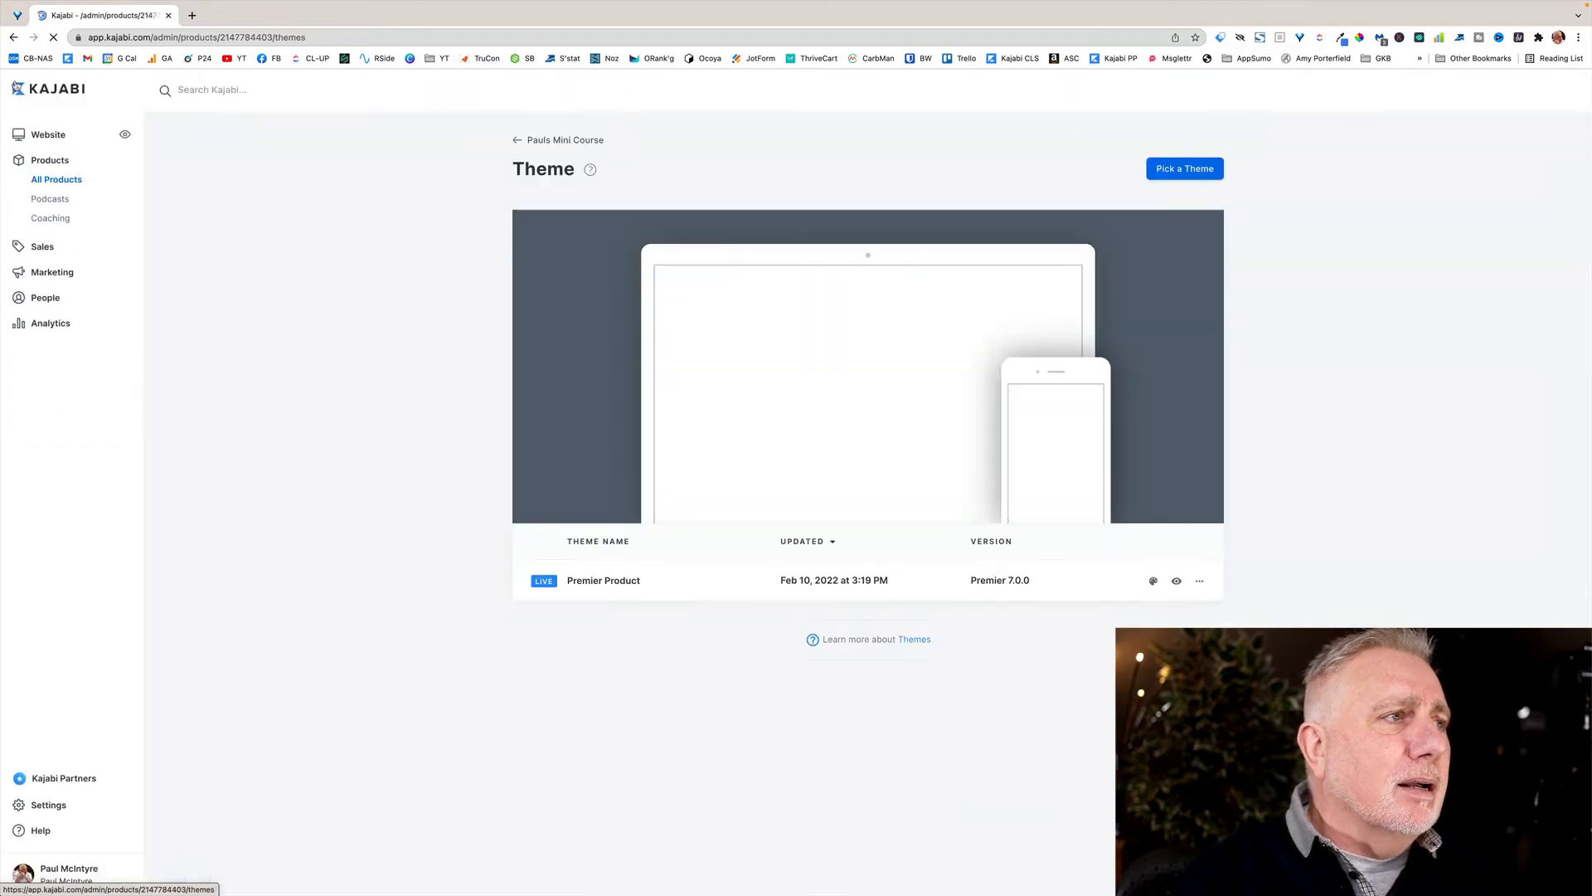
{"action": "left_click", "coordinate": [17, 86]}
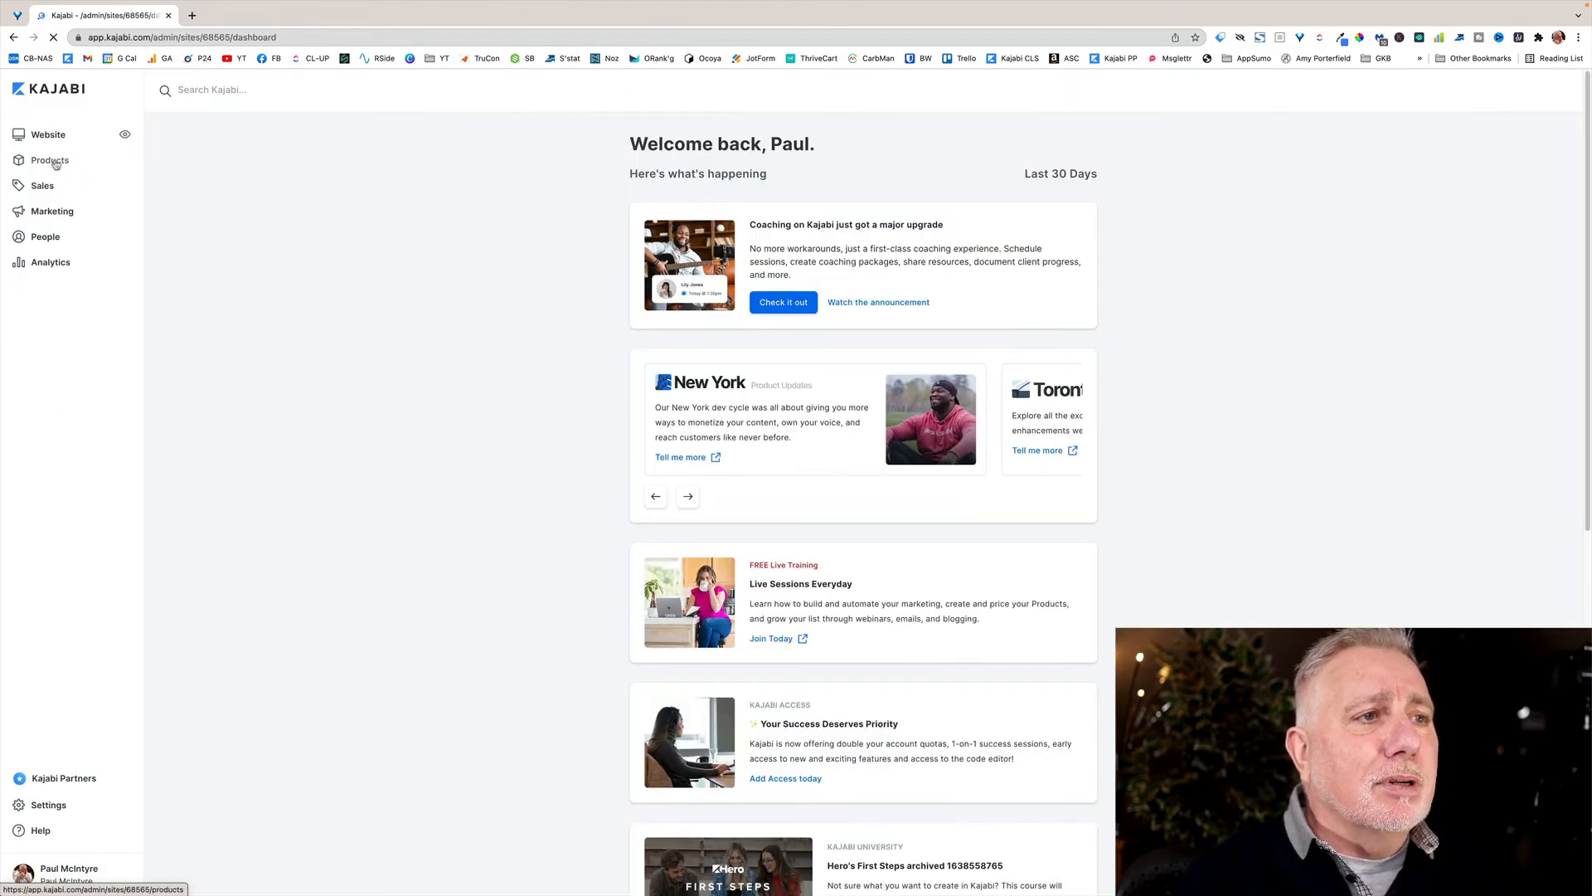
{"action": "left_click", "coordinate": [55, 161]}
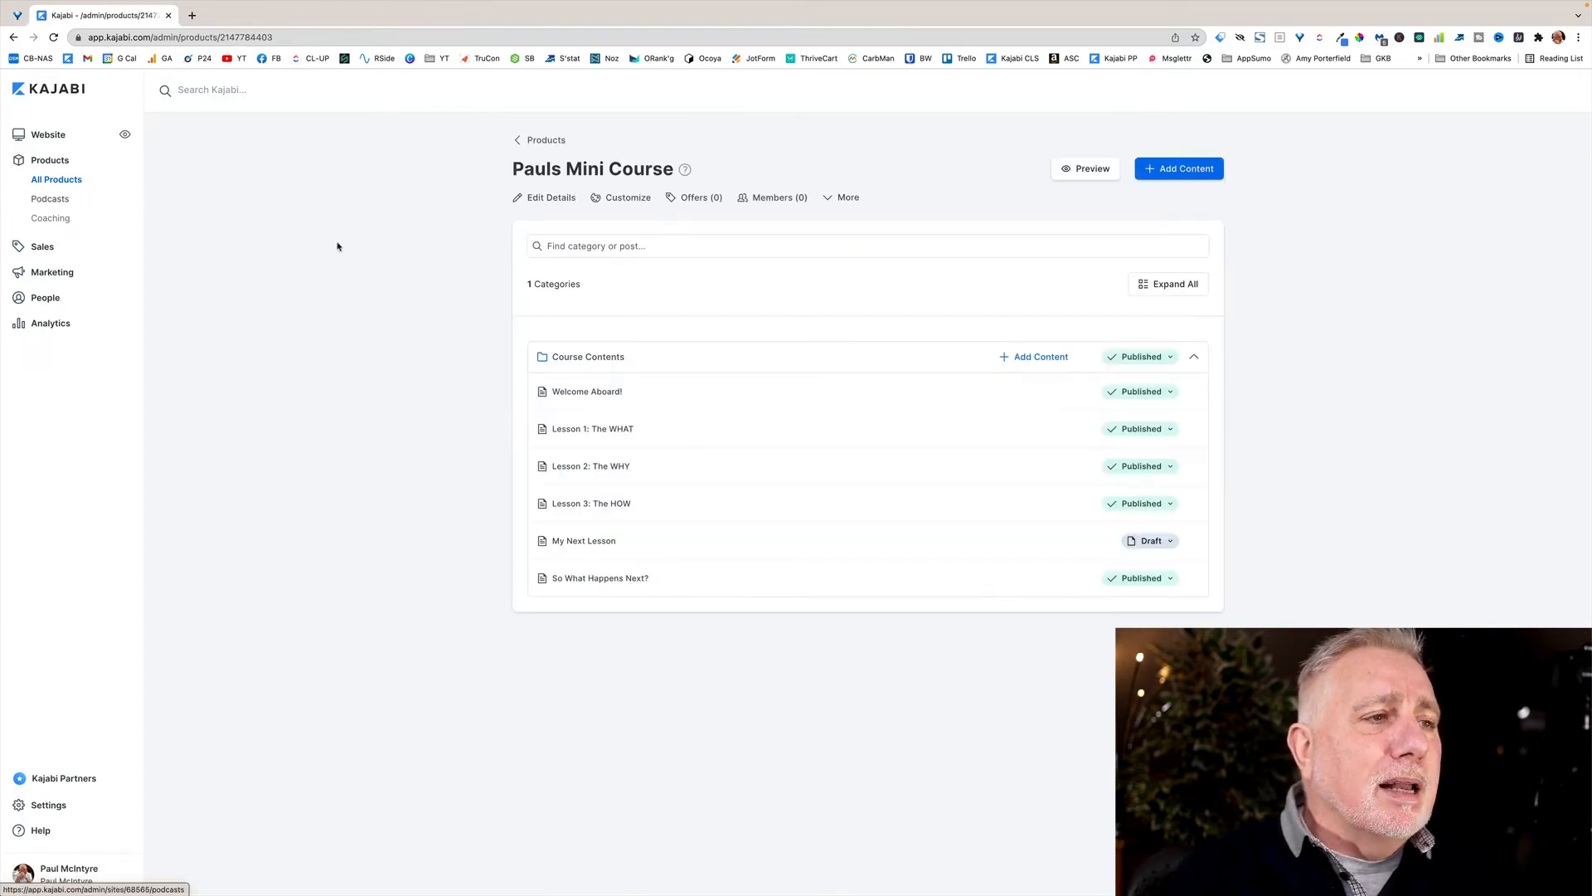
- Open the Lesson 1: The WHAT post, switch its status to Draft and set it back to Published
{"action": "left_click", "coordinate": [603, 433]}
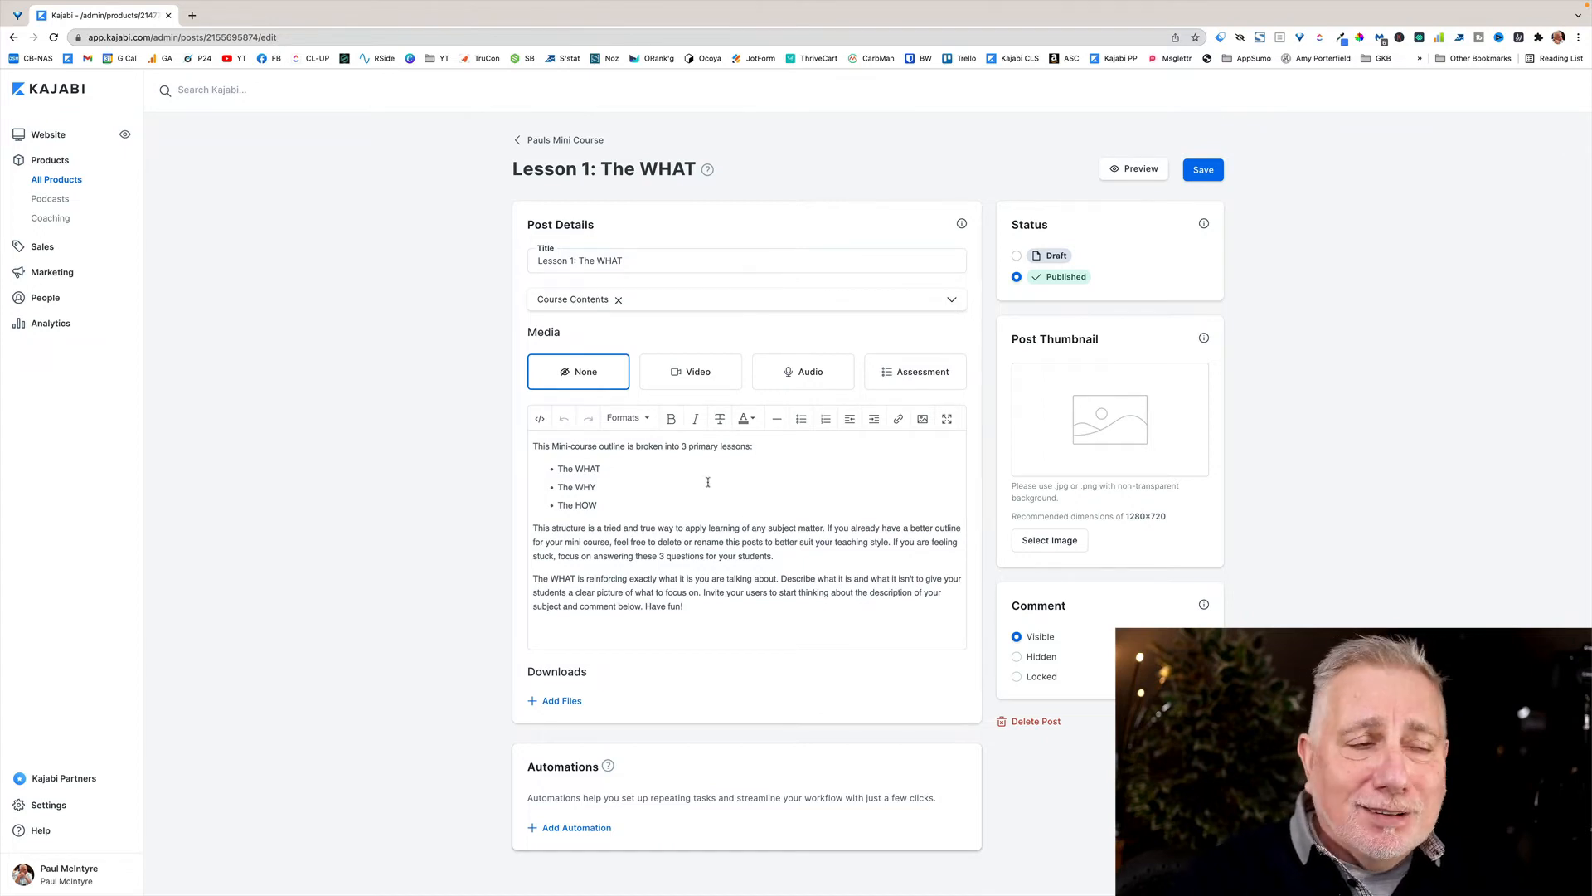
{"action": "left_click", "coordinate": [1050, 539]}
{"action": "left_click", "coordinate": [1017, 256]}
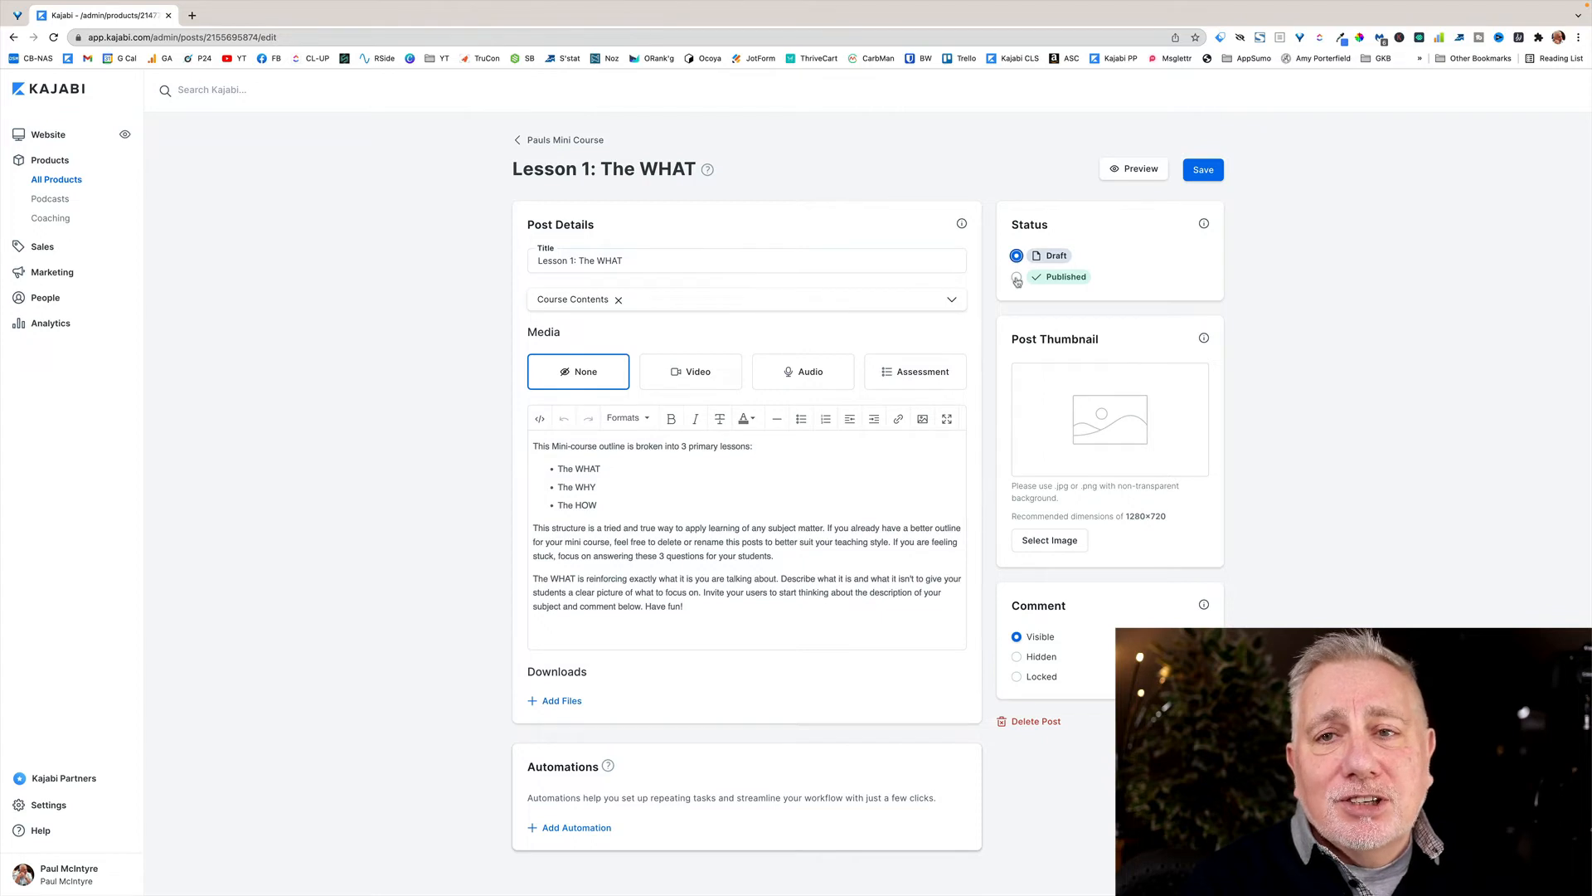
{"action": "left_click", "coordinate": [1016, 279]}
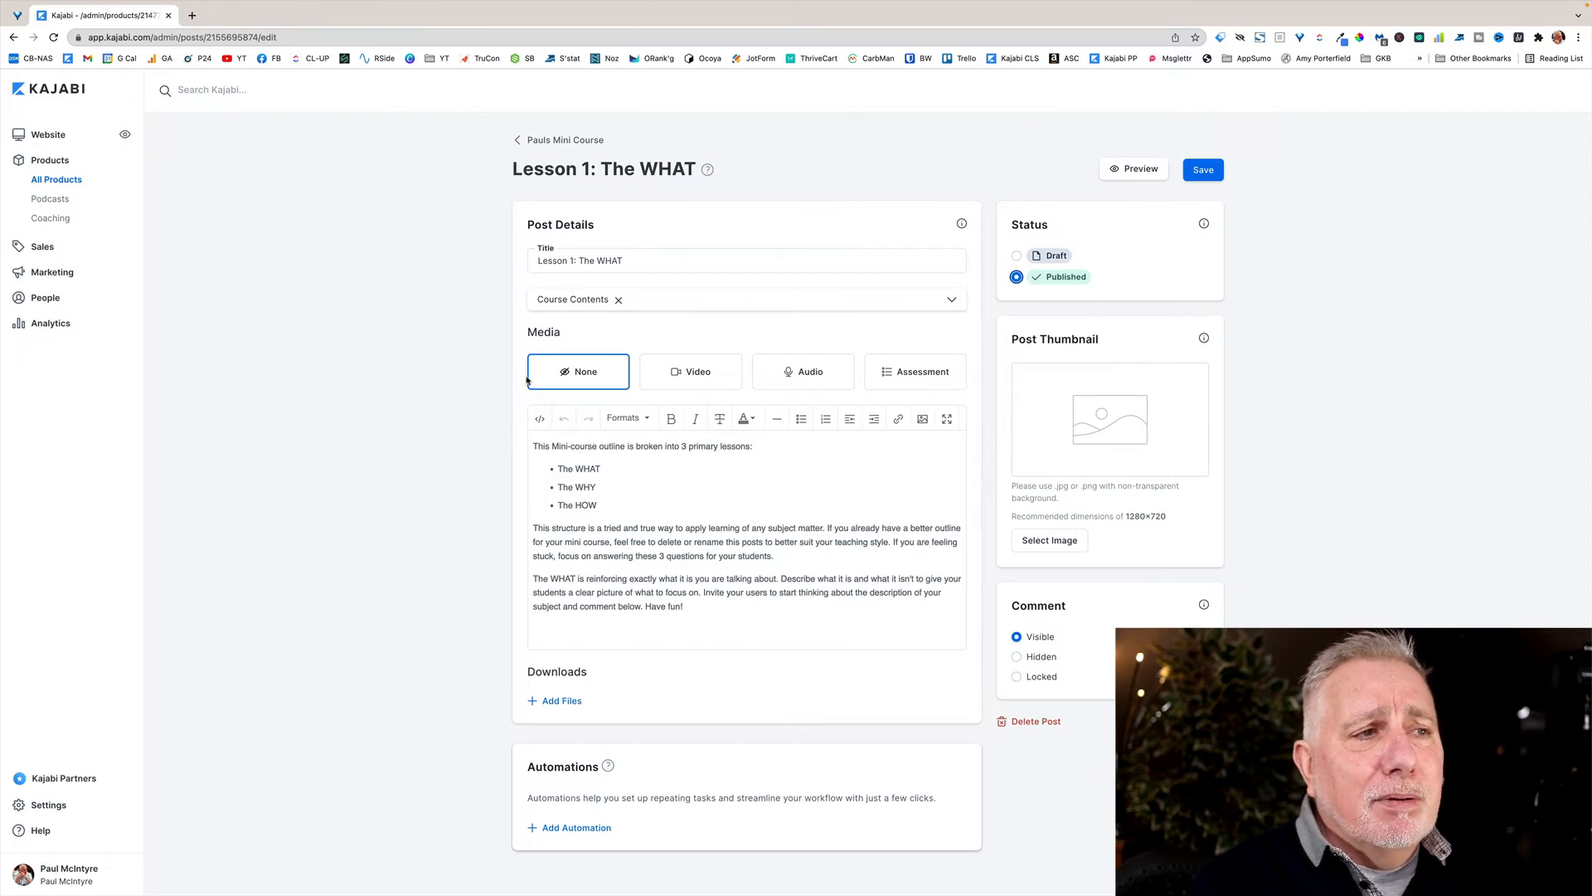
- Try the Video, Audio and Assessment media types for Lesson 1: The WHAT and set the media back to None
{"action": "left_click", "coordinate": [672, 379]}
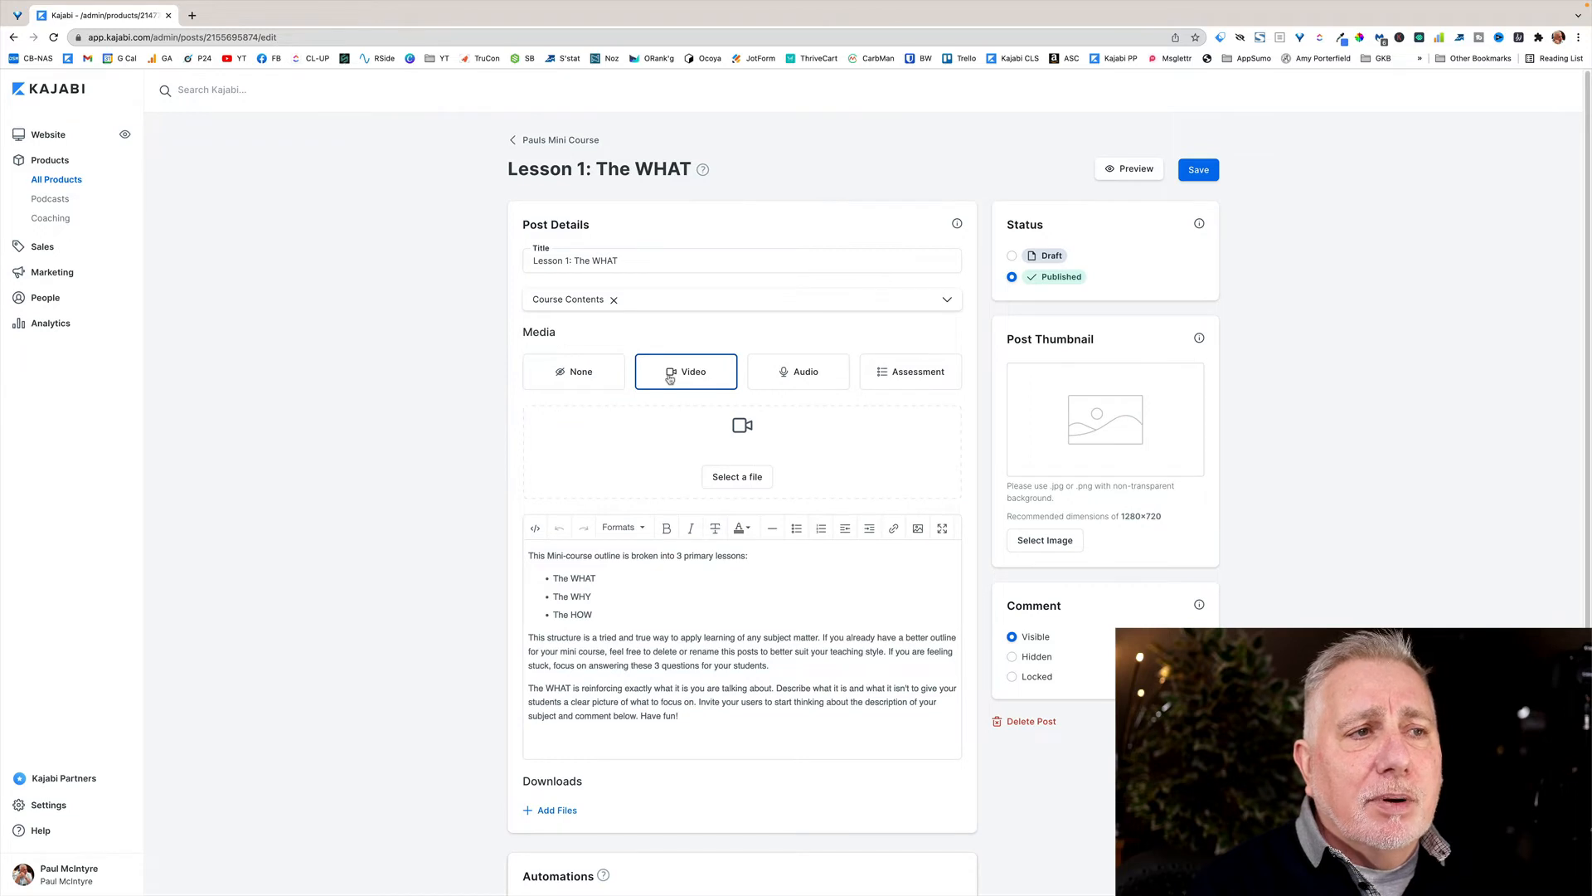
{"action": "left_click", "coordinate": [740, 481]}
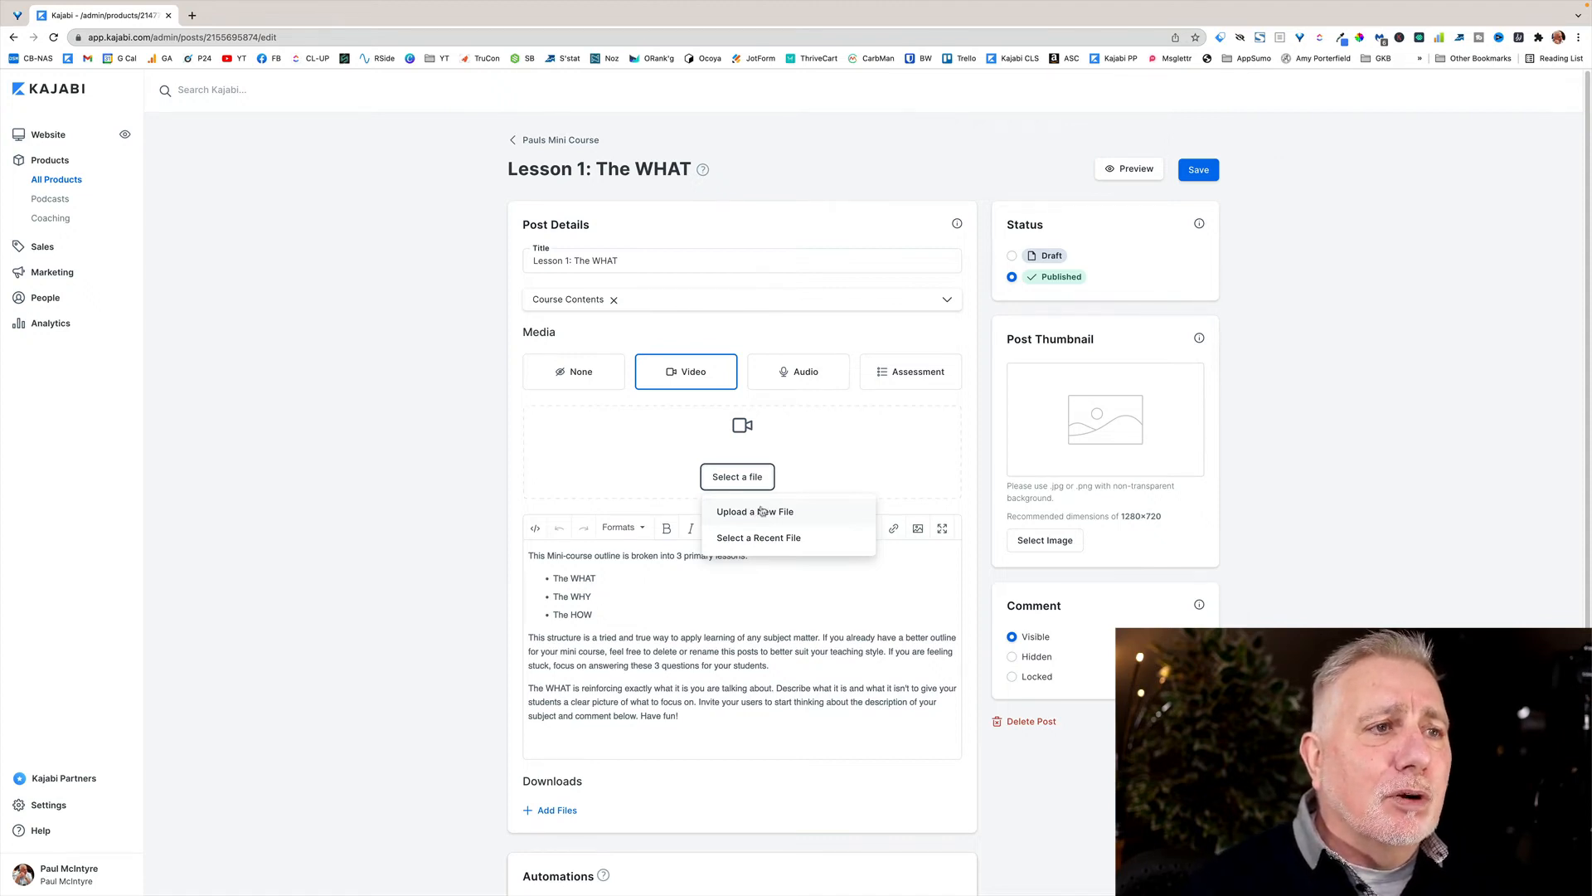
{"action": "left_click", "coordinate": [798, 375]}
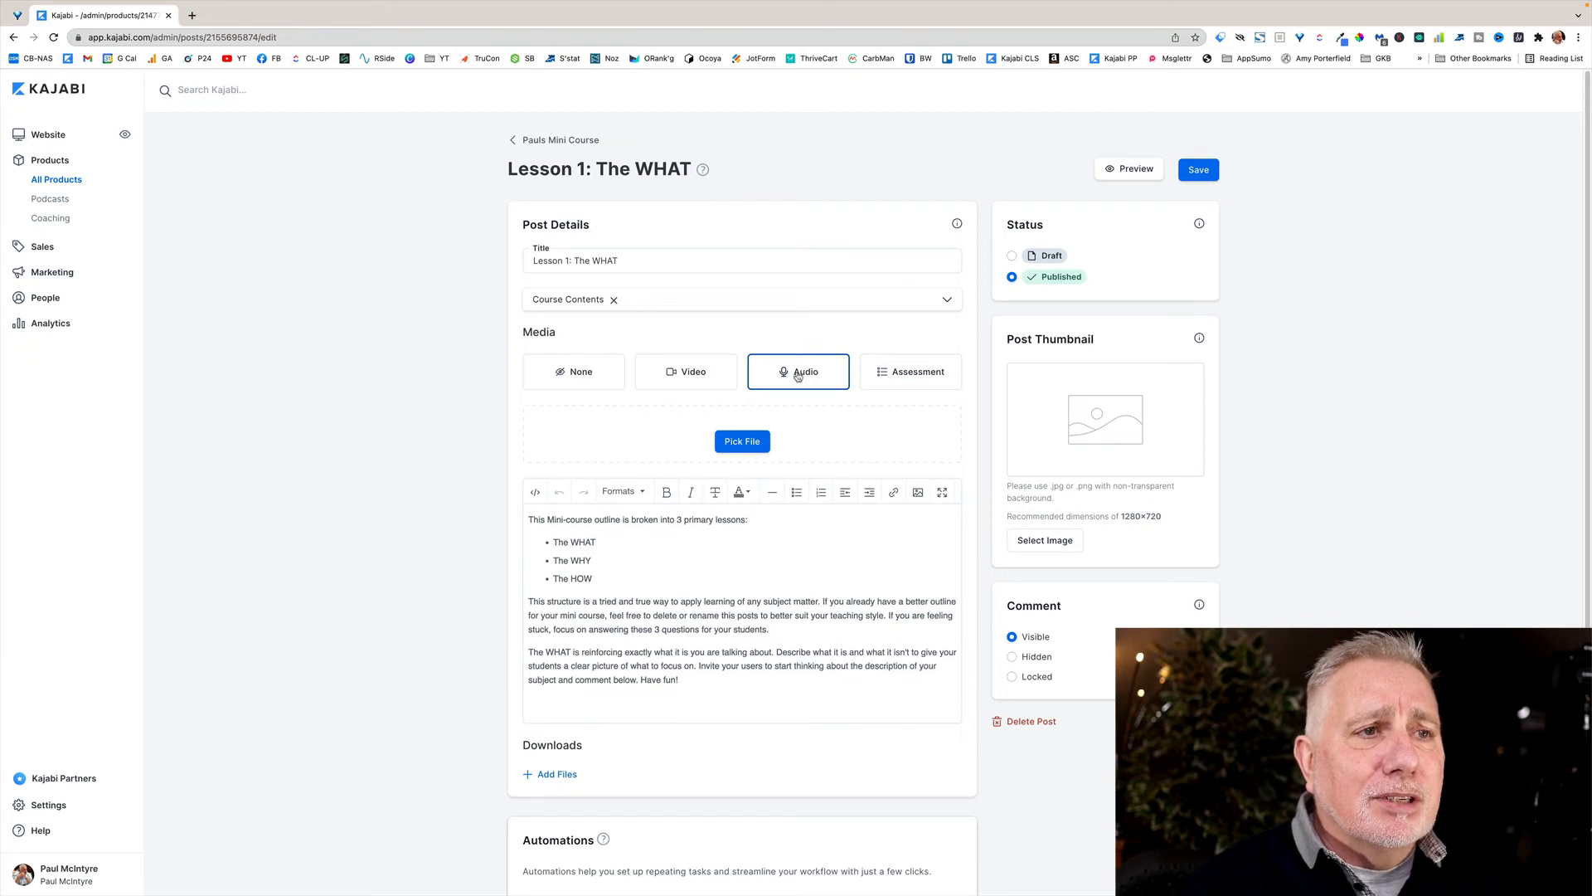
{"action": "left_click", "coordinate": [752, 442]}
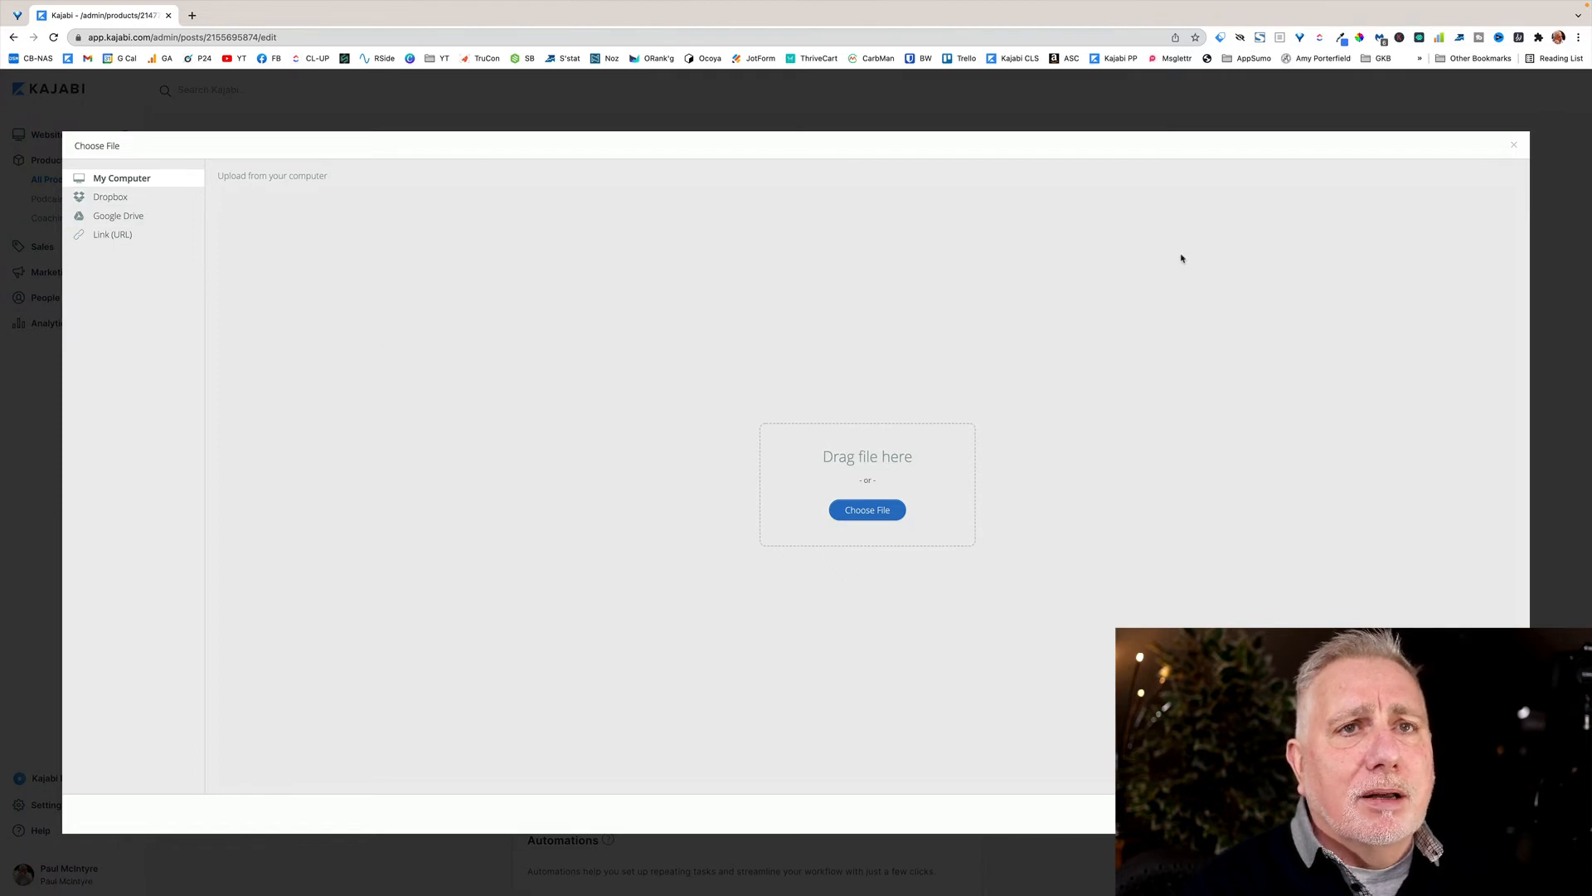
{"action": "left_click", "coordinate": [1513, 145]}
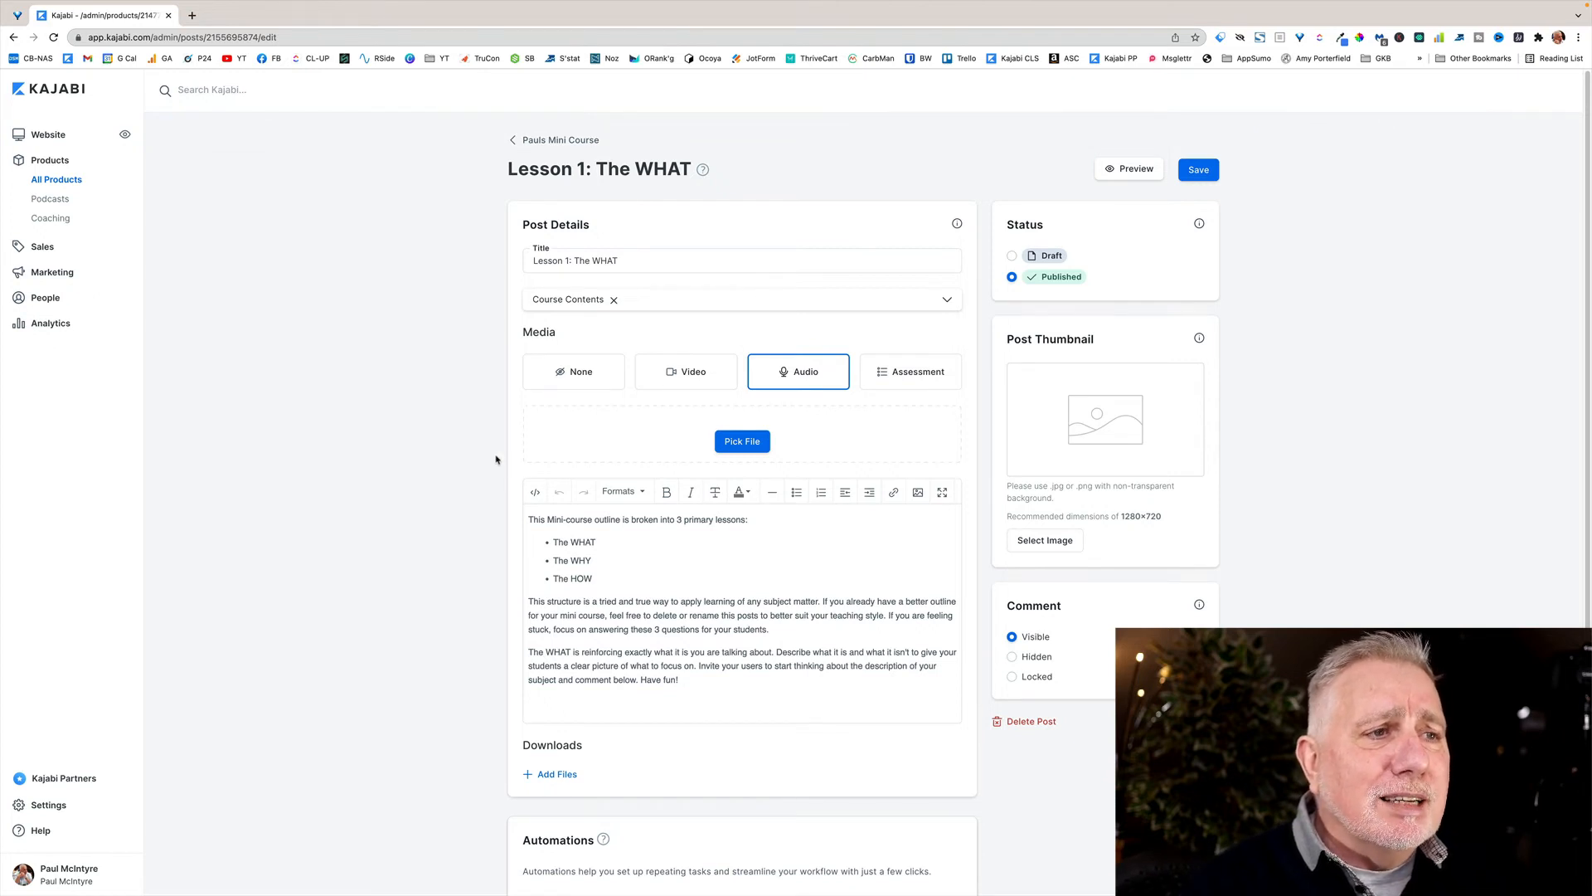
{"action": "left_click", "coordinate": [922, 382]}
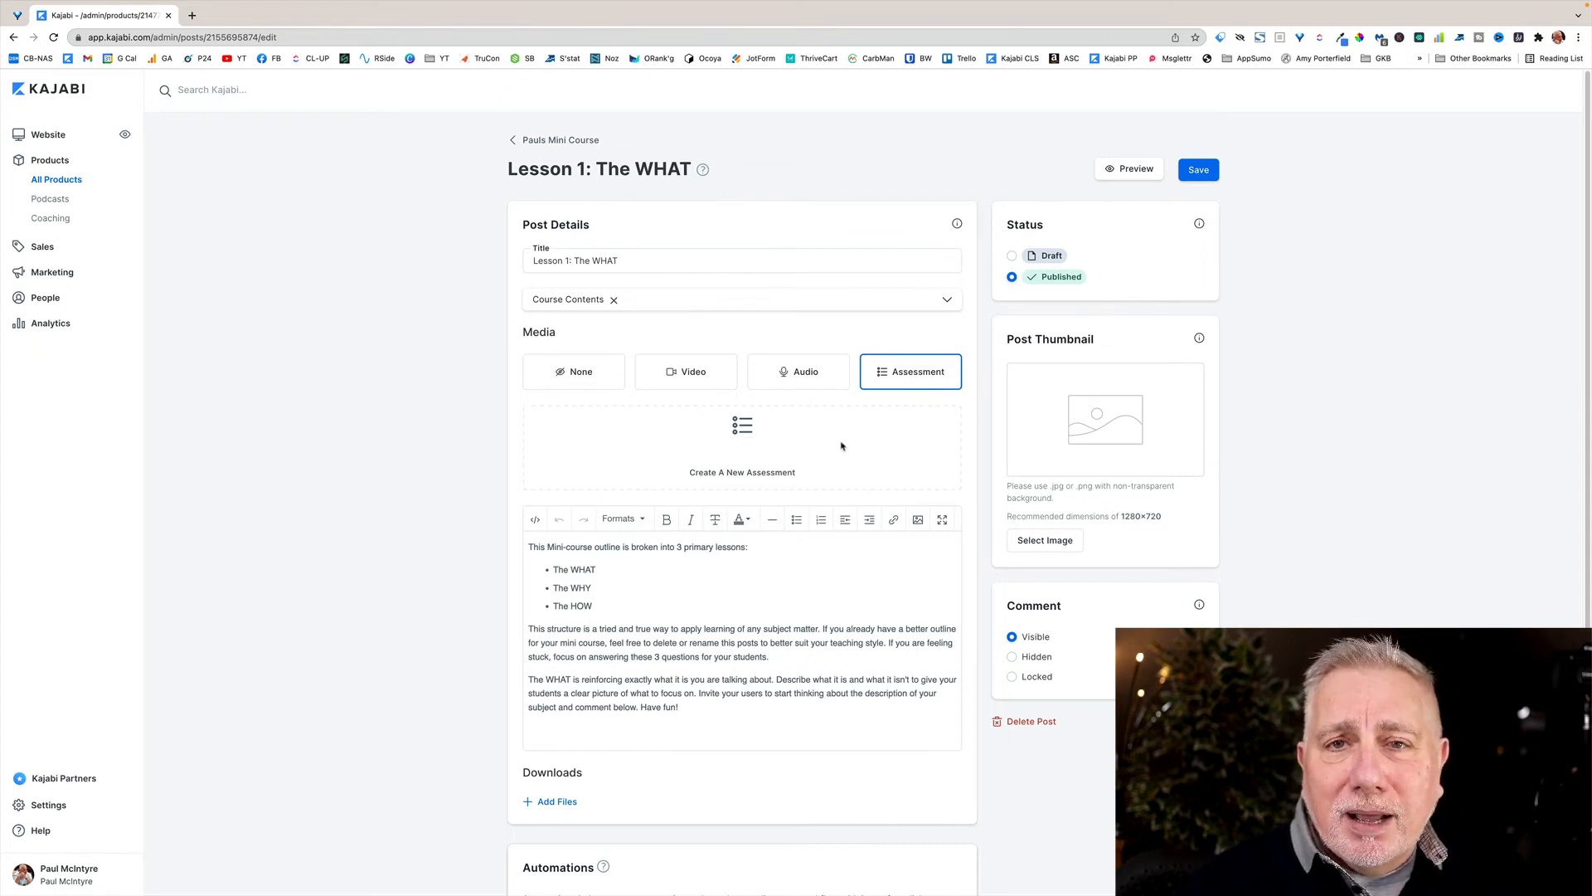
{"action": "left_click", "coordinate": [576, 372]}
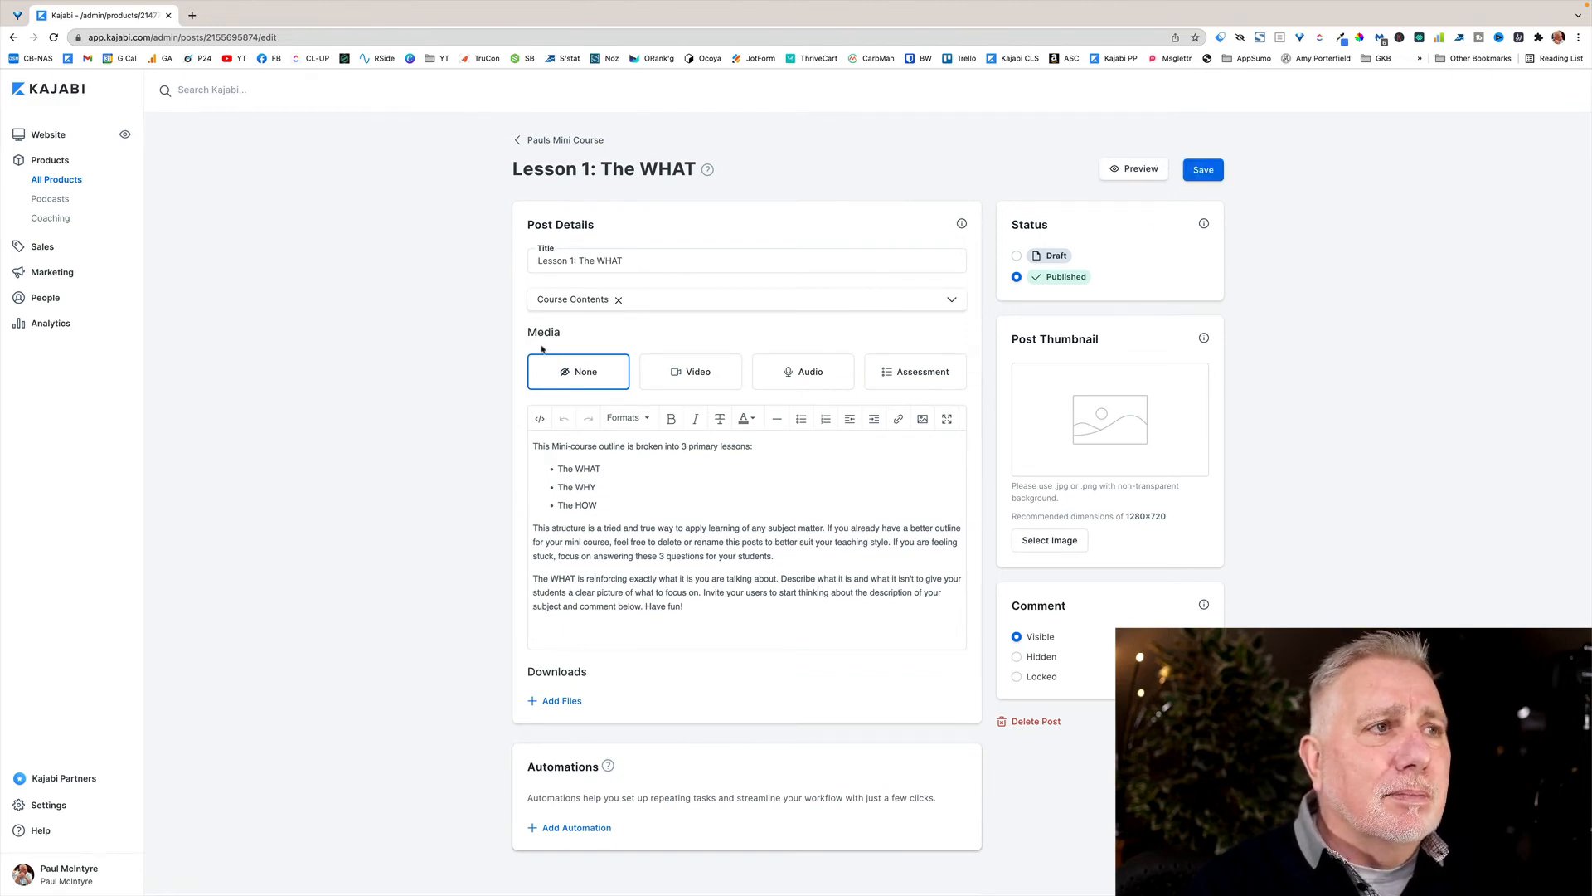
- View the So What Happens Next? post from the course outline and go back to the outline
{"action": "left_click", "coordinate": [539, 141]}
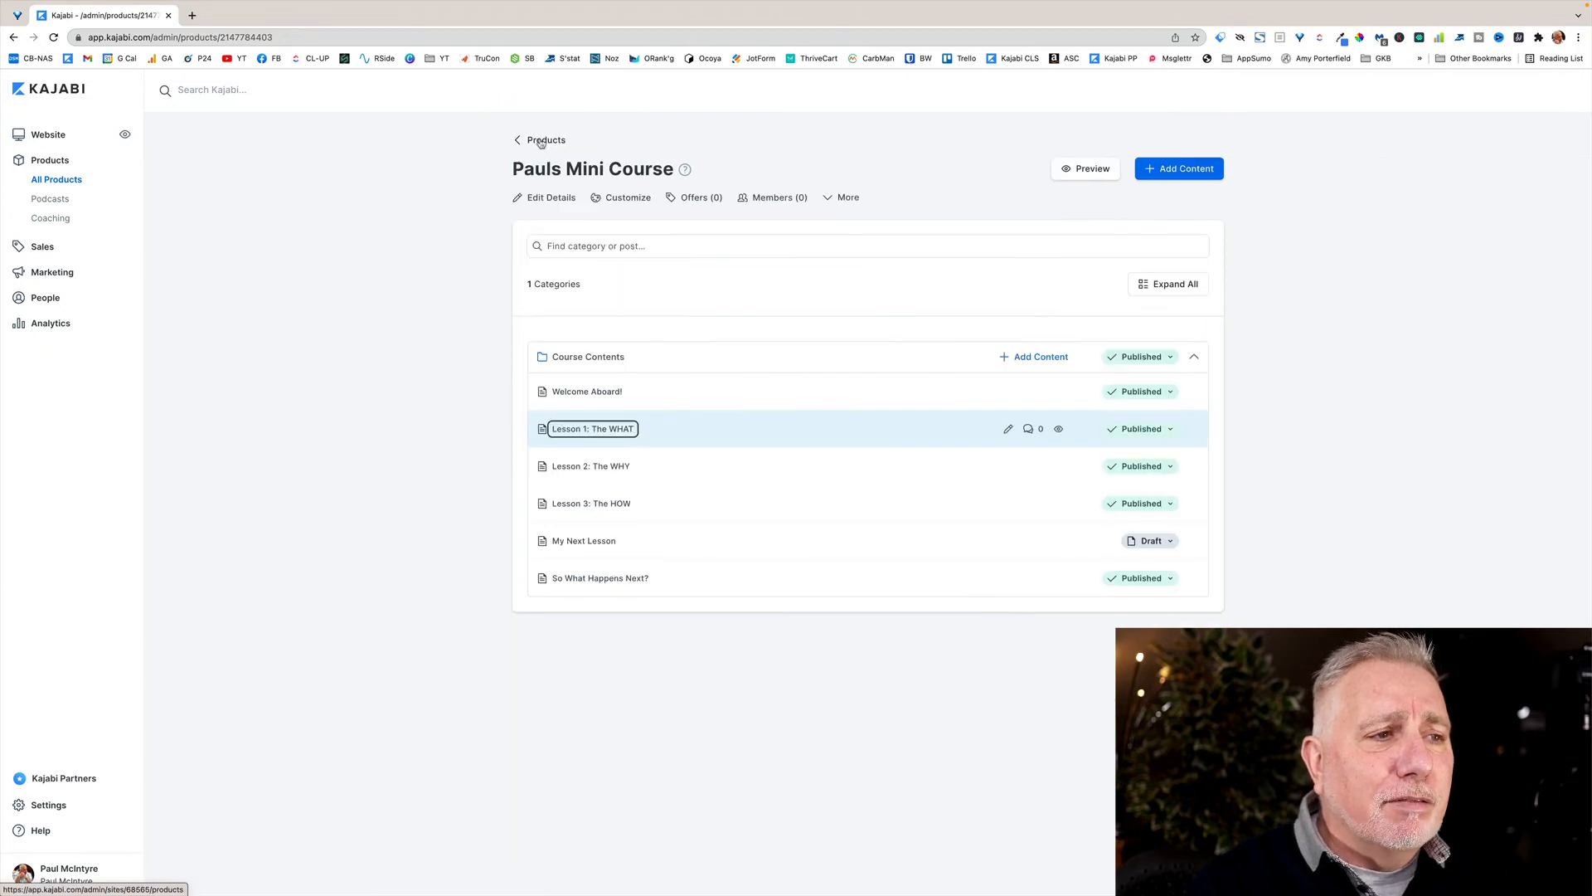
{"action": "left_click", "coordinate": [592, 580]}
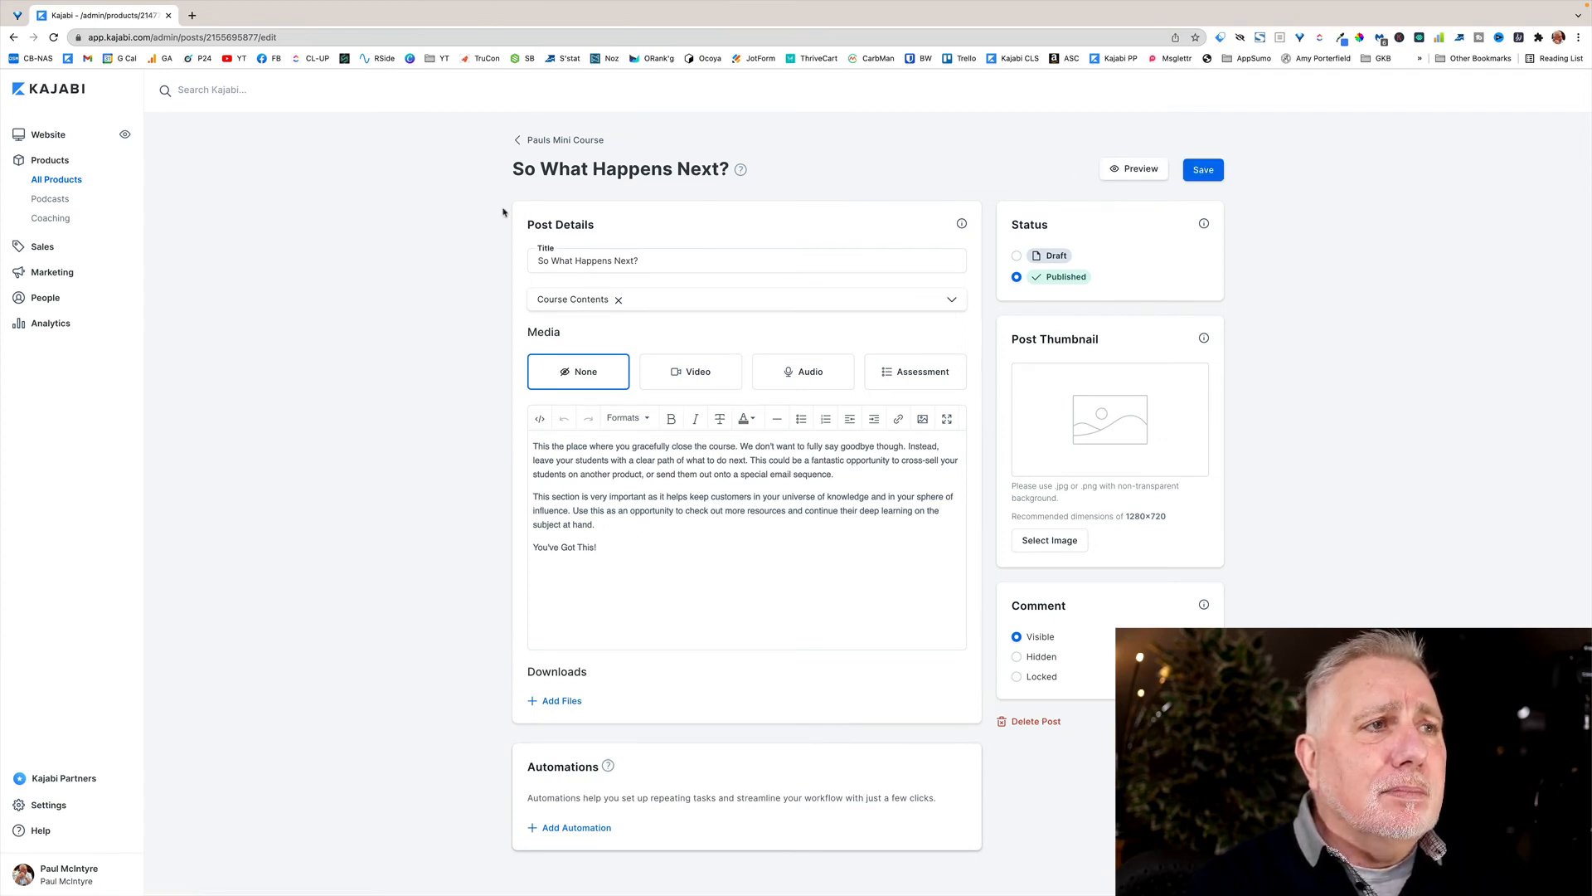
{"action": "left_click", "coordinate": [518, 141]}
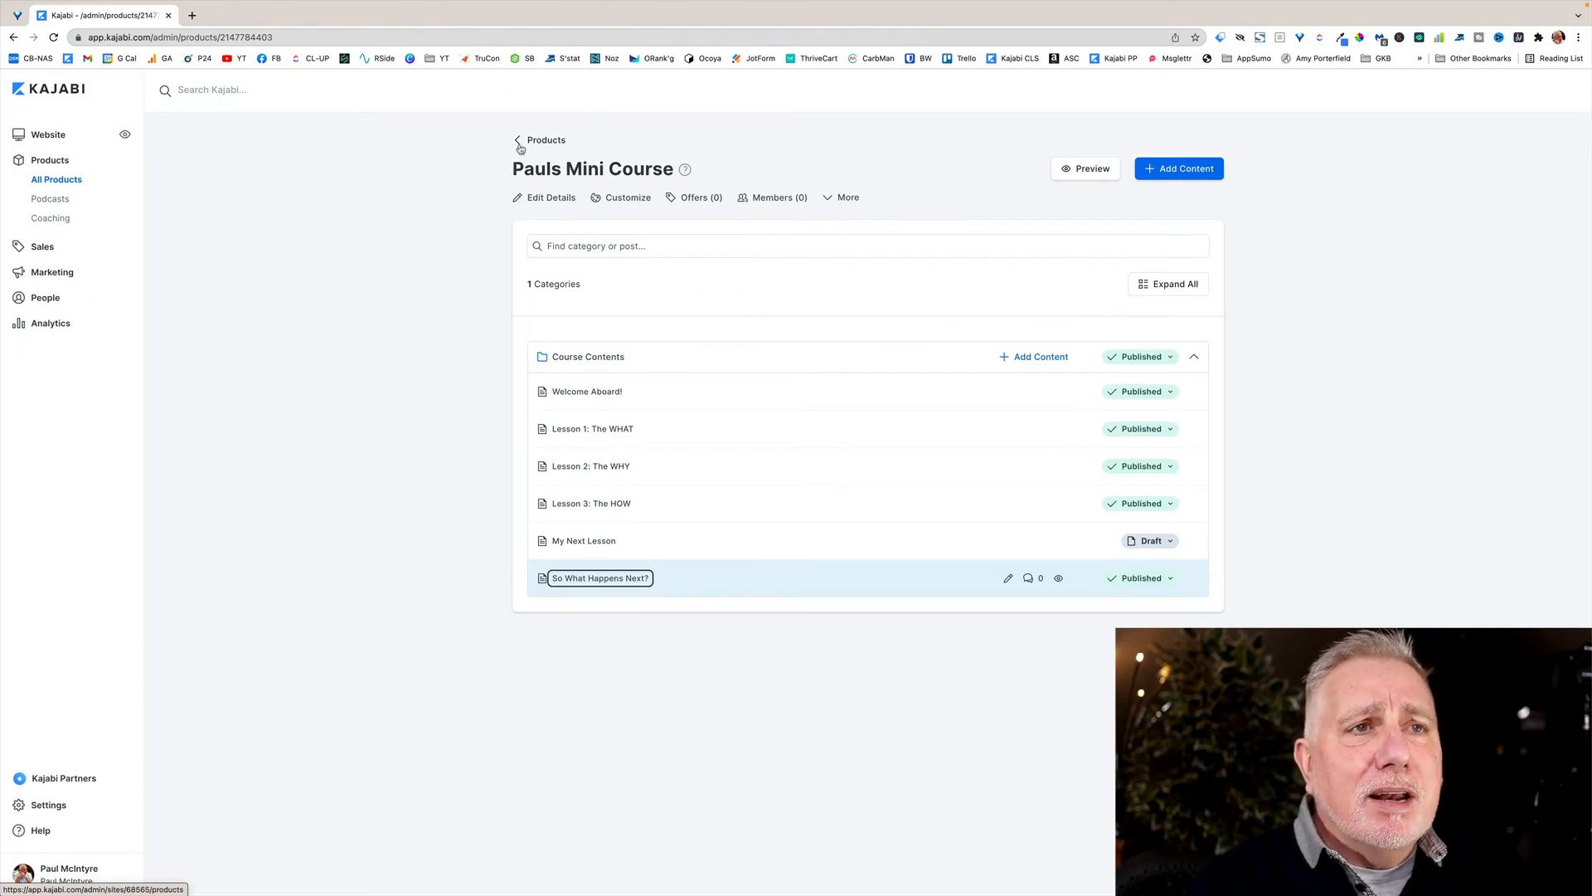
- Preview the mini course, follow the header logo to the site's home page and go back to the course page
{"action": "left_click", "coordinate": [1083, 171]}
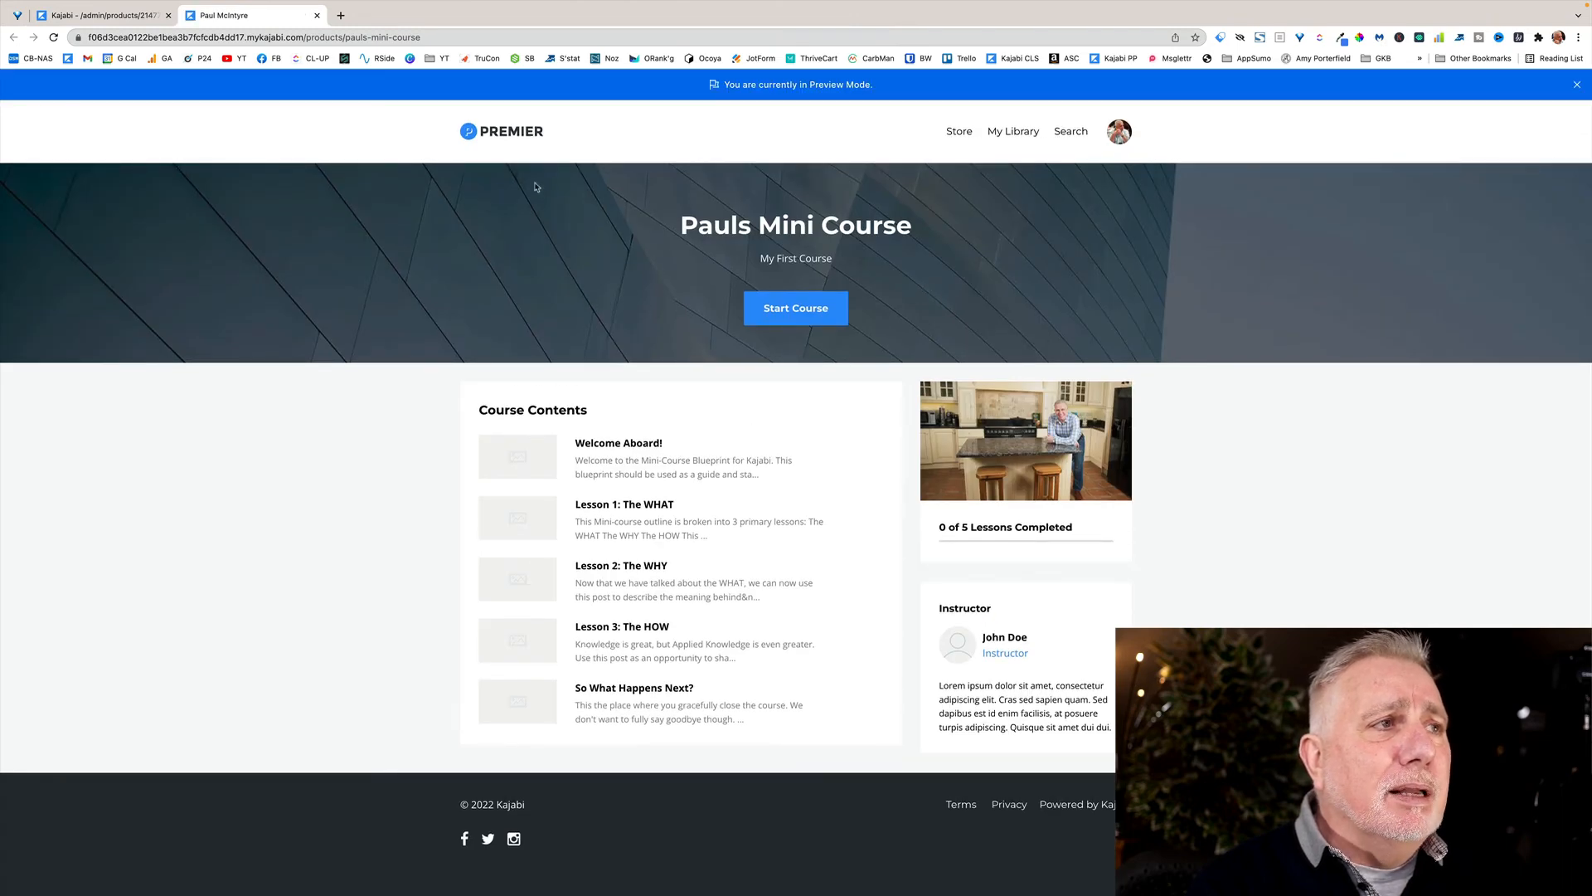
{"action": "left_click", "coordinate": [513, 143]}
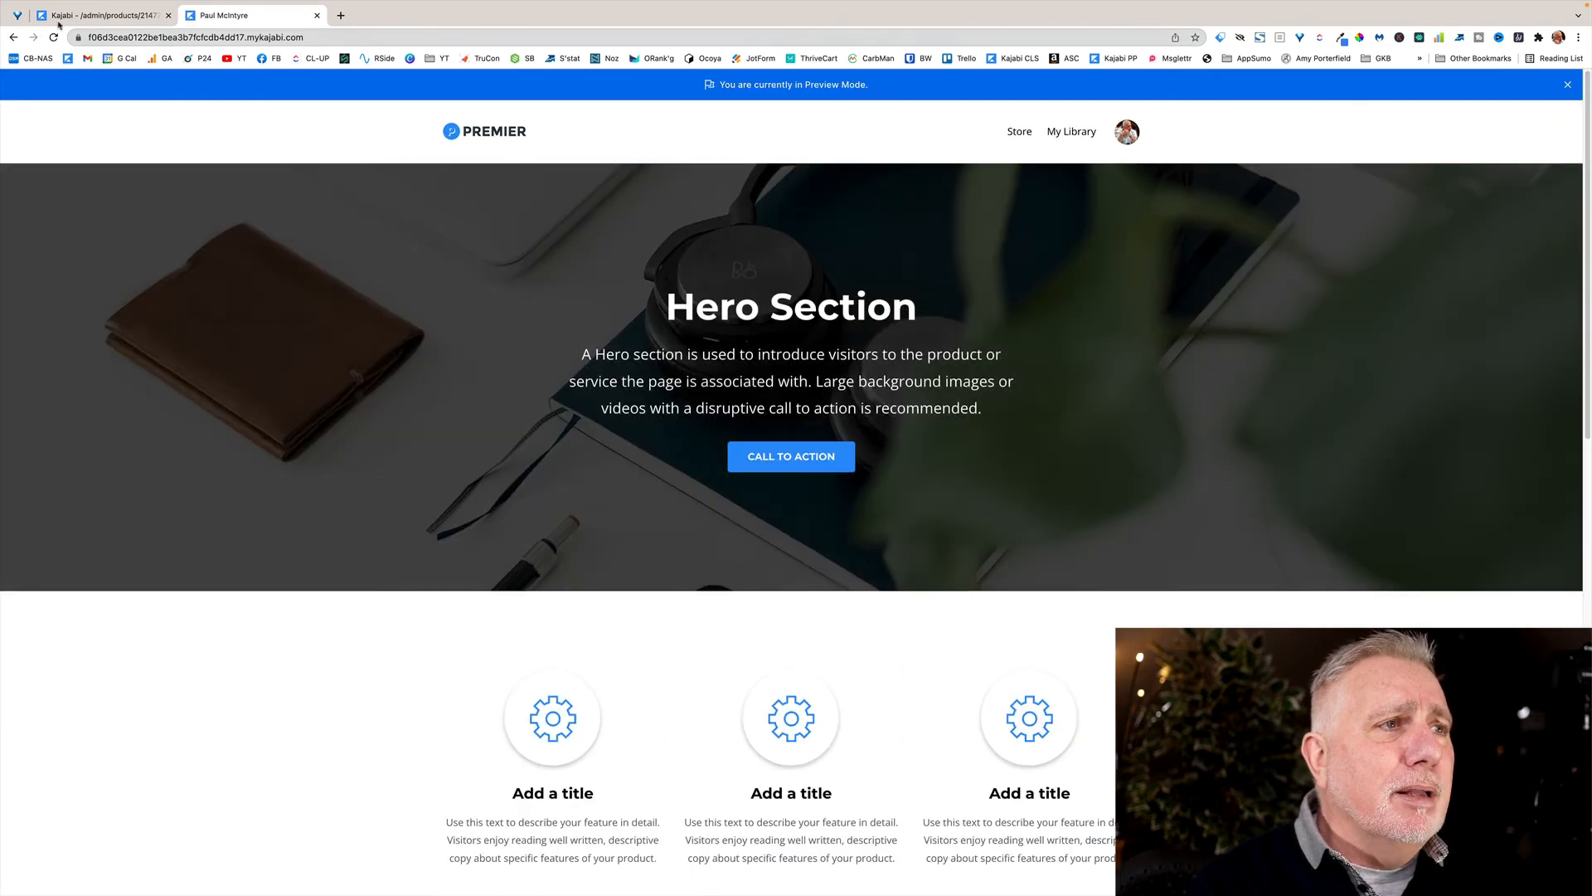
{"action": "left_click", "coordinate": [14, 39]}
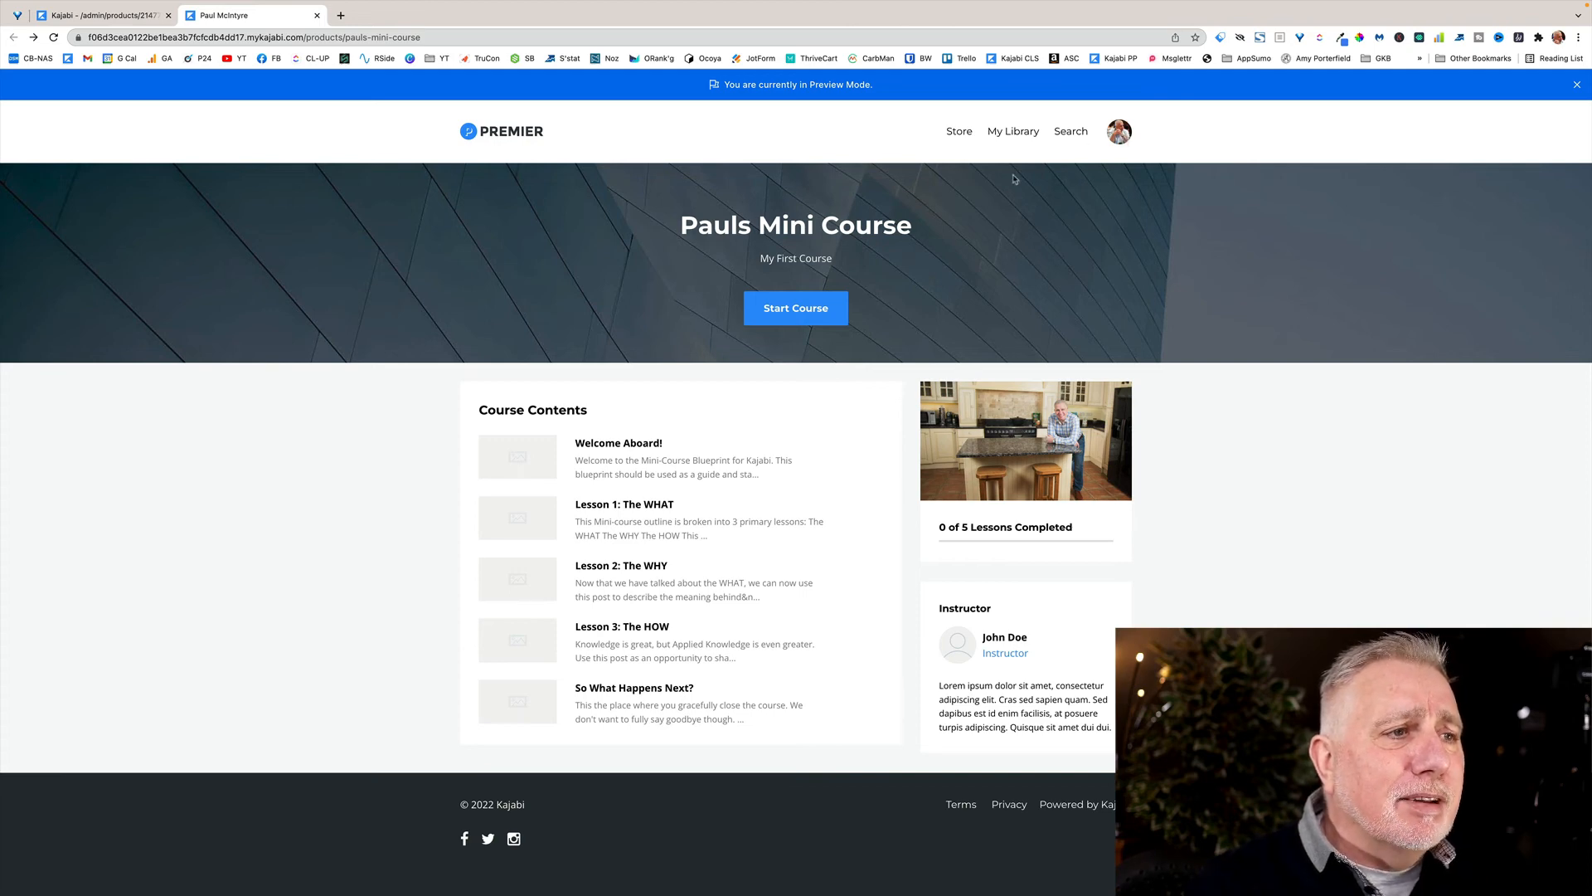
- View the Welcome Aboard! lesson from the course contents, return to the course page and start the course
{"action": "left_click", "coordinate": [613, 454]}
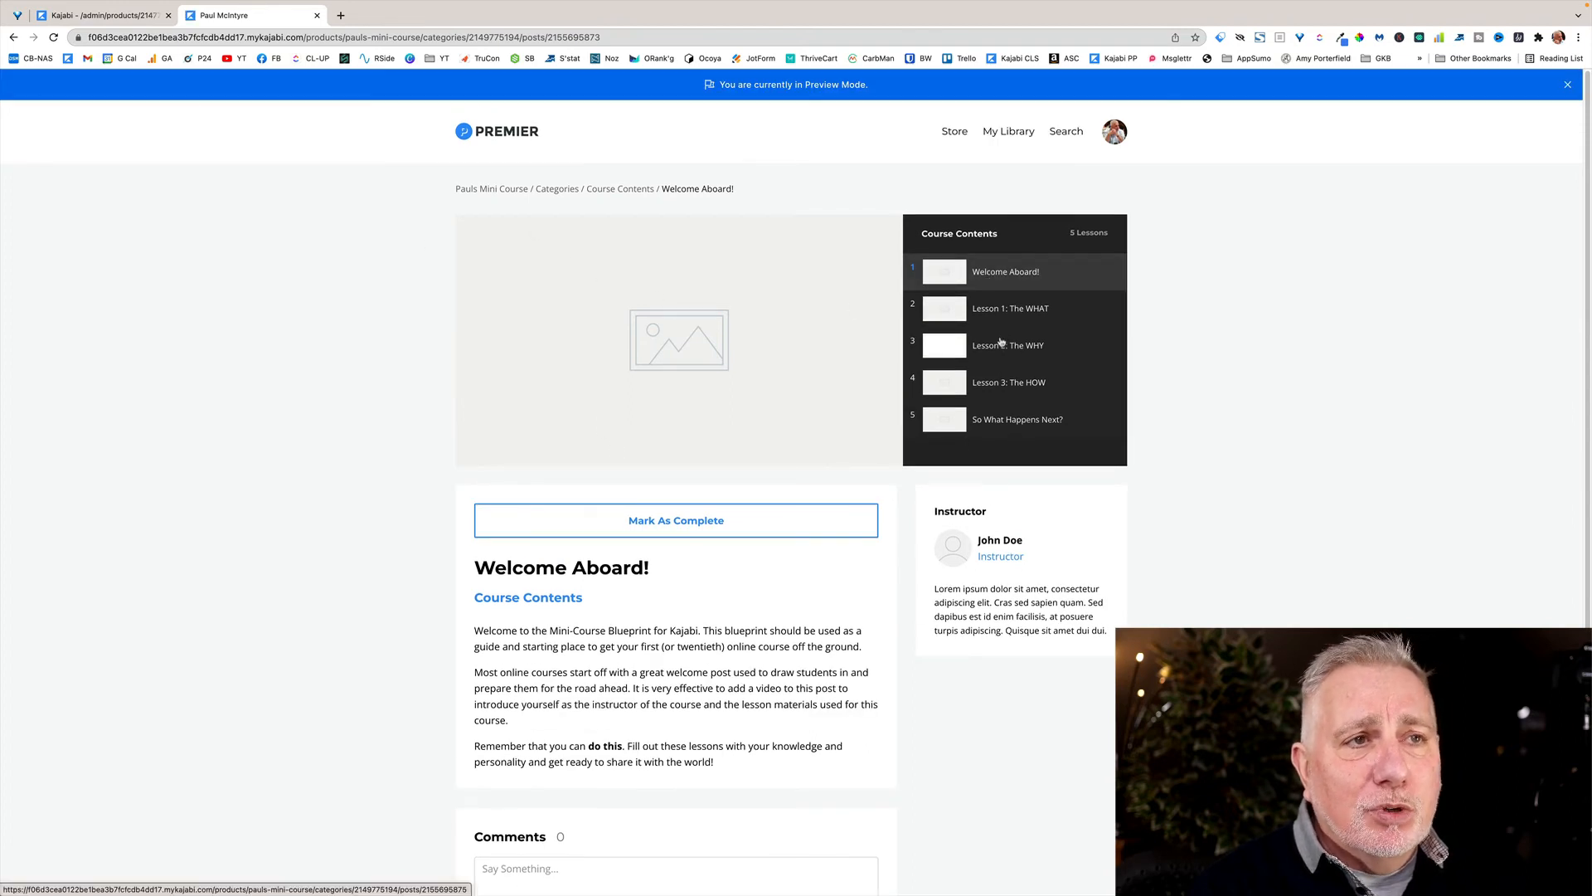
{"action": "key", "text": "super+Left"}
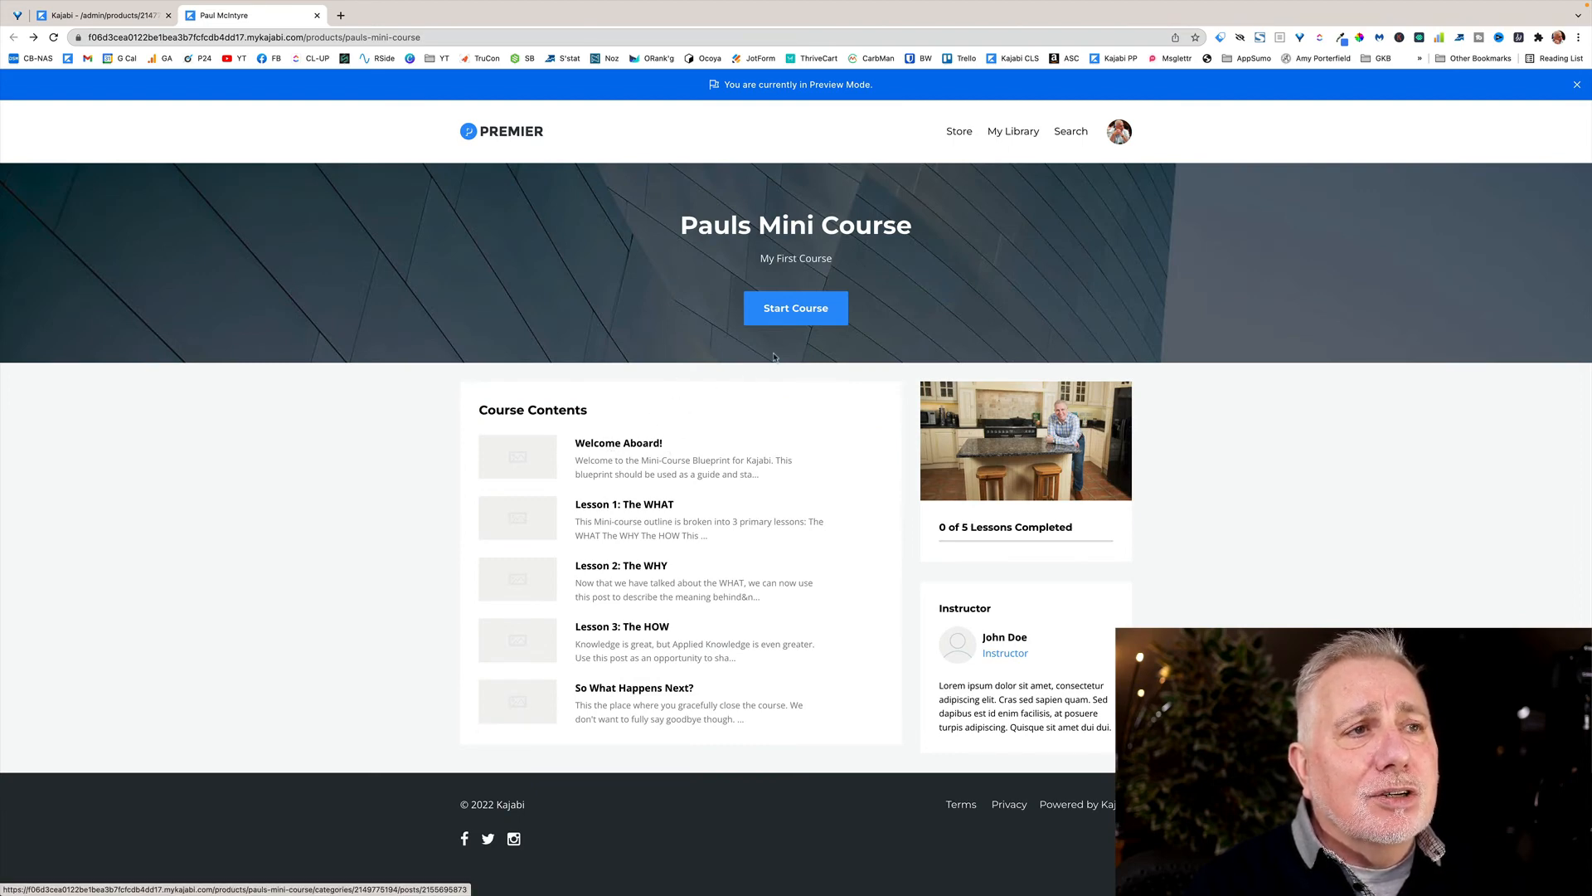
{"action": "left_click", "coordinate": [795, 319]}
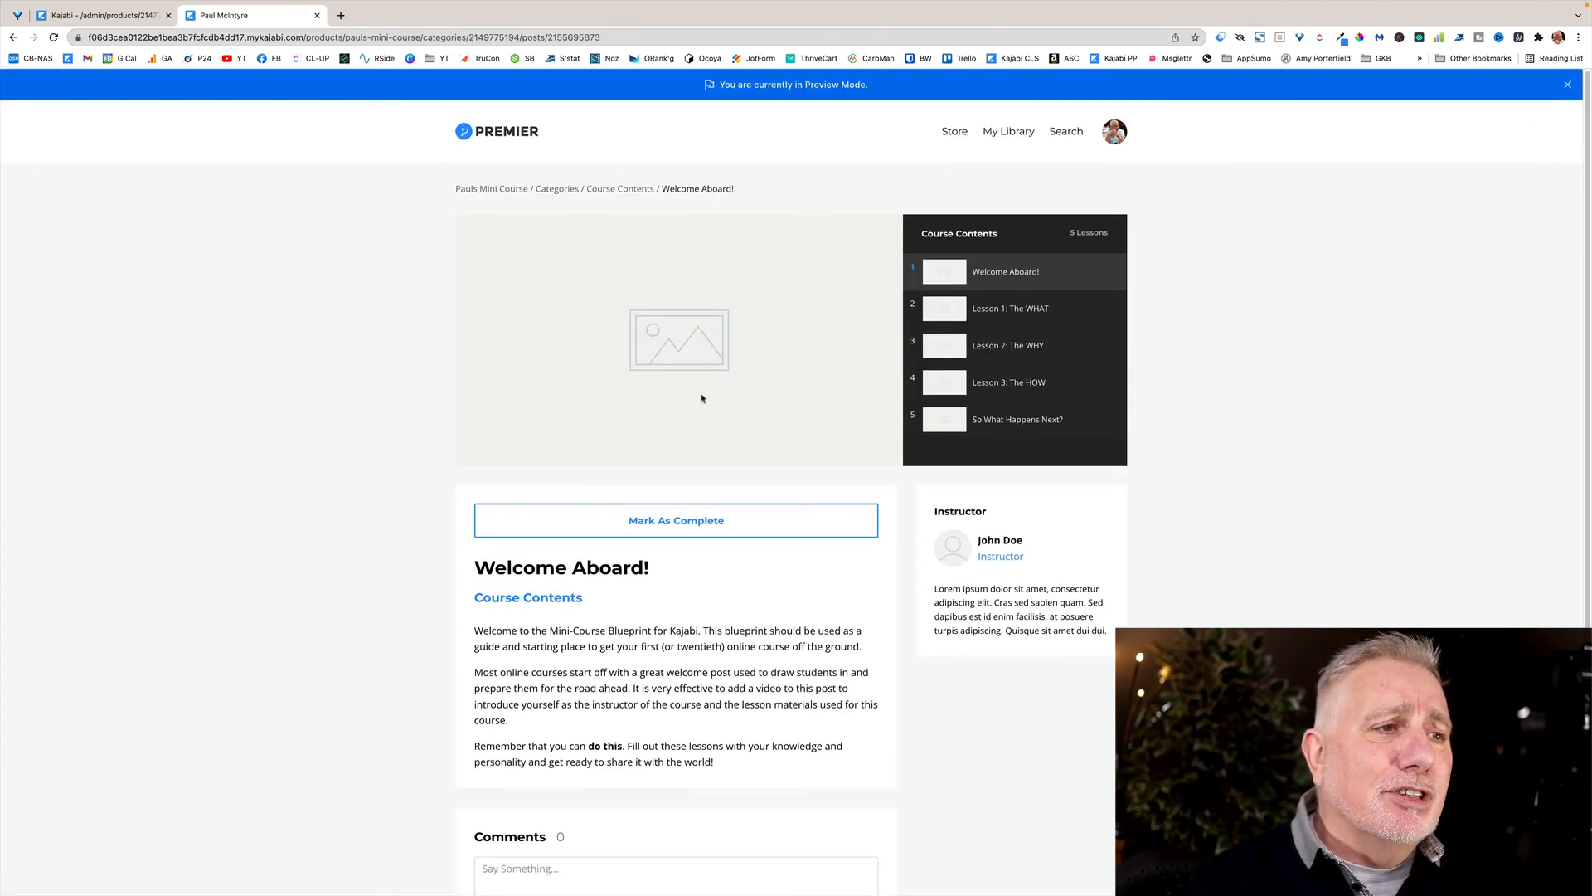
- Mark the Welcome Aboard! lesson as complete and continue to Lesson 1: The WHAT
{"action": "scroll", "coordinate": [634, 518], "scroll_direction": "down", "scroll_amount": 2}
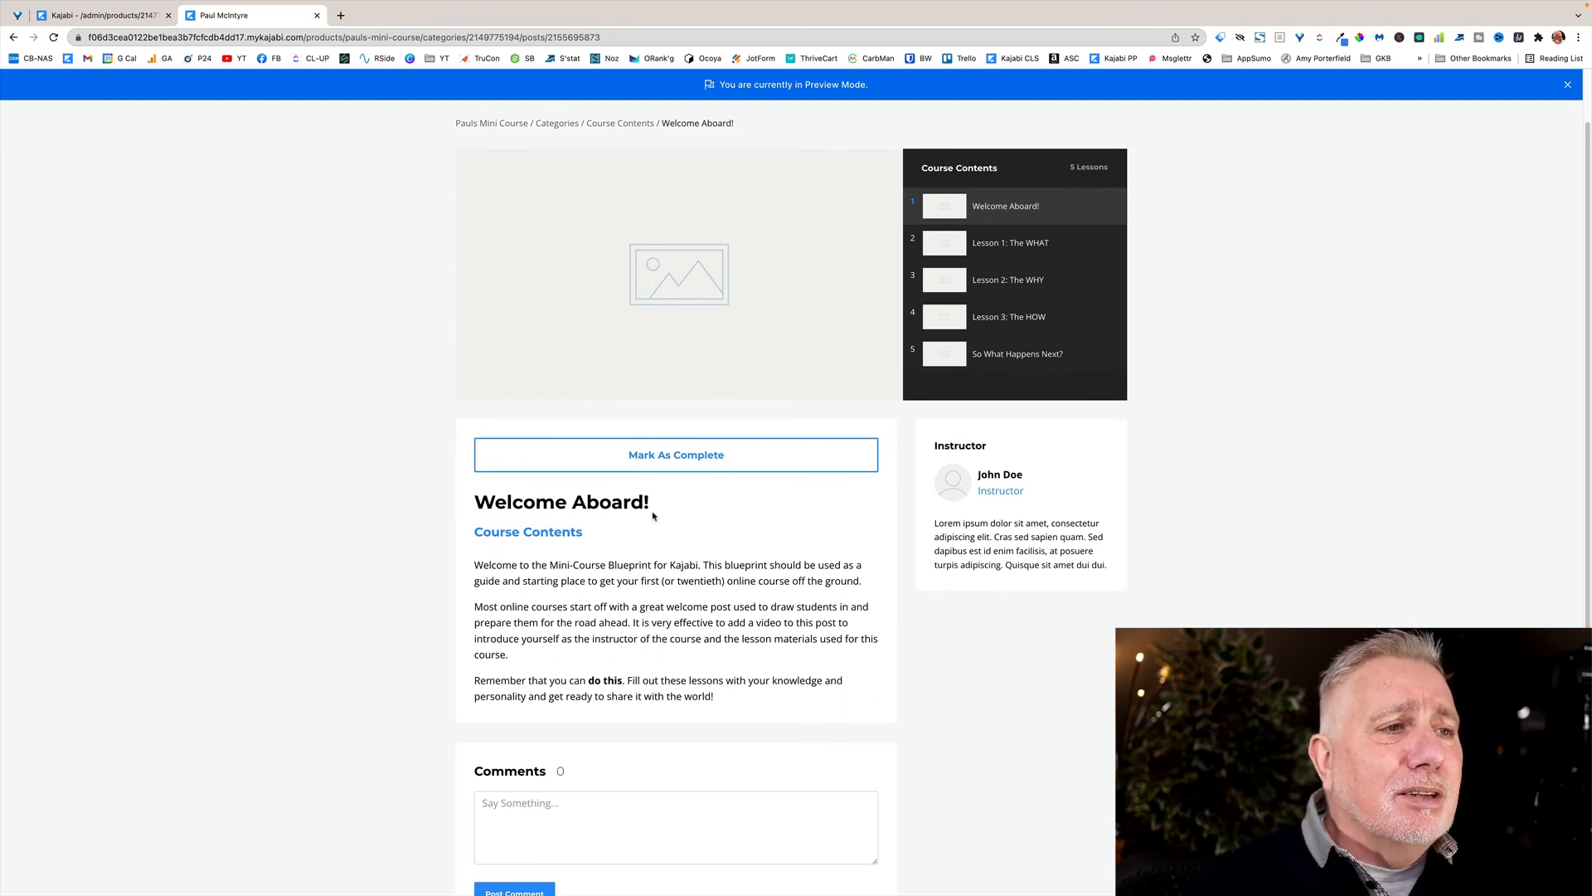
{"action": "left_click", "coordinate": [685, 459]}
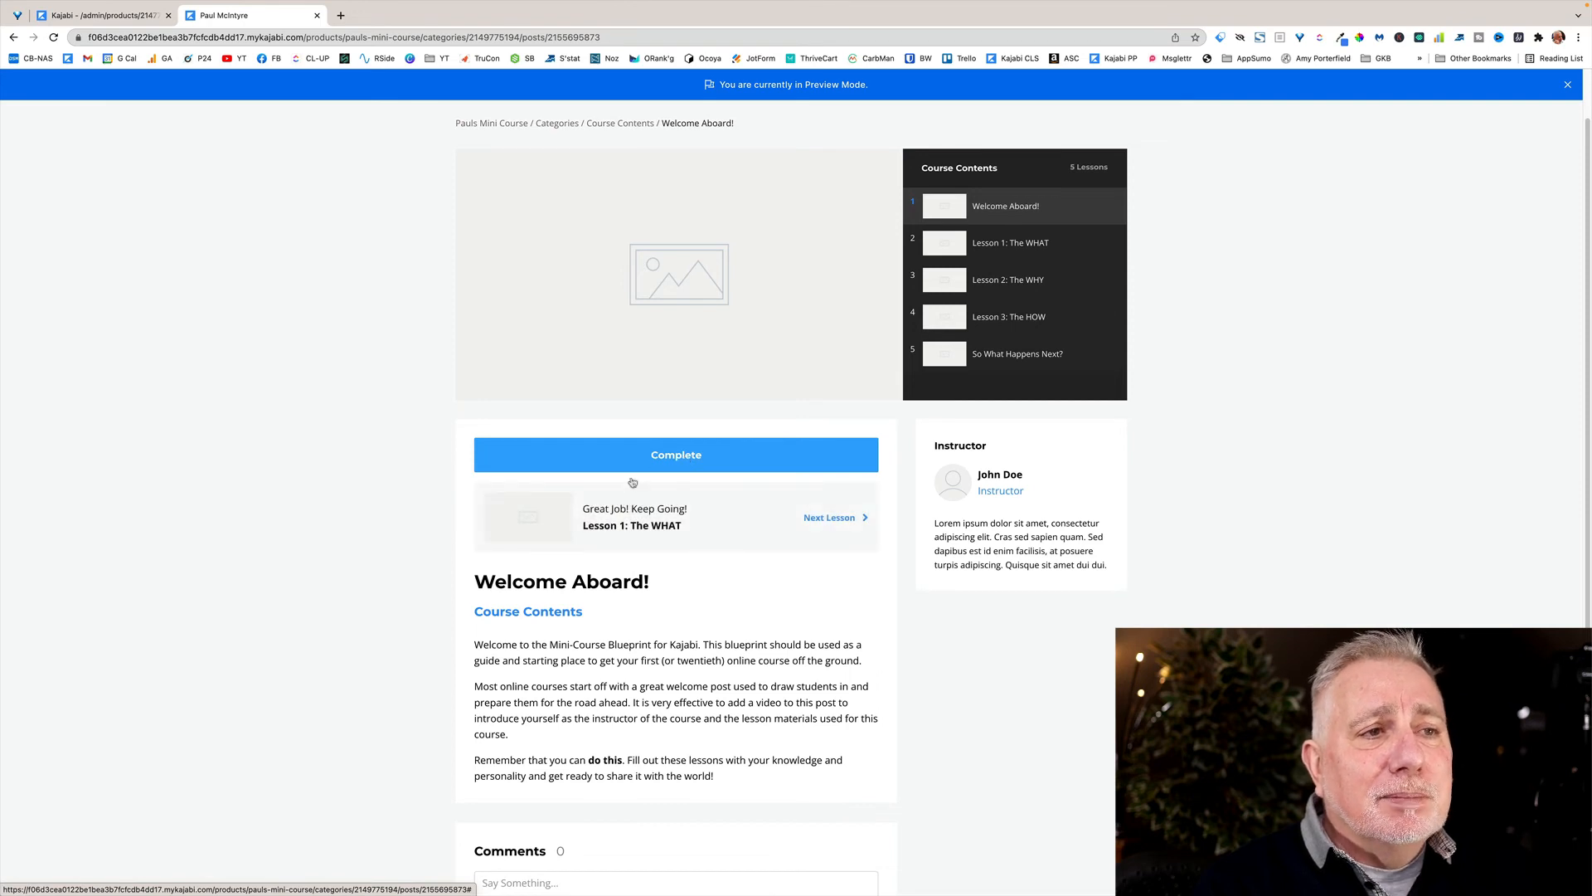
{"action": "left_click", "coordinate": [817, 519]}
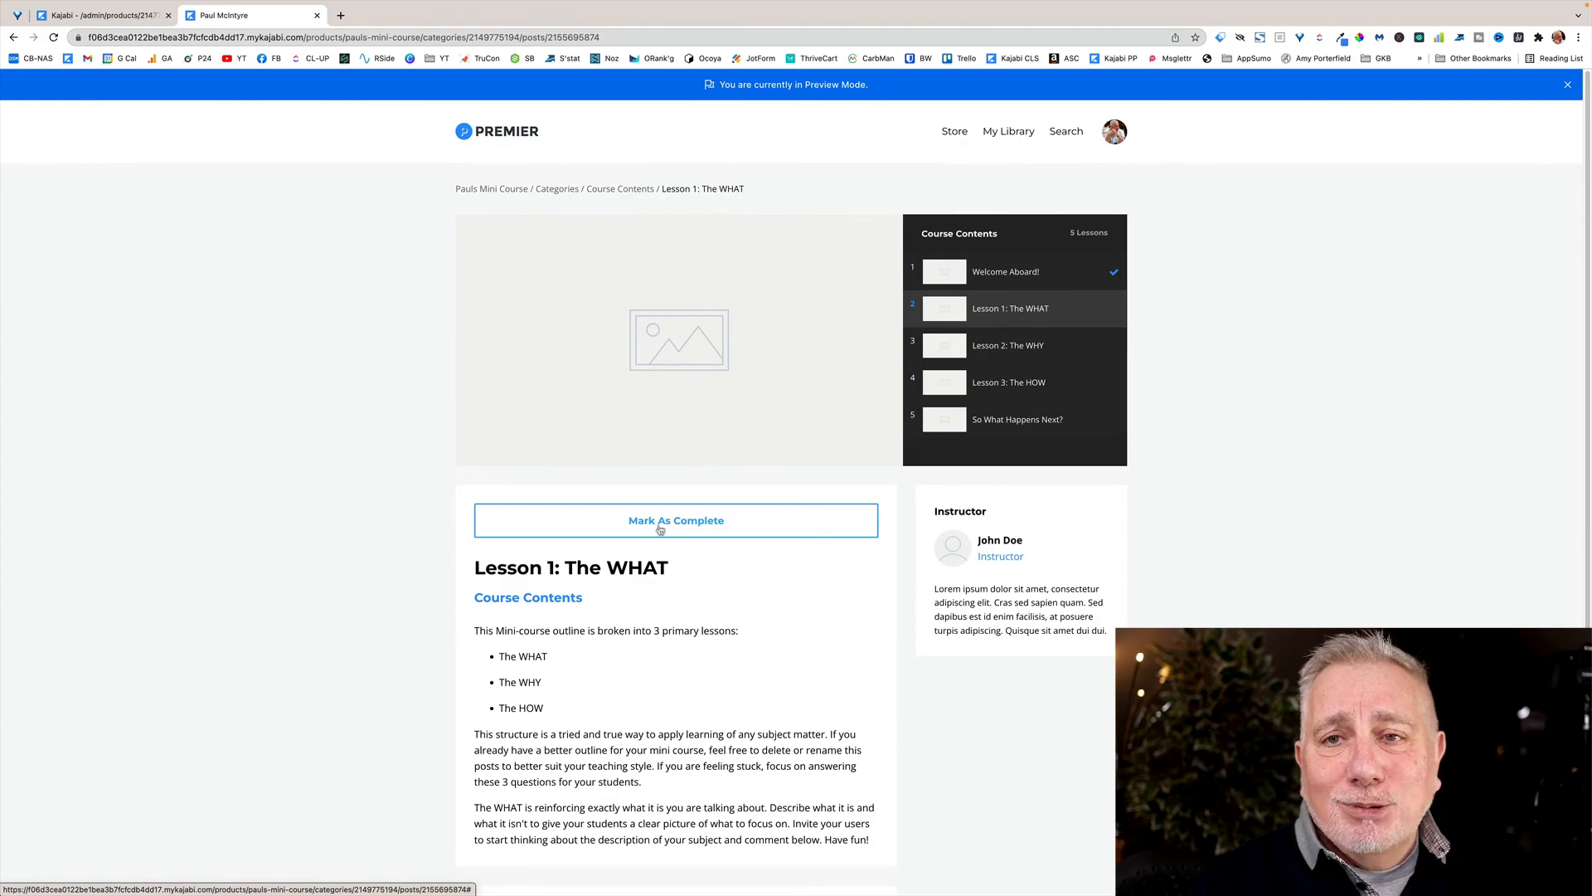